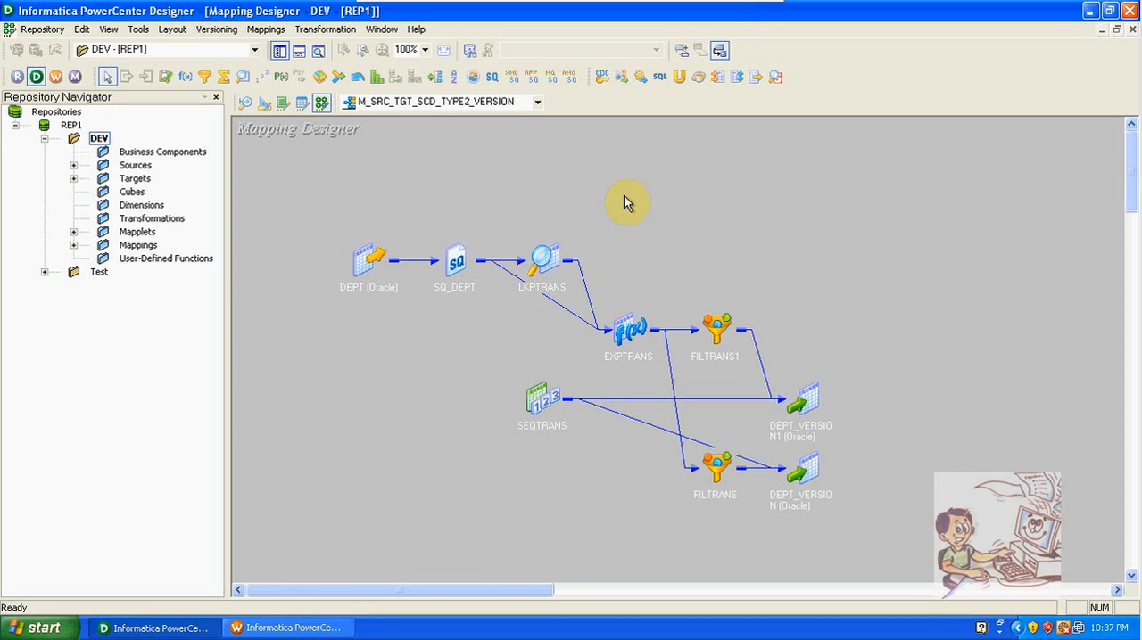
Step: Convert the EXPTRANS expression in the mapping into a reusable transformation and save the mapping
double_click(636, 329)
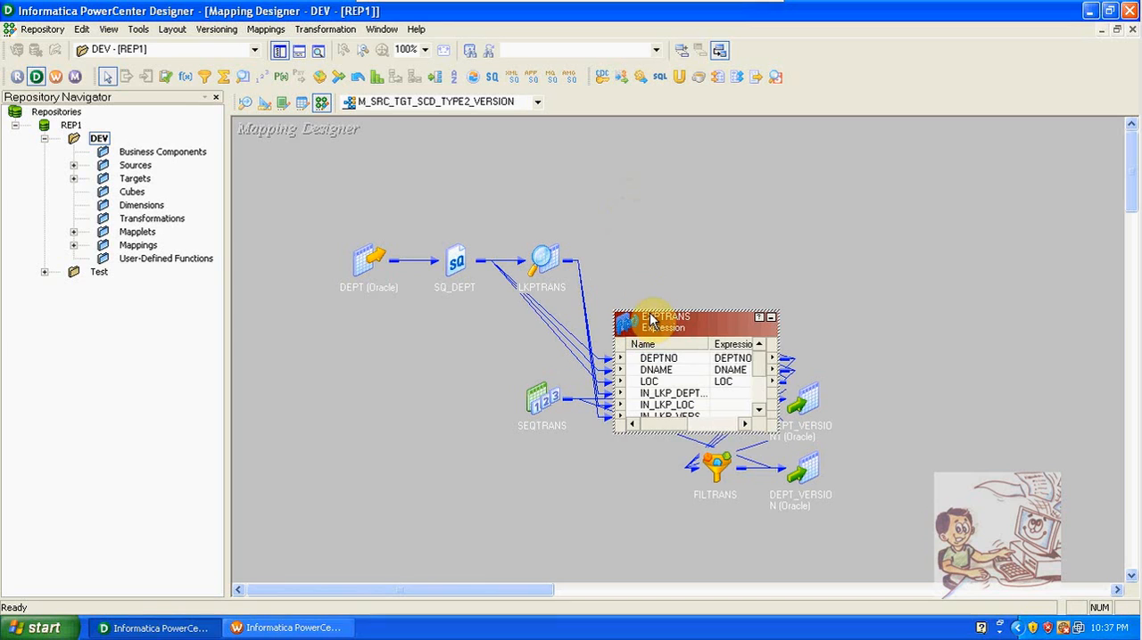
left_click_drag(649, 312, 649, 166)
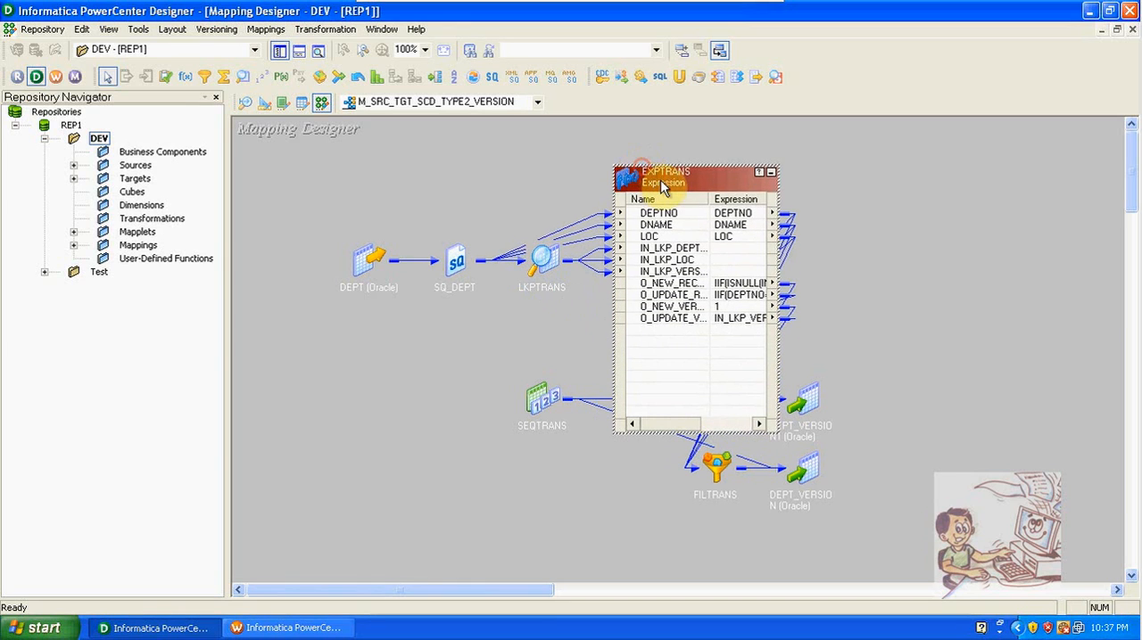
double_click(664, 187)
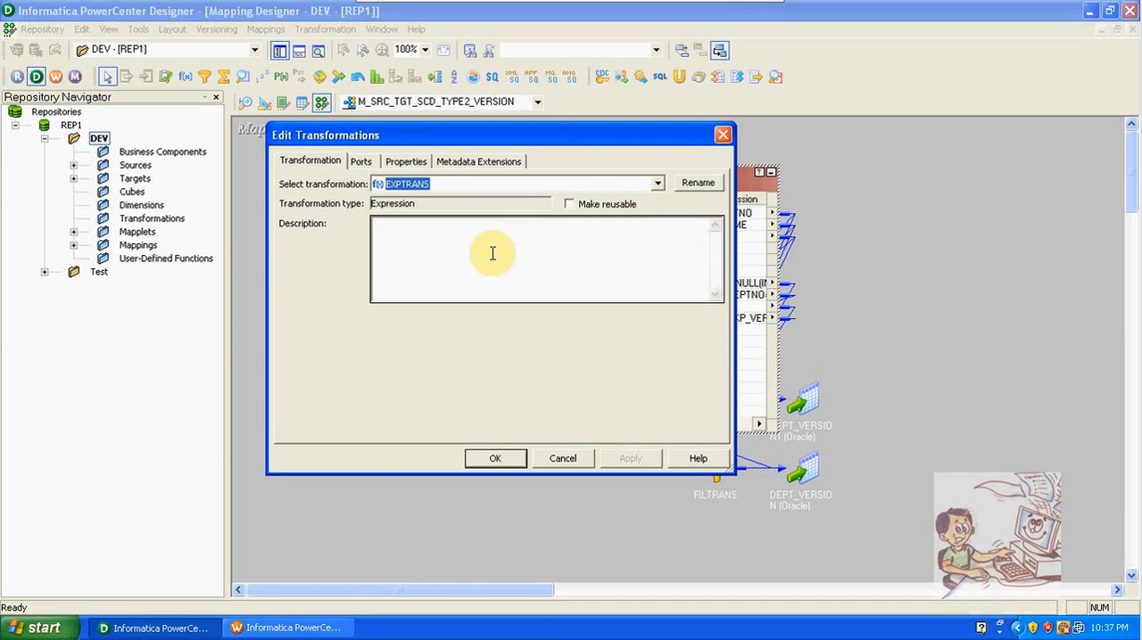
left_click(570, 206)
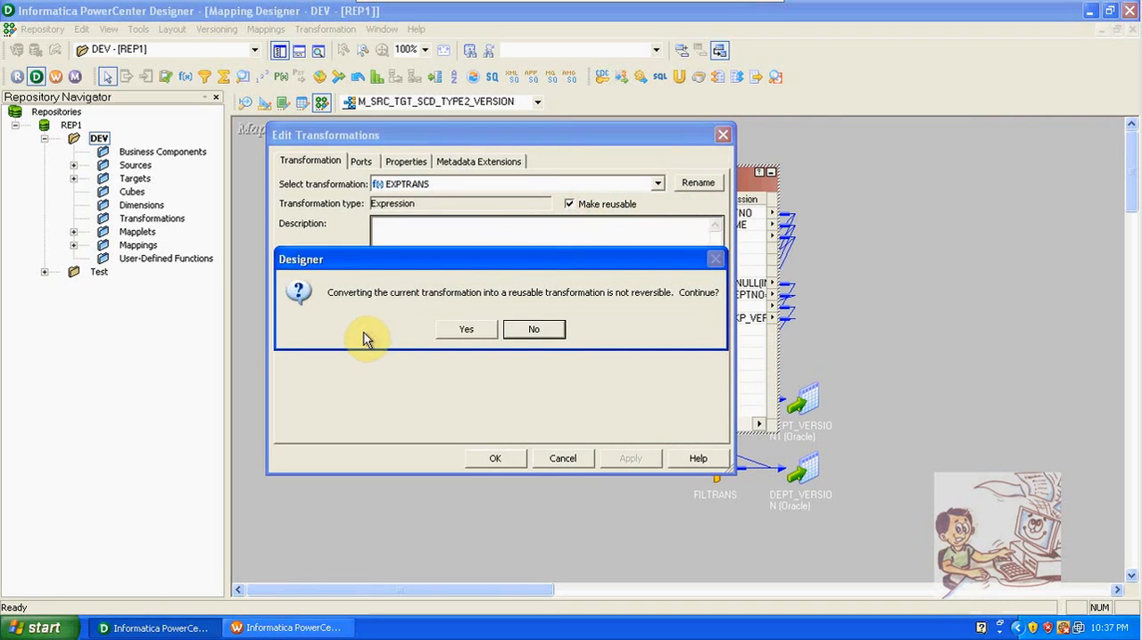
left_click(477, 334)
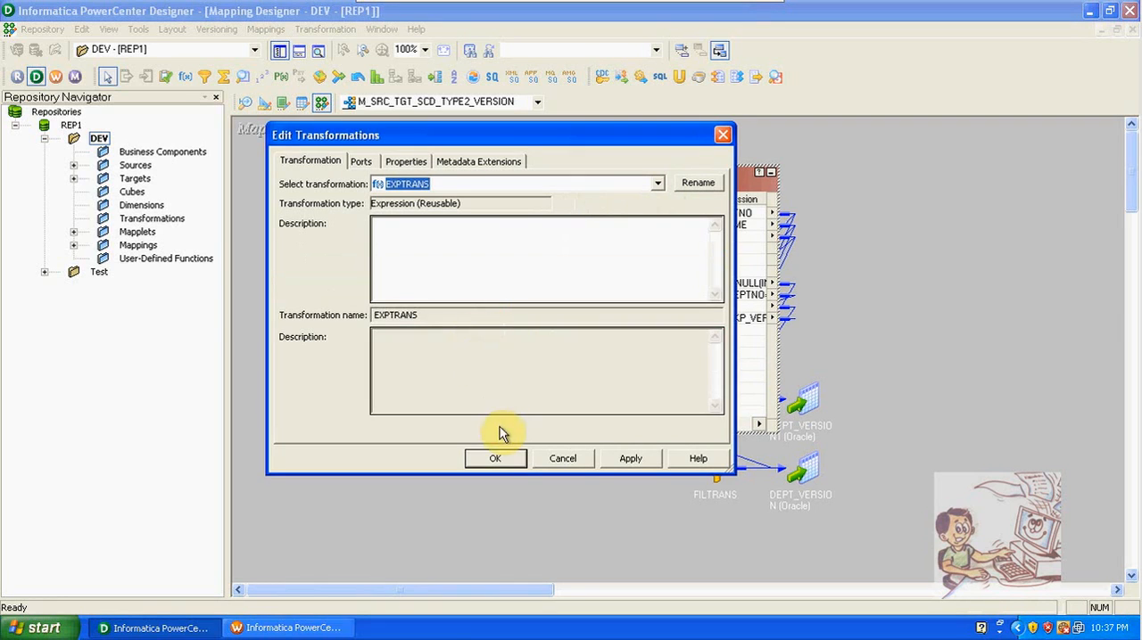
left_click(495, 459)
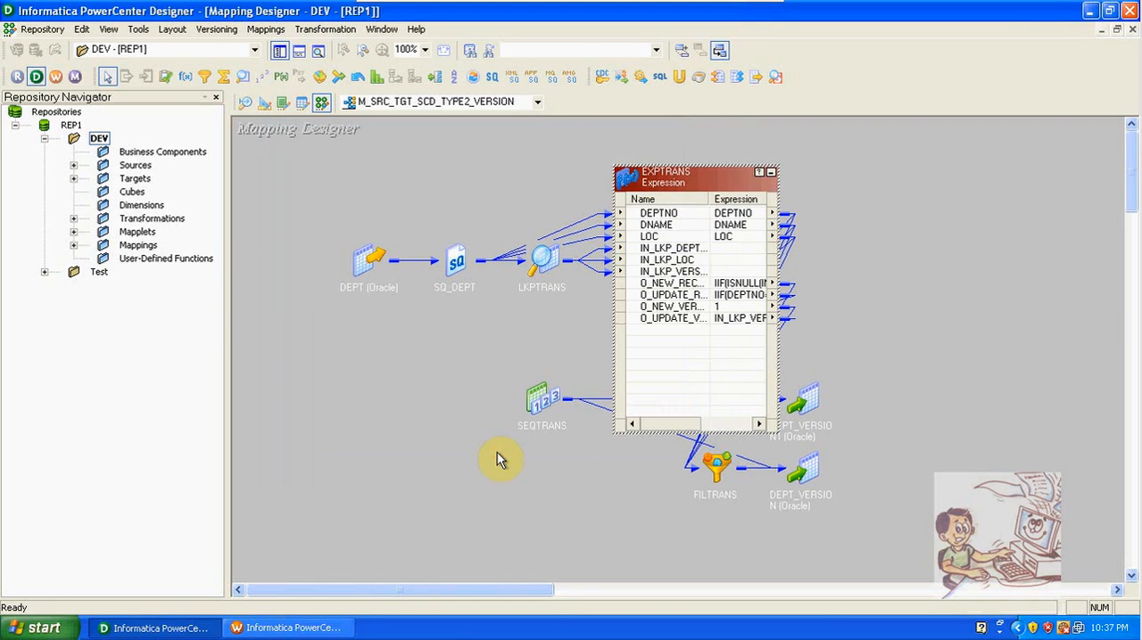
key("ctrl+s")
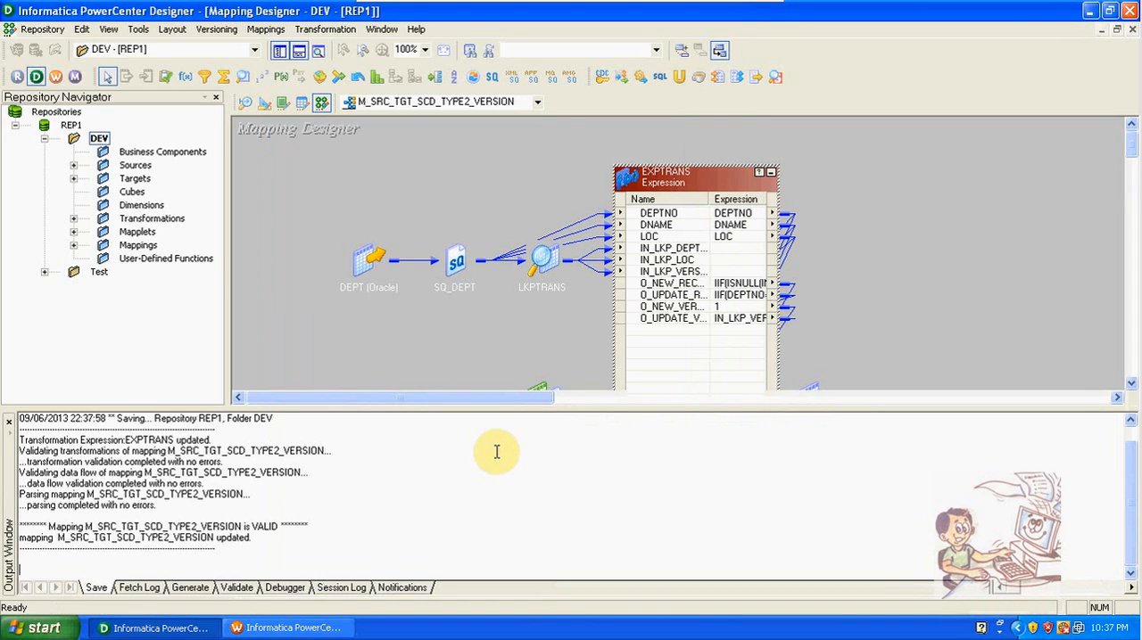
Step: Locate EXPTRANS among the DEV folder's transformations and examine its ports and O_NEW_RECORD formula from the mapping
left_click(73, 218)
left_click(171, 233)
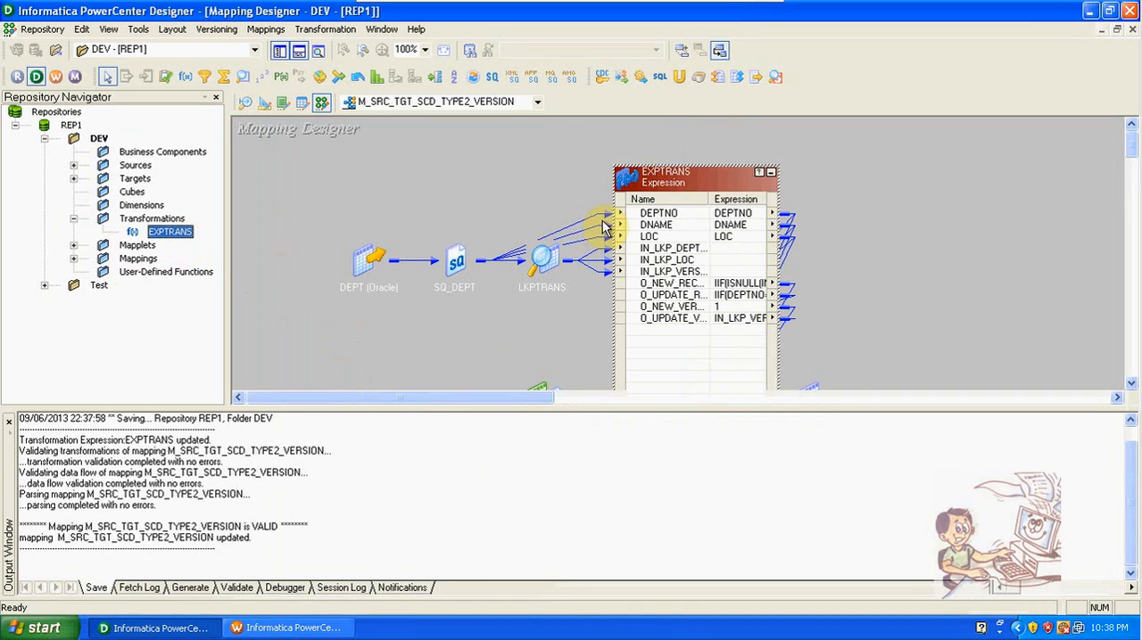
double_click(688, 249)
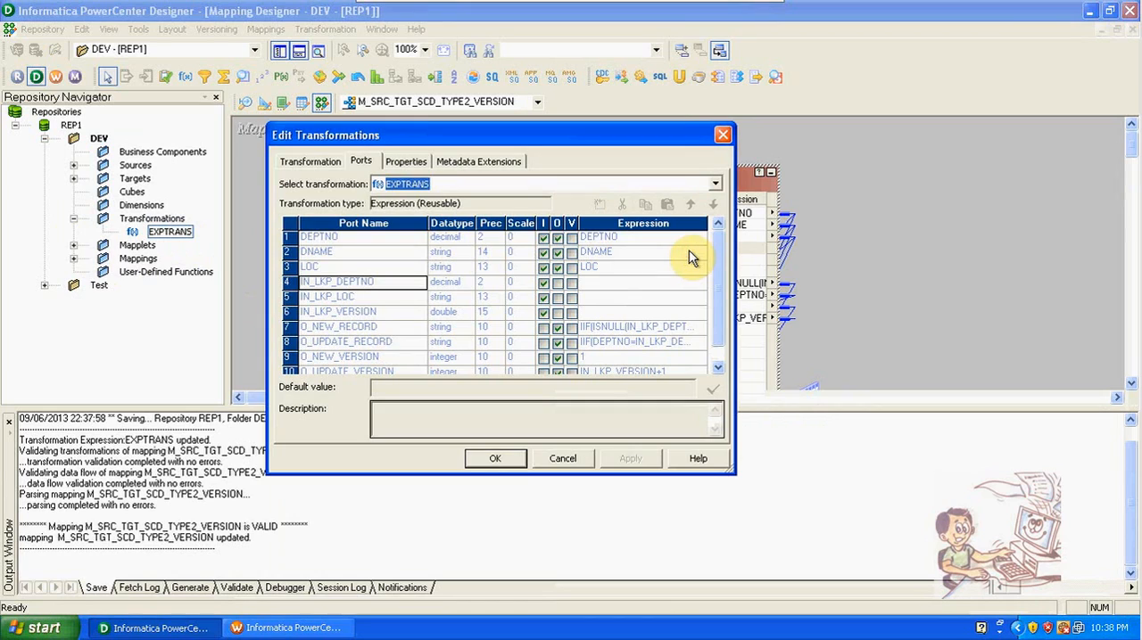
left_click(718, 366)
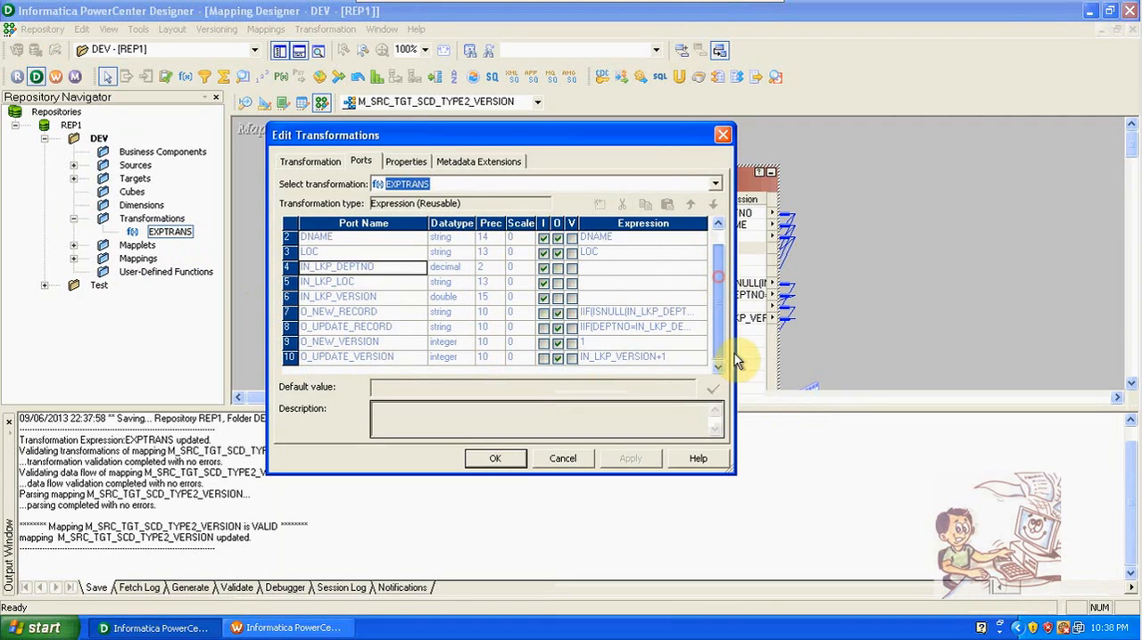
left_click(603, 311)
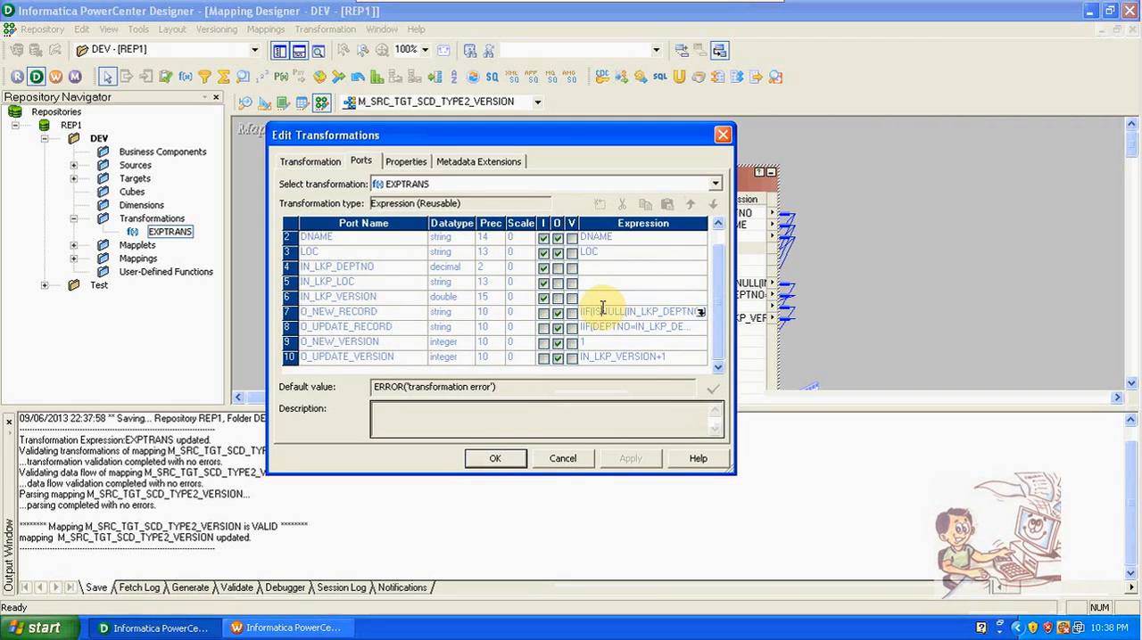
left_click(702, 317)
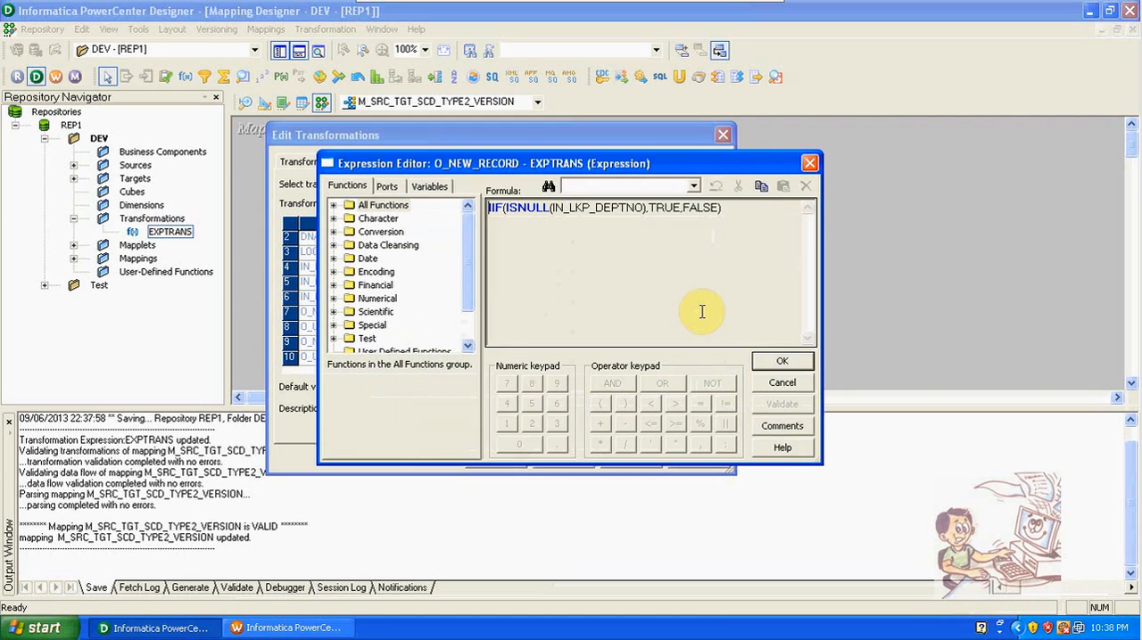
left_click(794, 382)
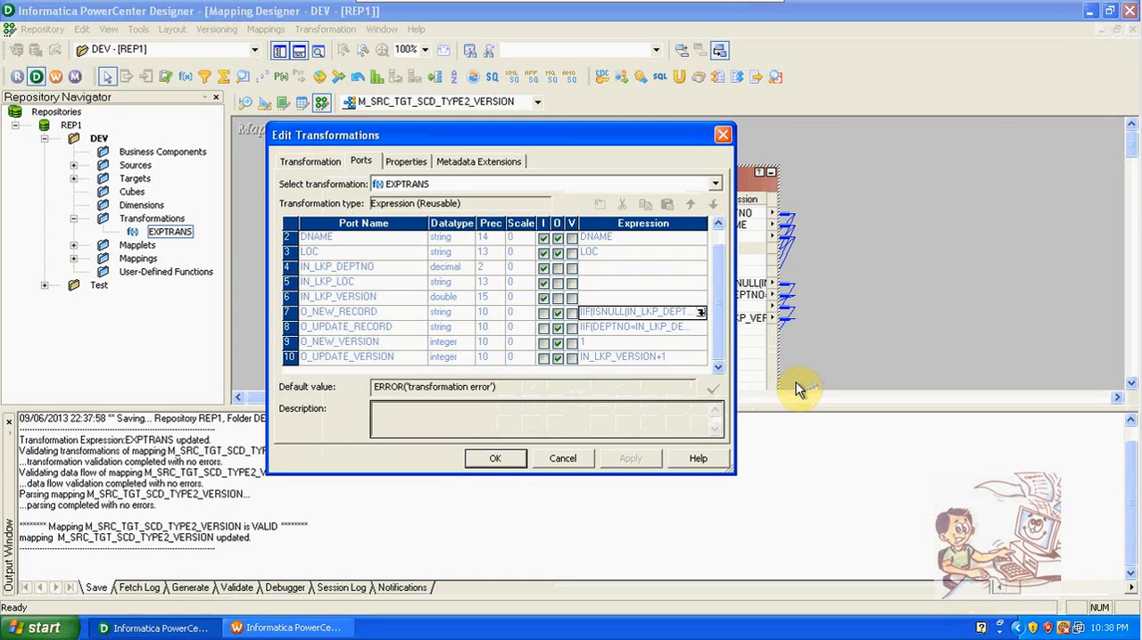
left_click(524, 456)
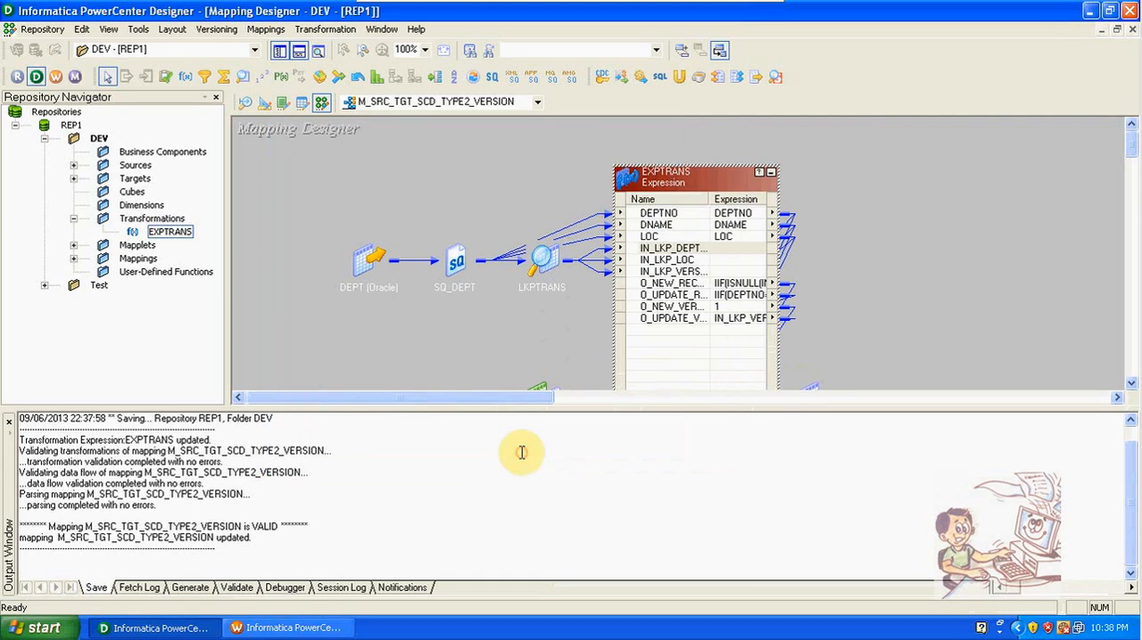
right_click(680, 189)
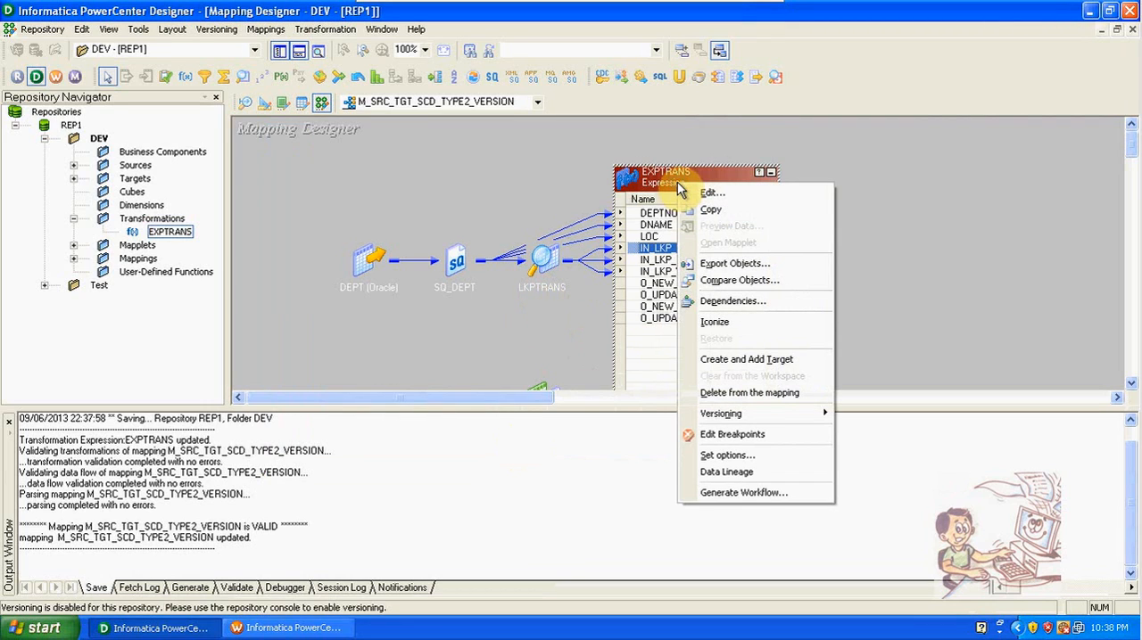
left_click(494, 196)
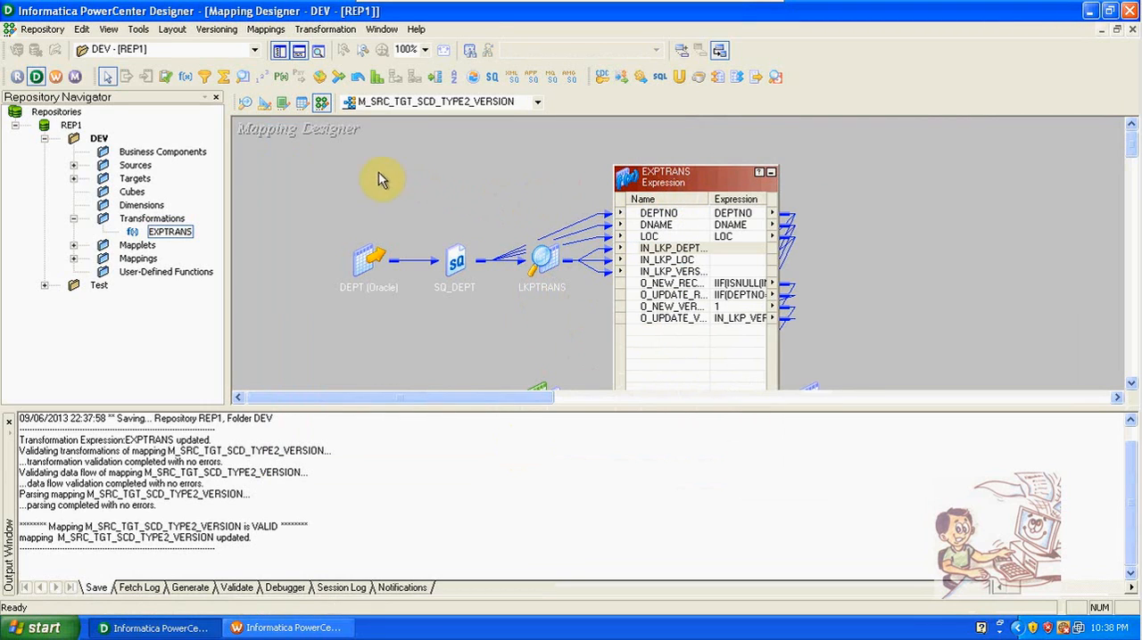
Step: Open the reusable EXPTRANS in the Transformation Developer workspace and examine its ports
left_click(284, 104)
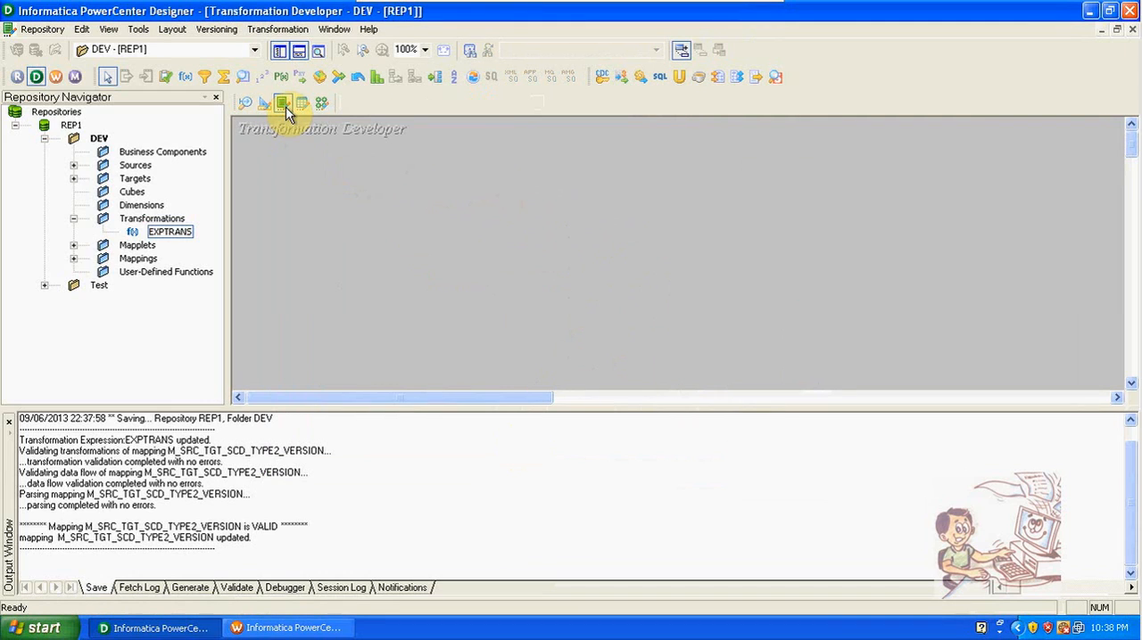
left_click_drag(174, 232, 393, 182)
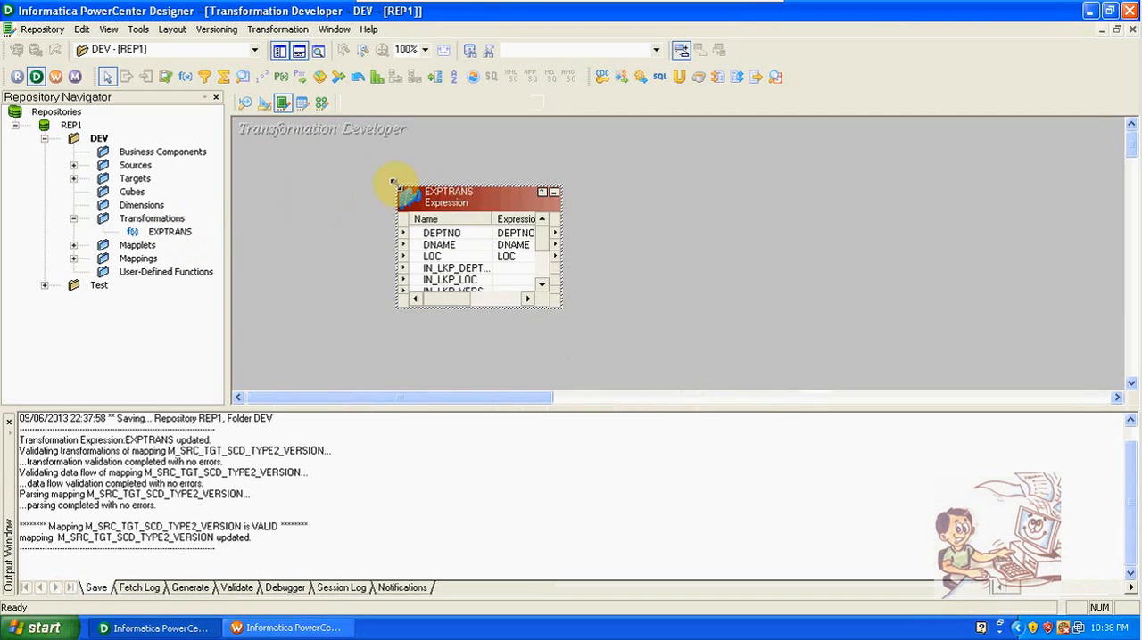
double_click(471, 190)
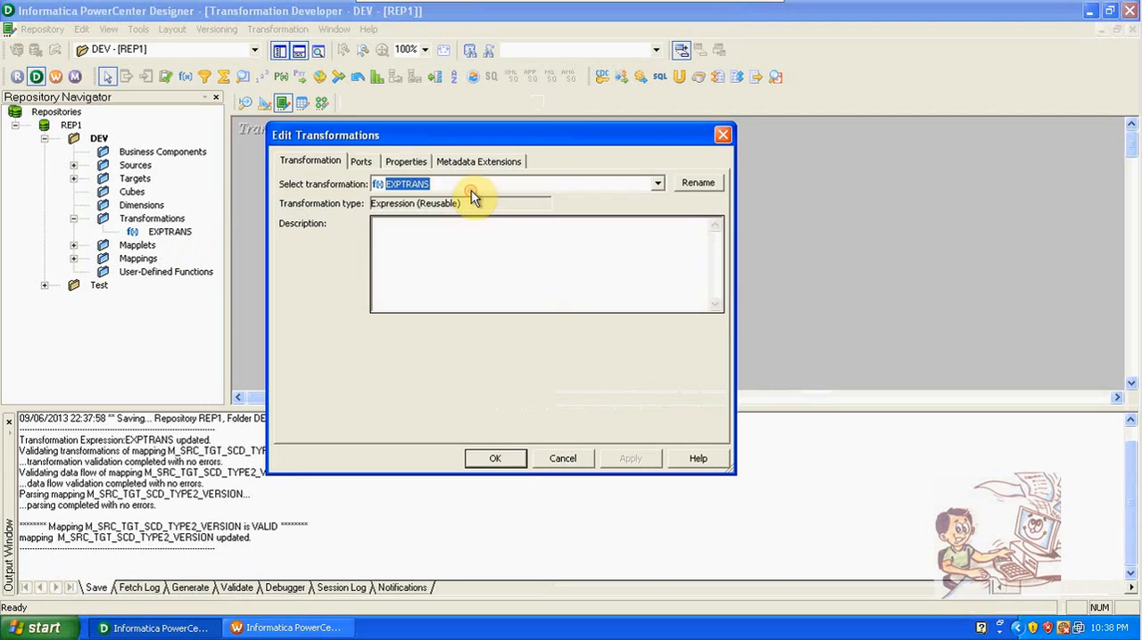
left_click(359, 161)
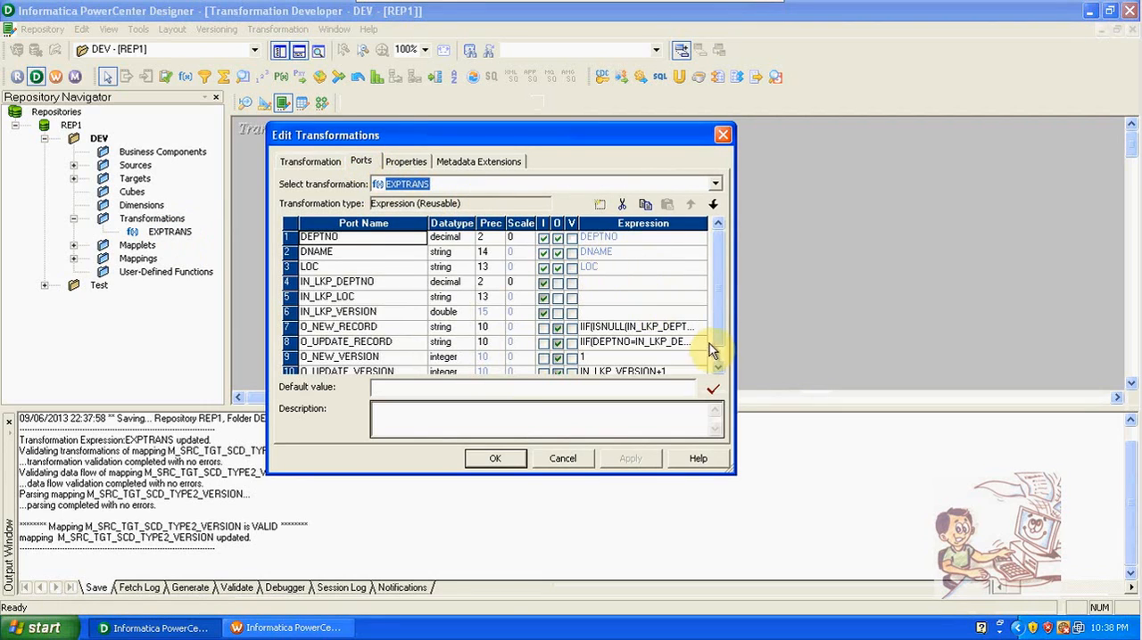
left_click_drag(714, 327, 714, 272)
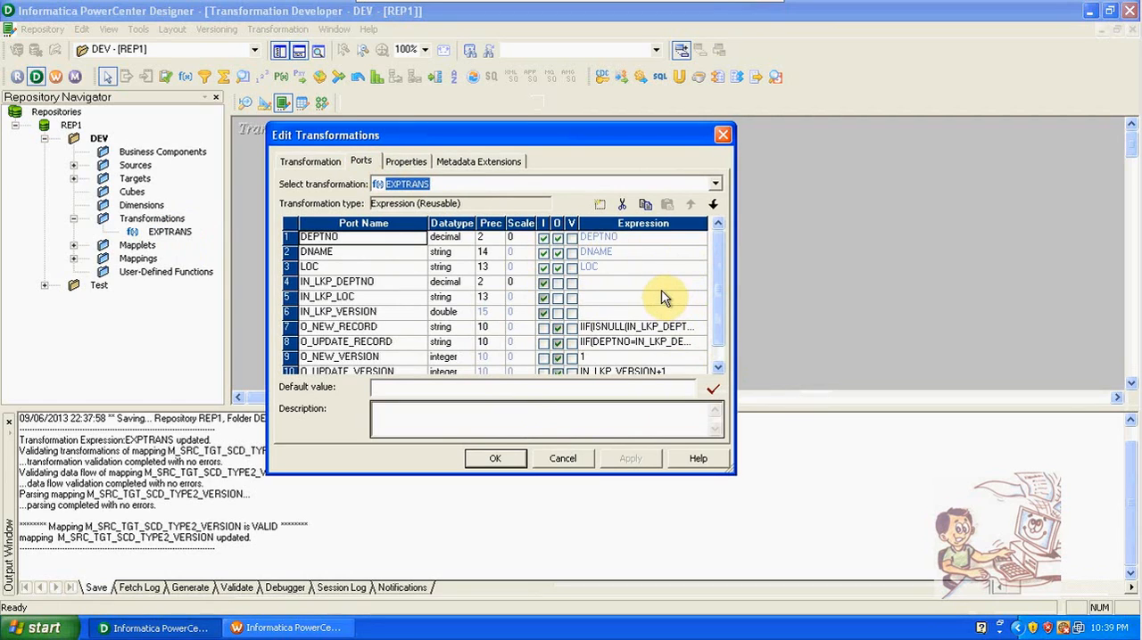
left_click(496, 459)
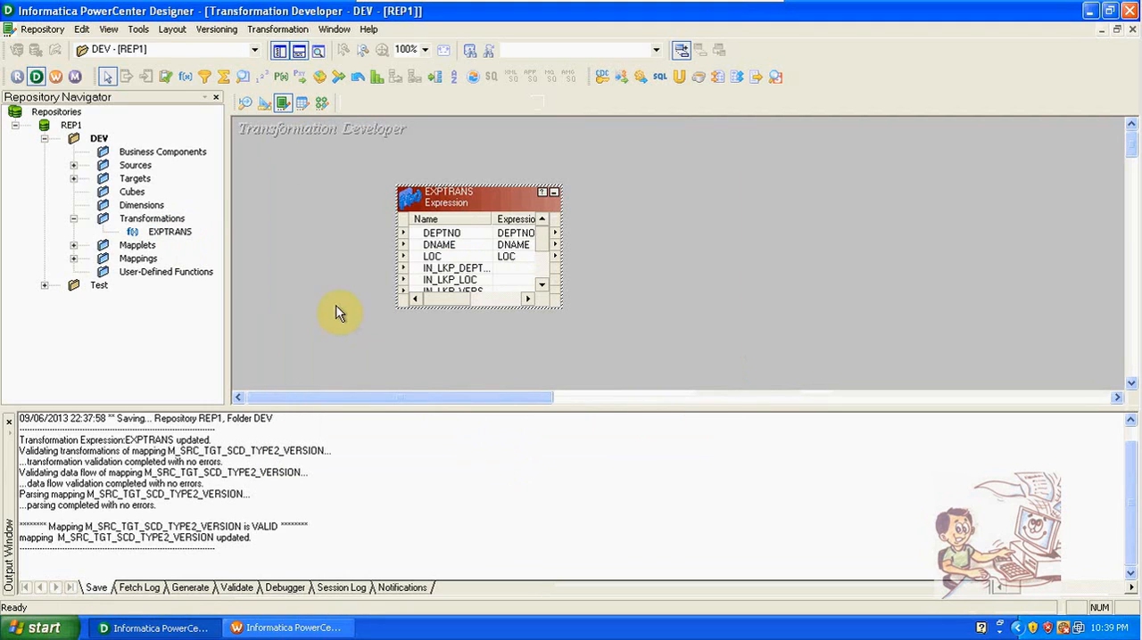
Step: Return to the Mapping Designer, view the LKPTRANS lookup's general transformation settings without changing them, and hide the output window
left_click(319, 104)
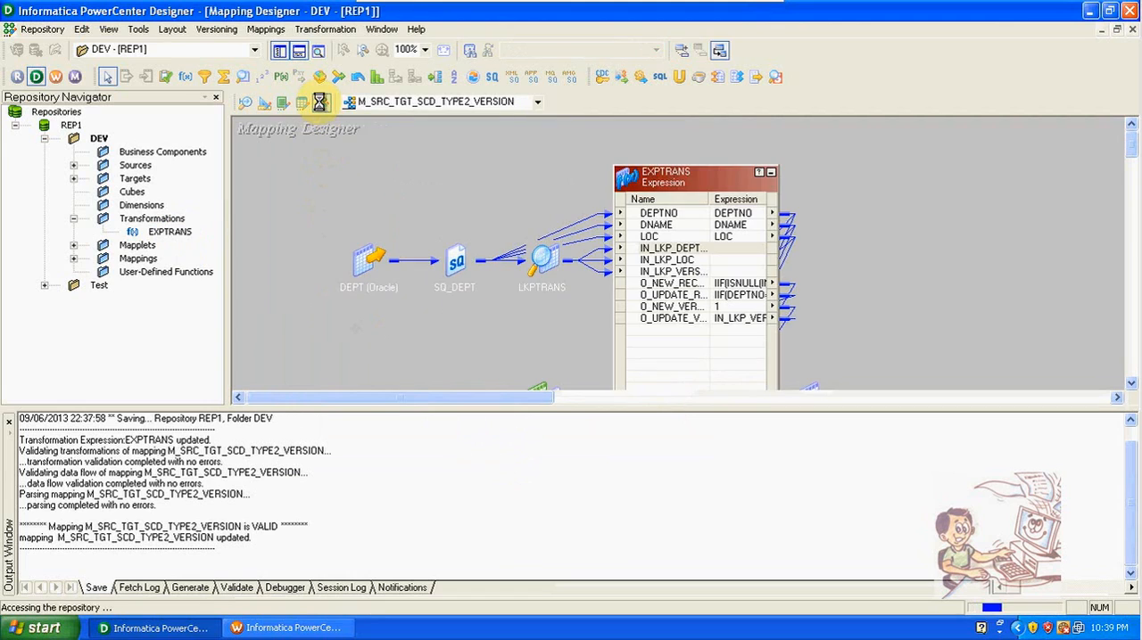
double_click(555, 264)
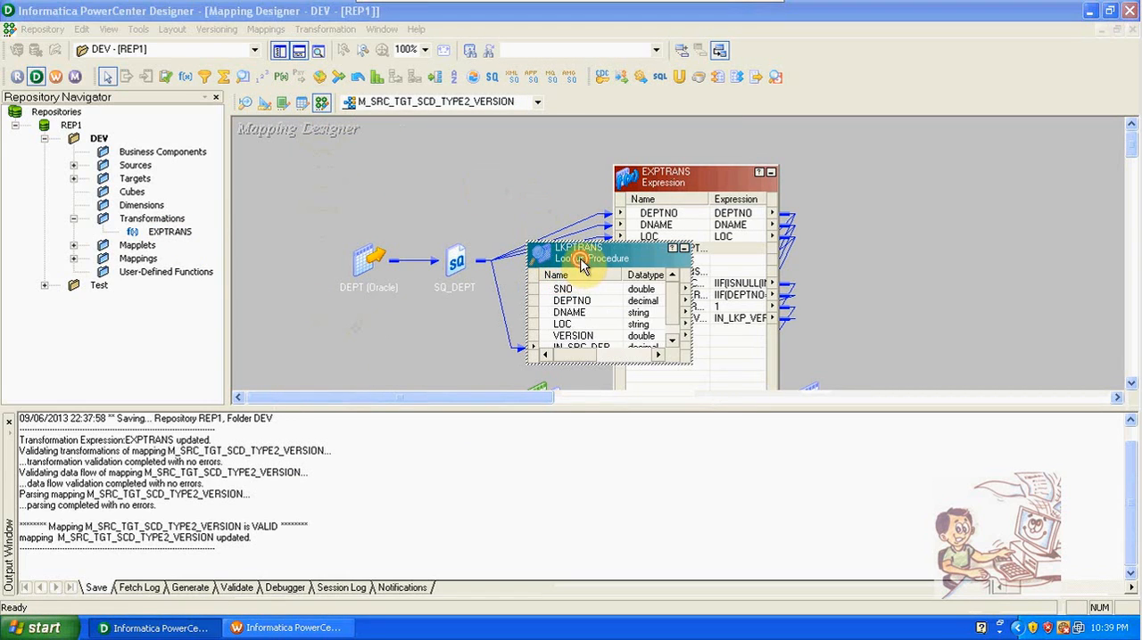
double_click(586, 259)
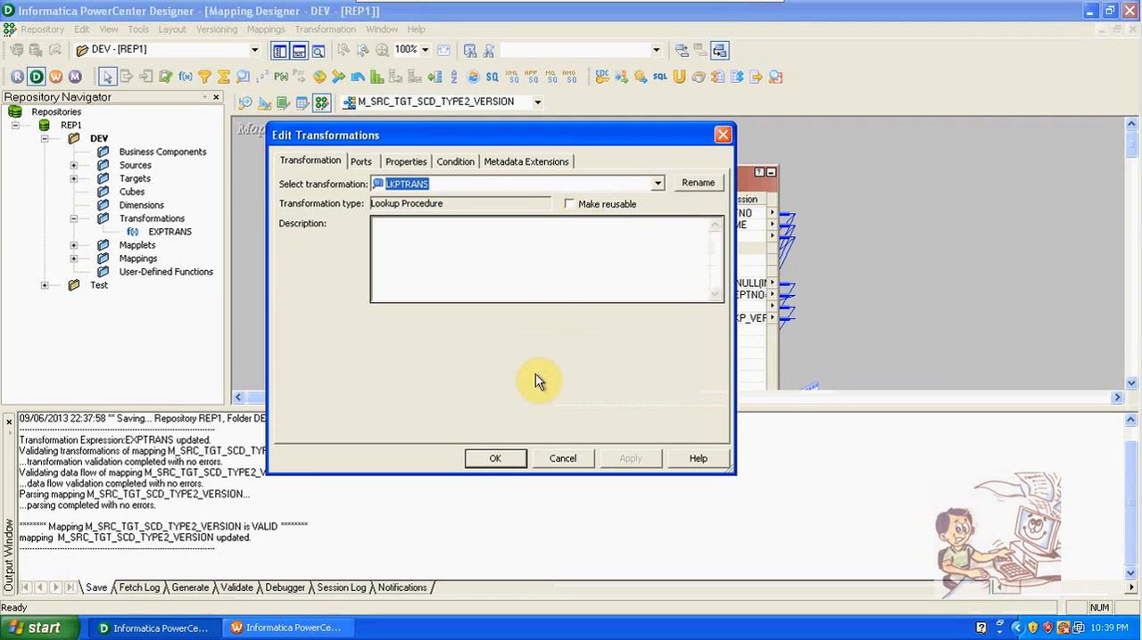
left_click(555, 457)
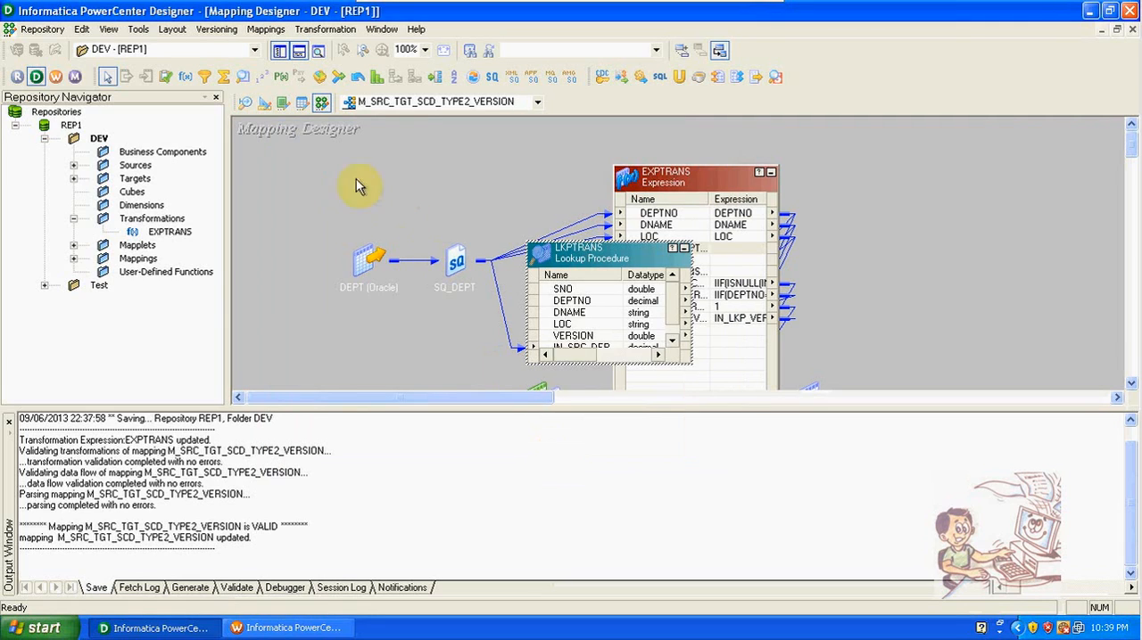
left_click(299, 53)
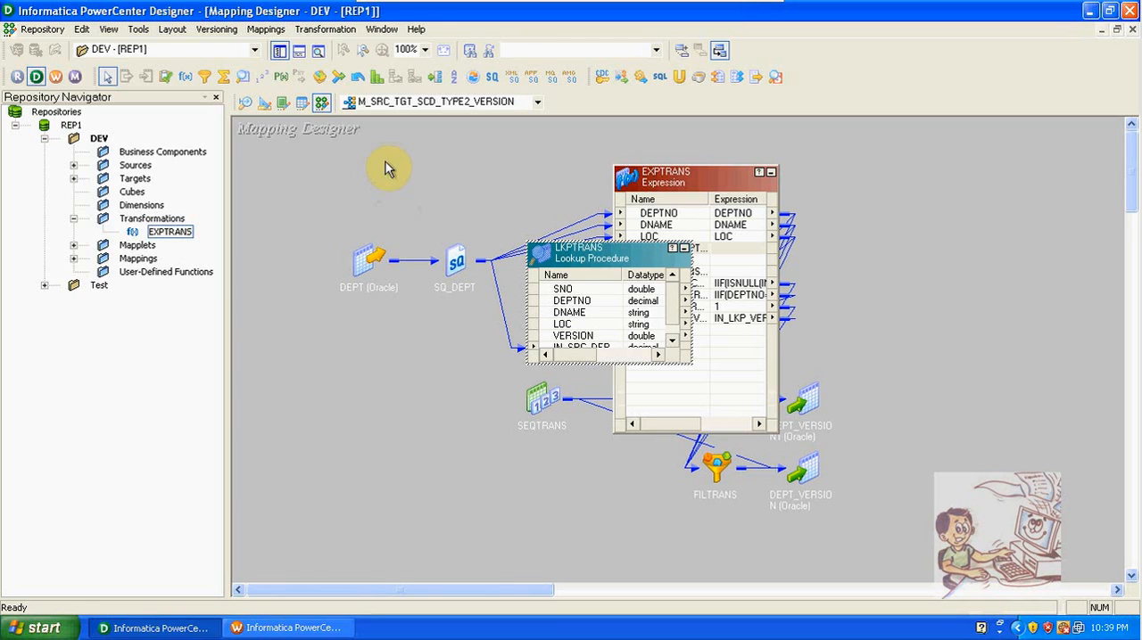
left_click(265, 28)
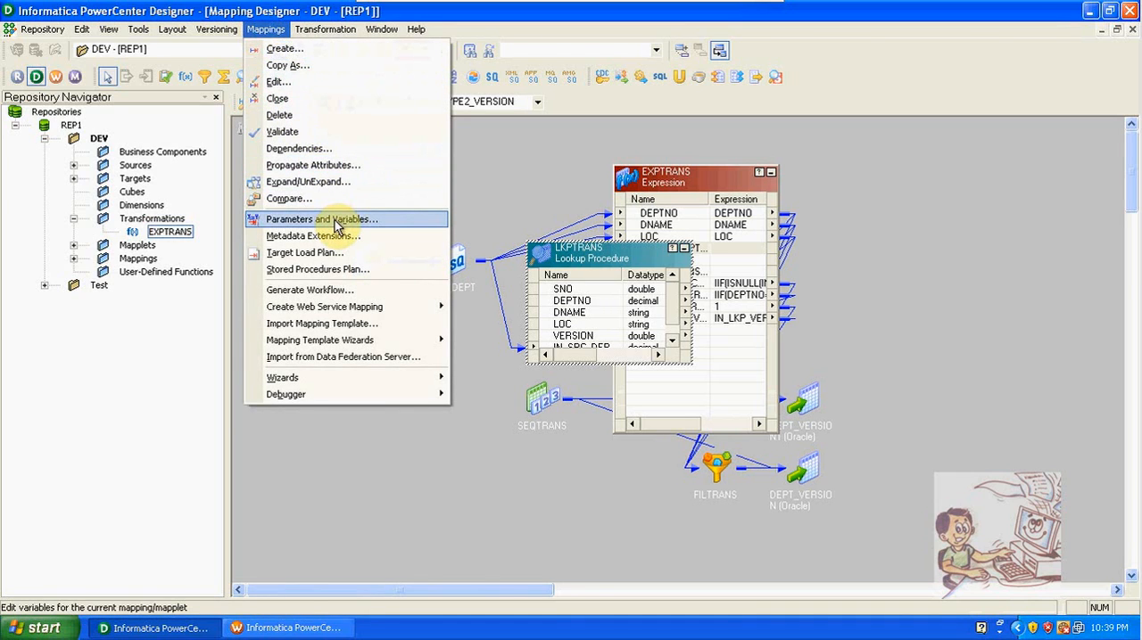
mouse_move(327, 395)
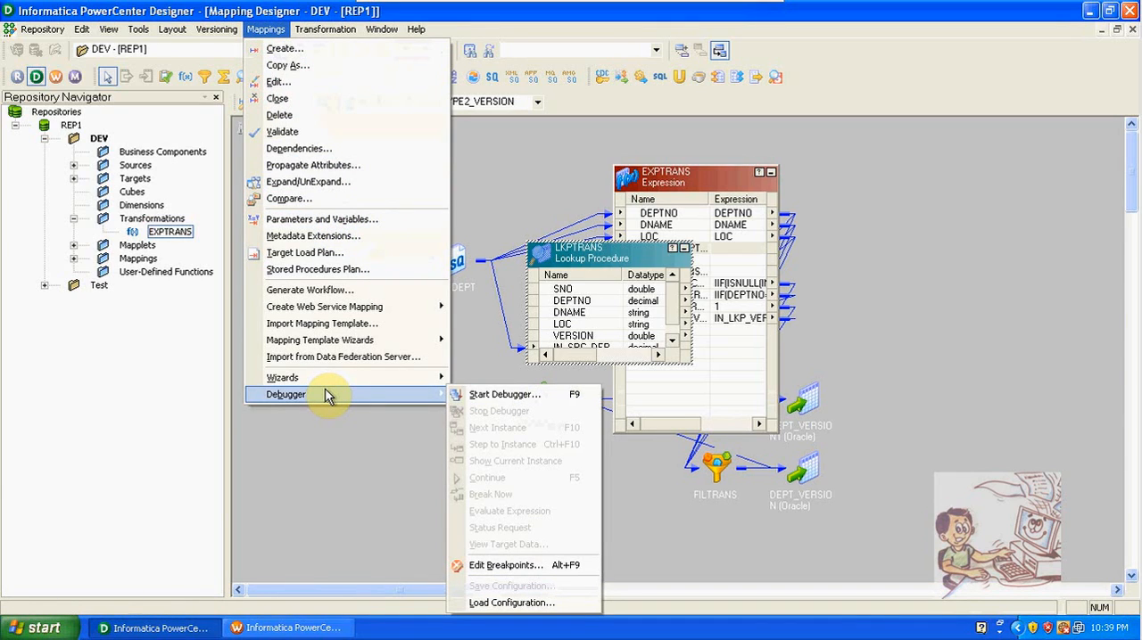
left_click(562, 171)
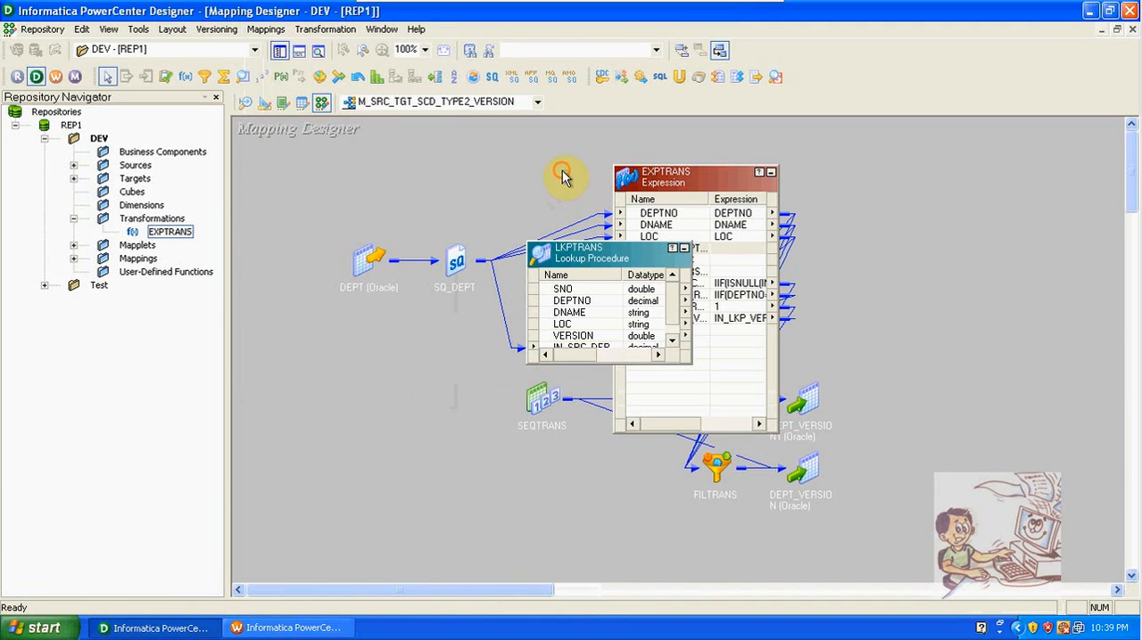
left_click(56, 31)
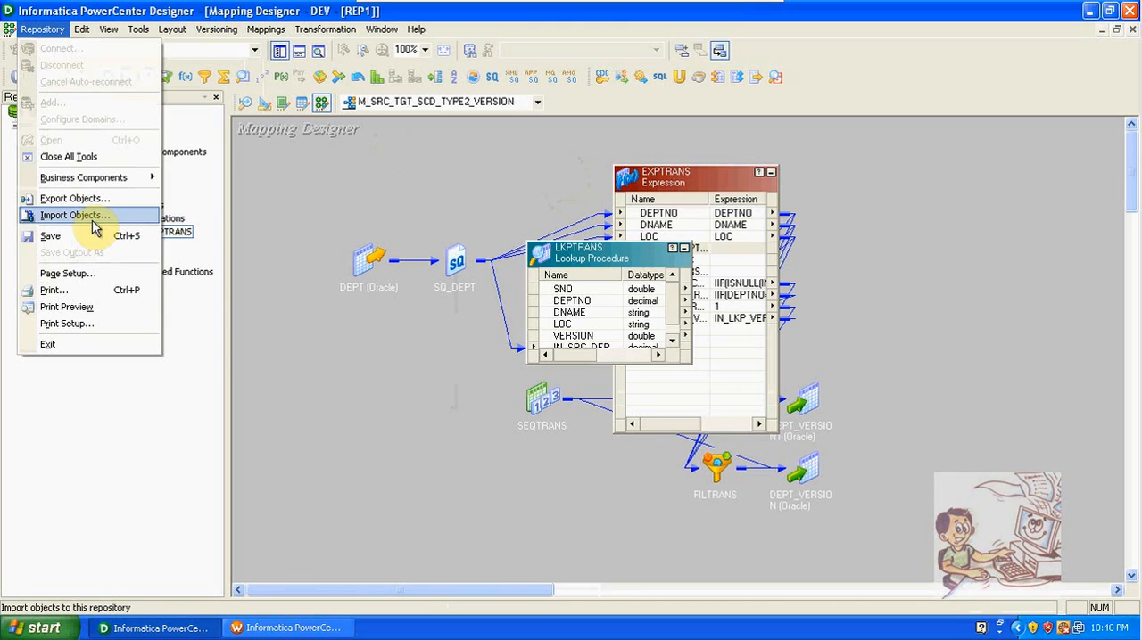
left_click(432, 164)
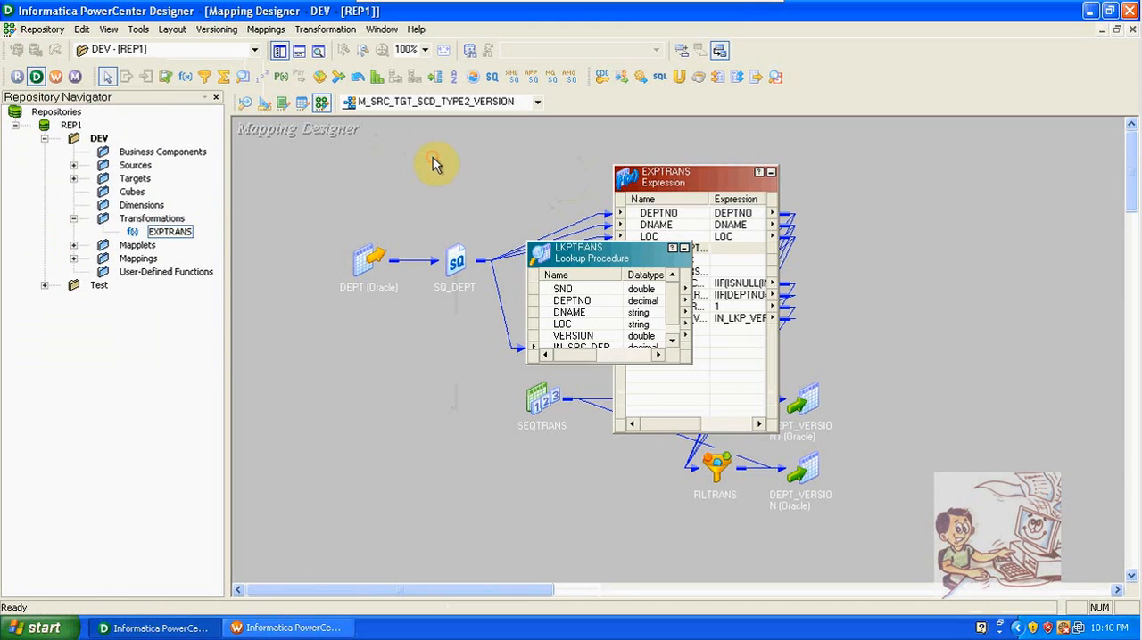
Step: Launch the PowerCenter Repository Manager, dismiss its startup tip and maximize its window
left_click(18, 82)
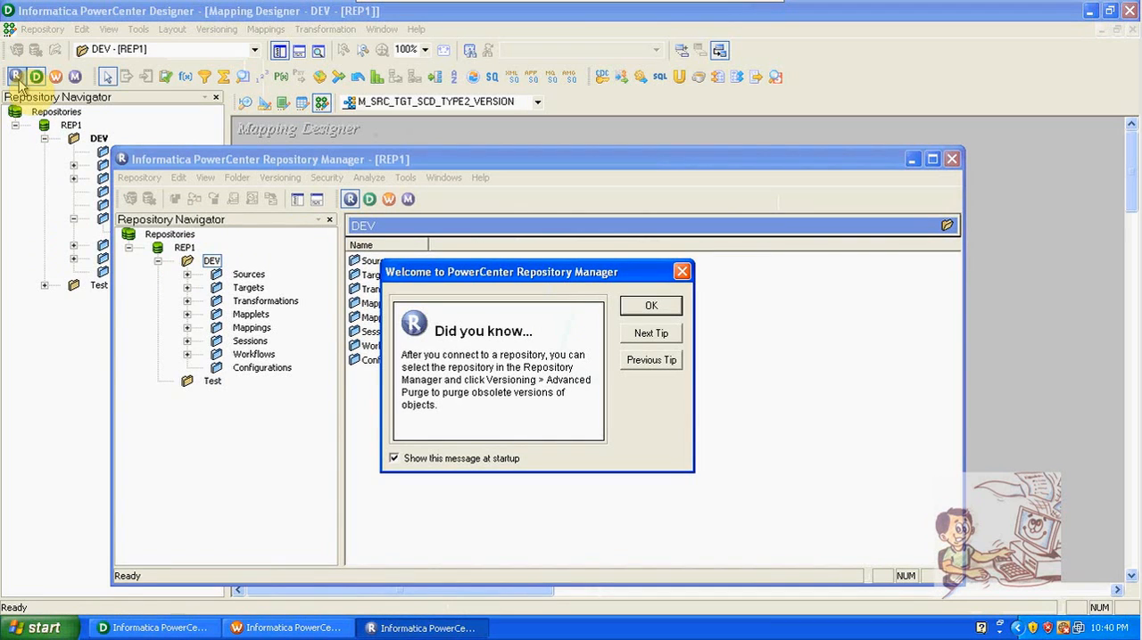
left_click(652, 307)
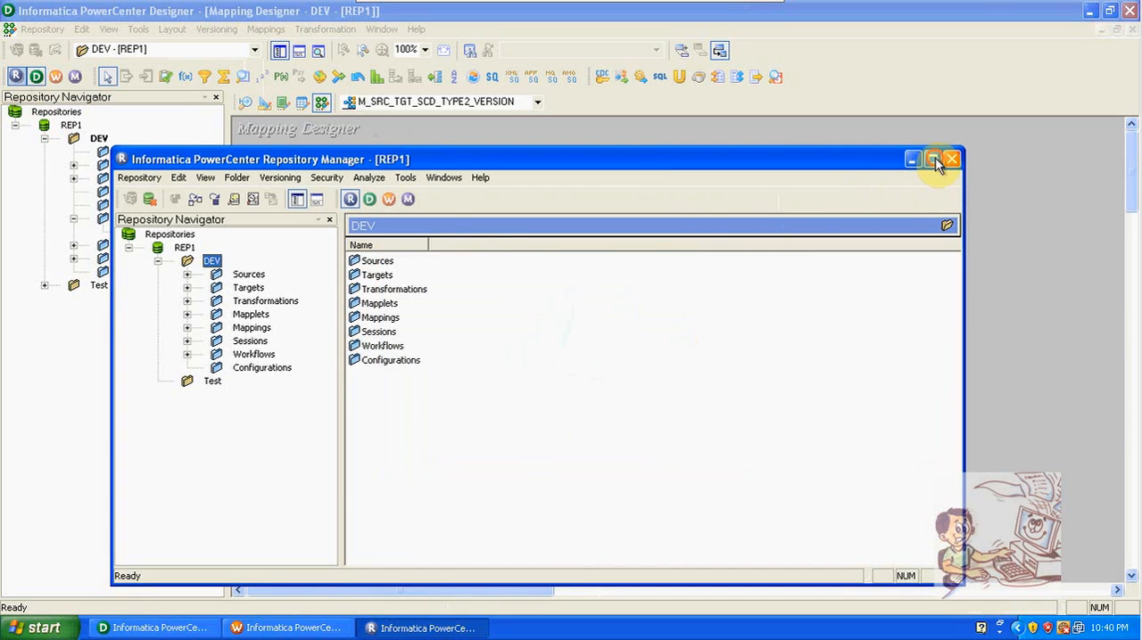
left_click(932, 159)
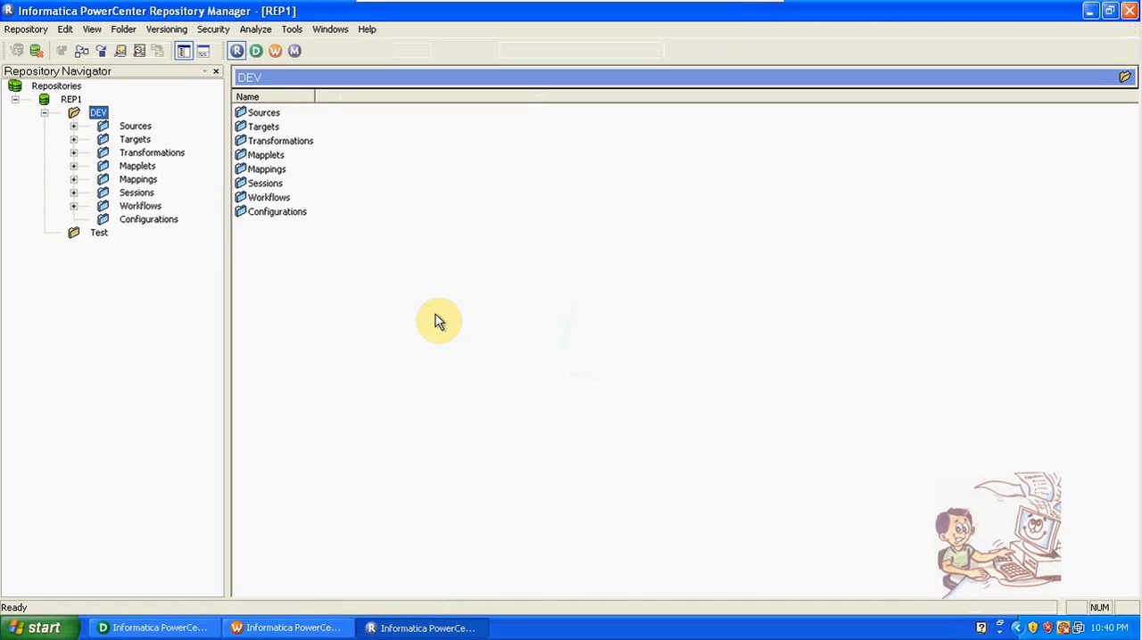
left_click(178, 629)
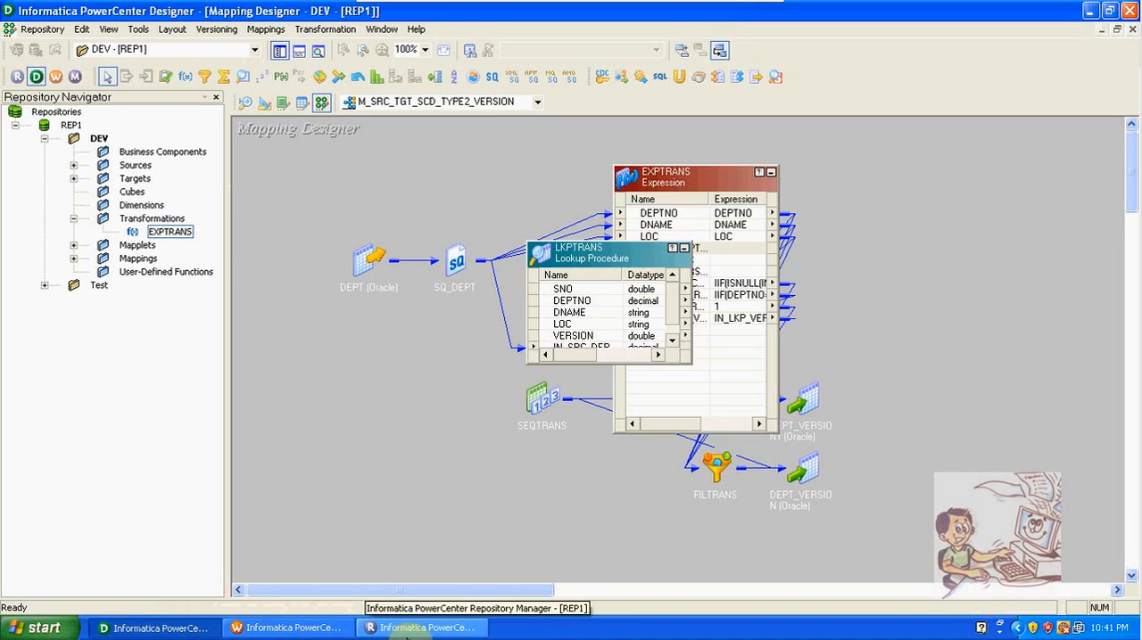
left_click(419, 628)
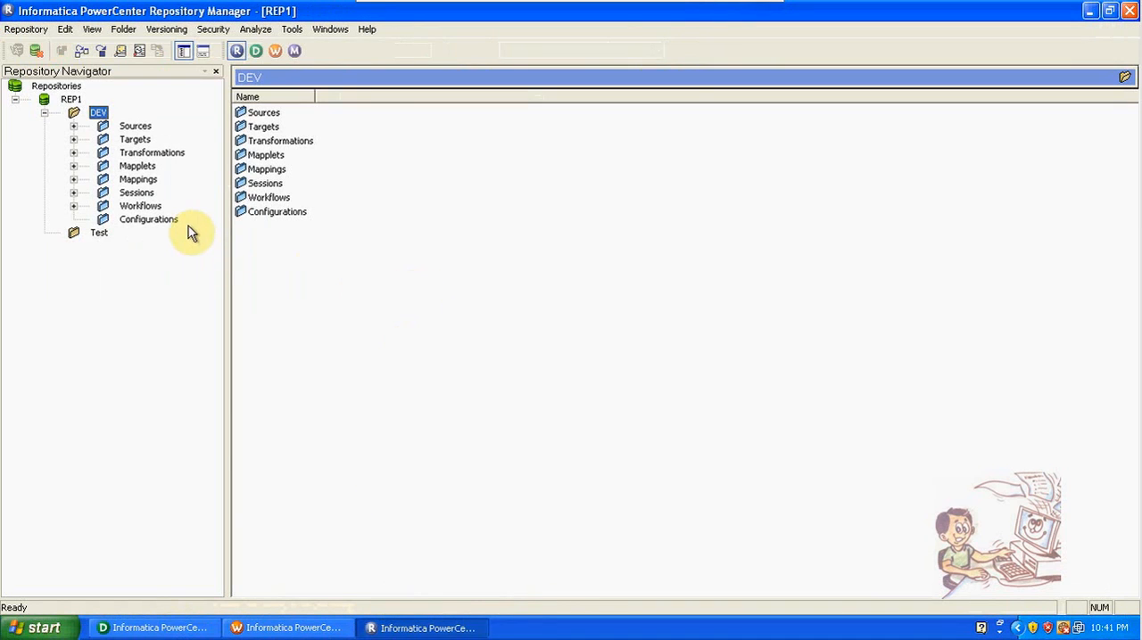
Step: Expand the DEV folder's workflows in the navigator so that their full names can be read
left_click(74, 206)
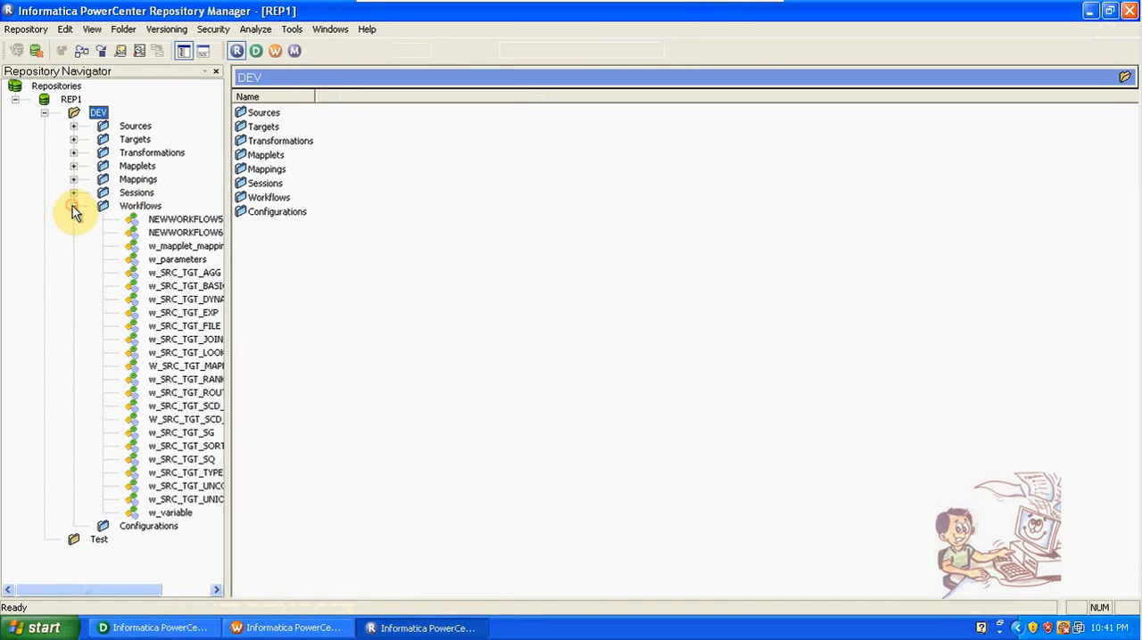
left_click(25, 30)
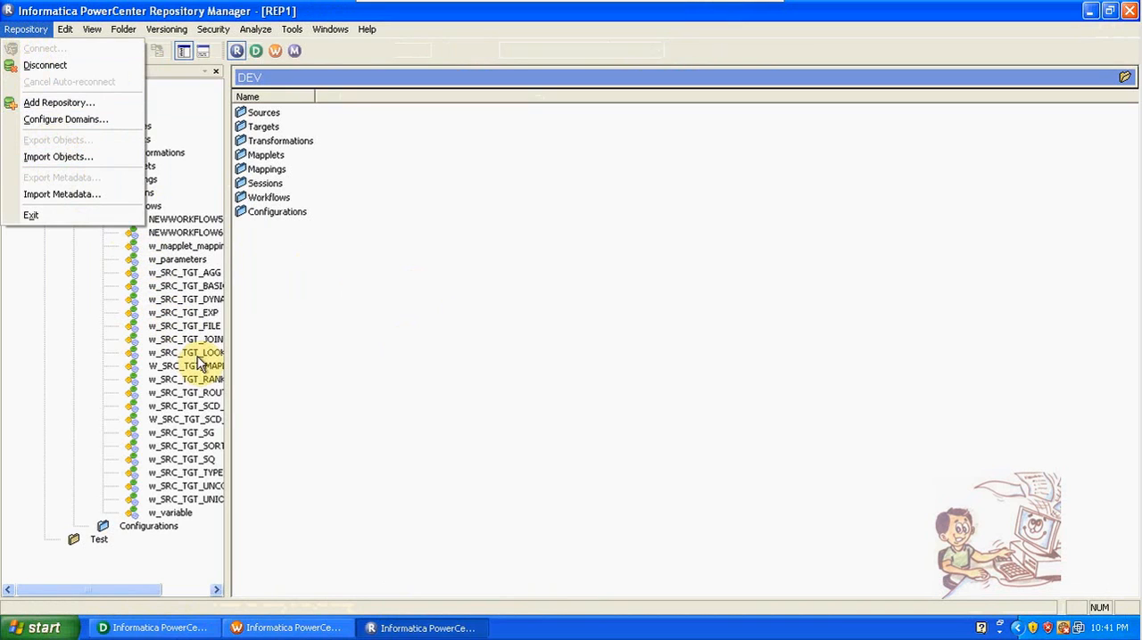
left_click(228, 373)
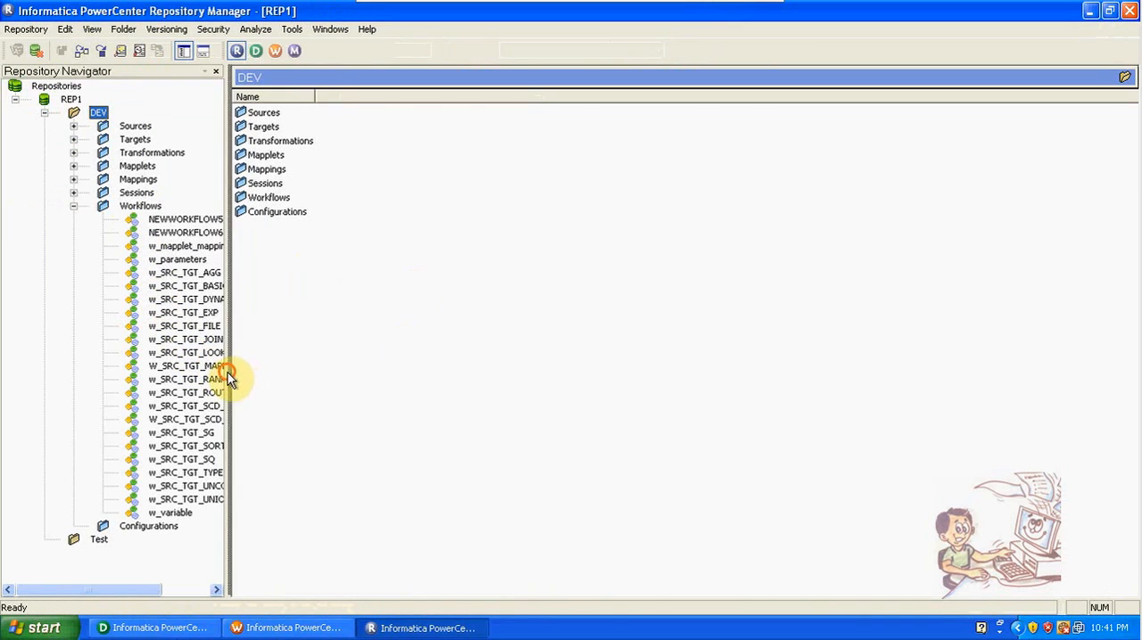
left_click_drag(229, 375, 230, 382)
left_click(218, 589)
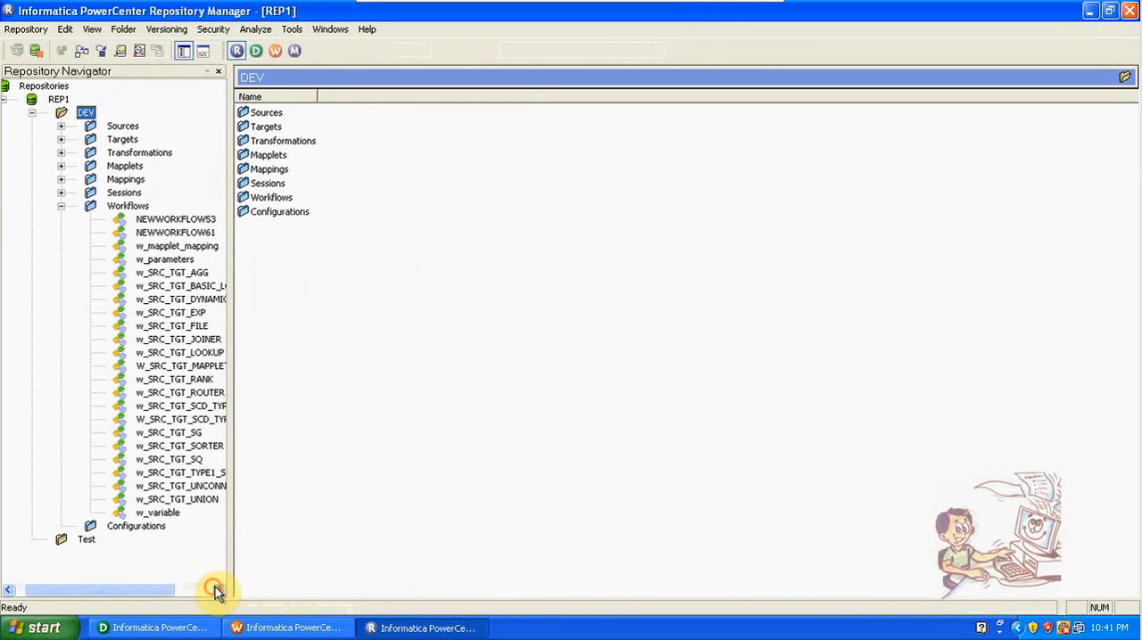
left_click(219, 590)
left_click(218, 590)
left_click(219, 589)
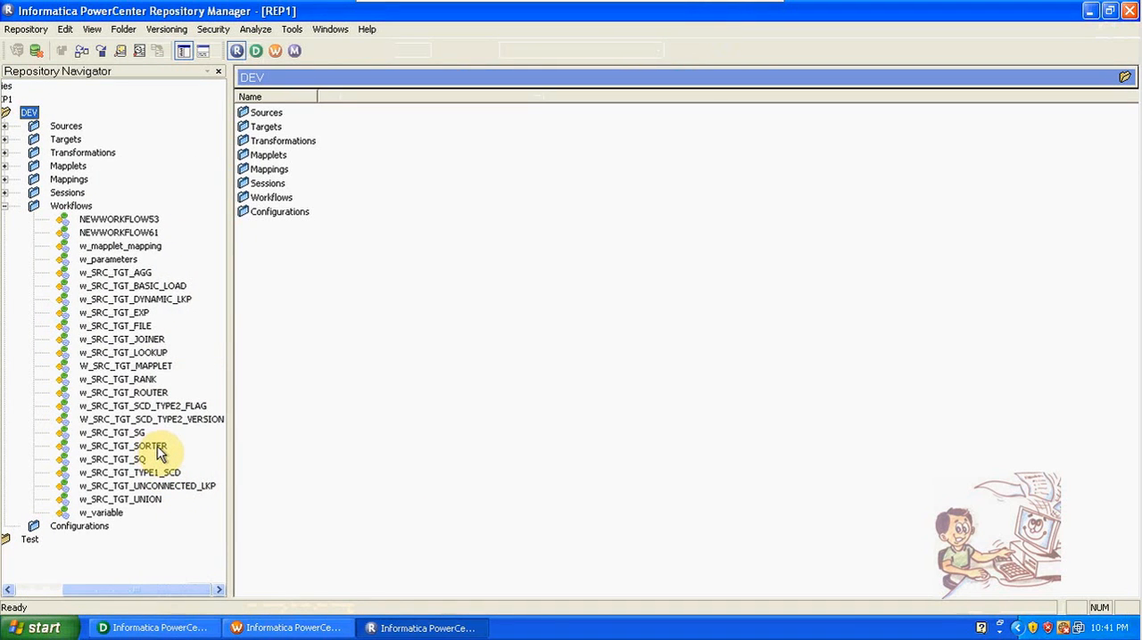
Step: Export the workflow W_SRC_TGT_SCD_TYPE2_VERSION from DEV to an XML file of the same name in the bin folder
left_click(204, 420)
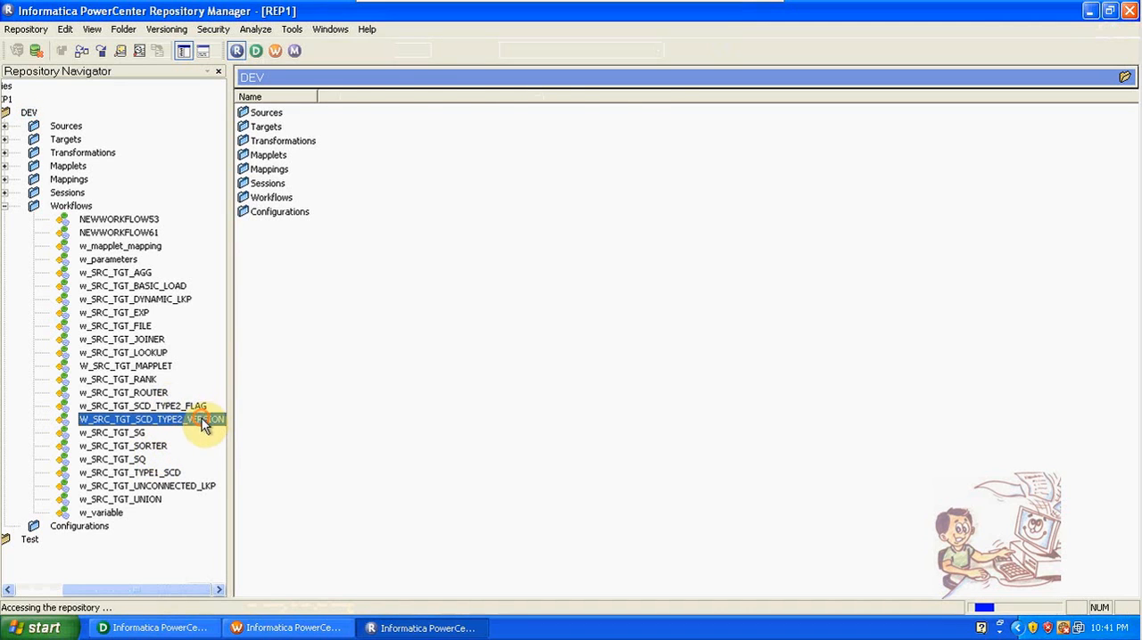
left_click(26, 30)
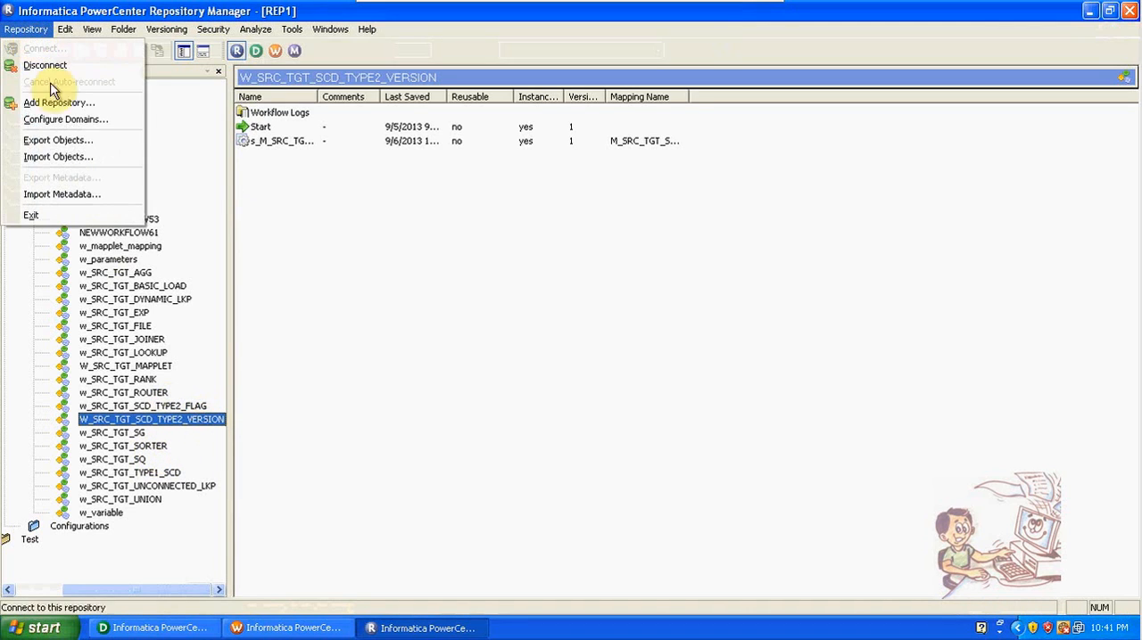
left_click(66, 143)
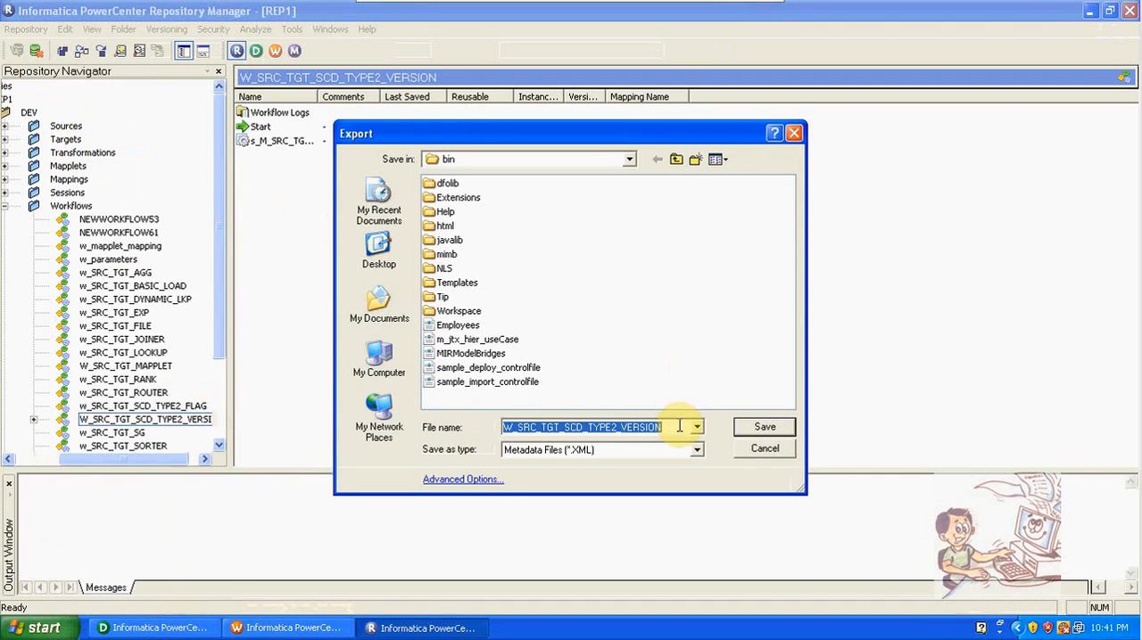
left_click(748, 428)
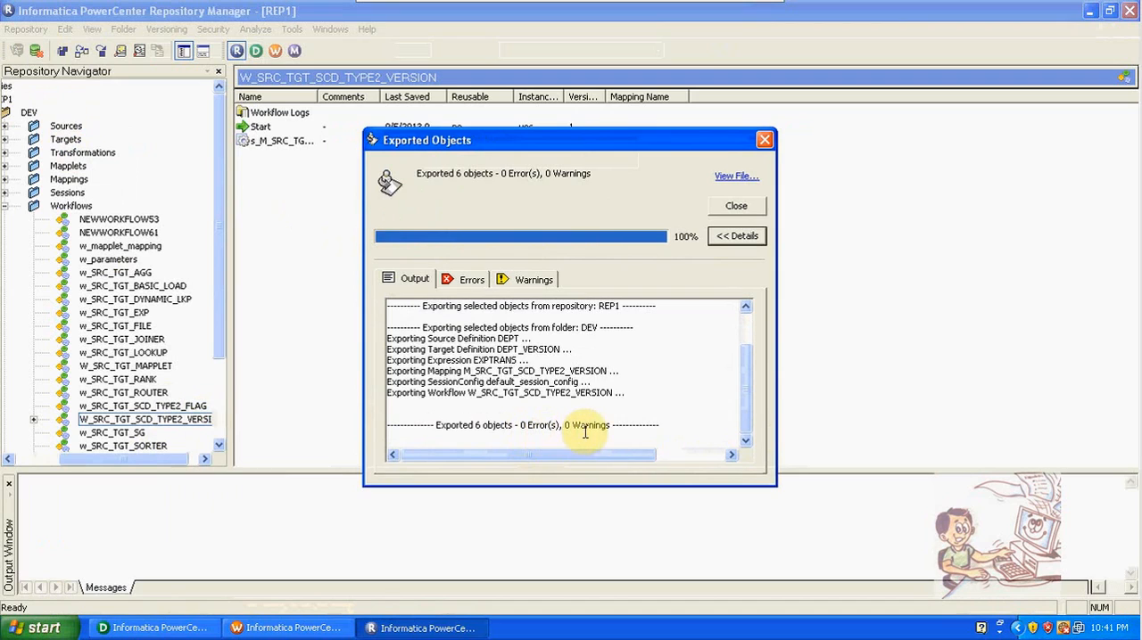
Step: Check the export report for errors and warnings and close it
left_click(470, 281)
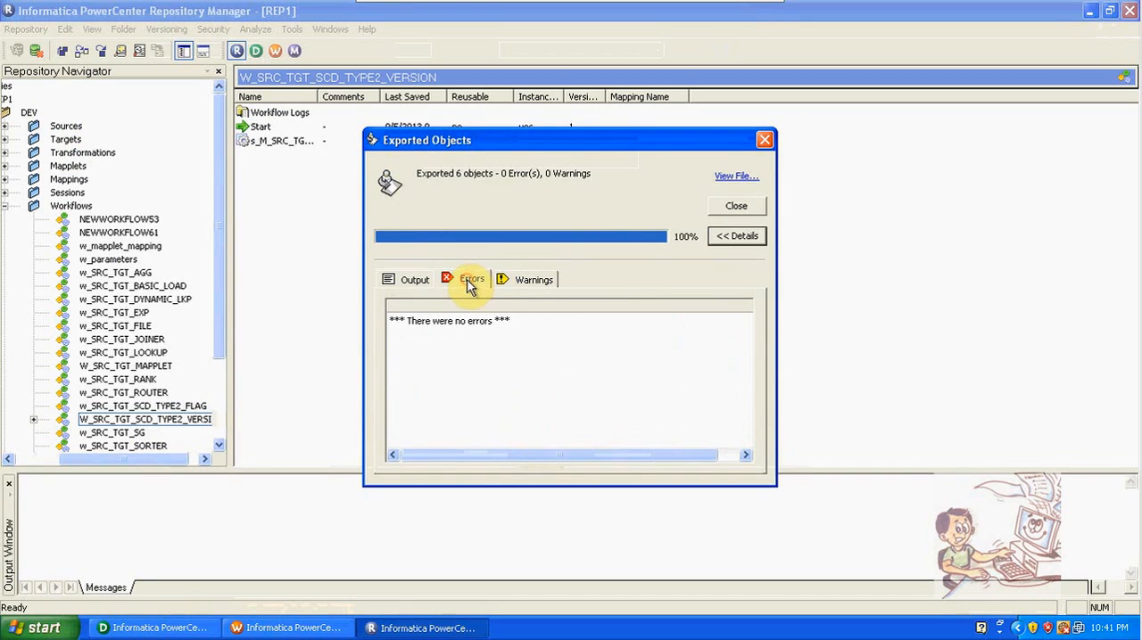
left_click(512, 282)
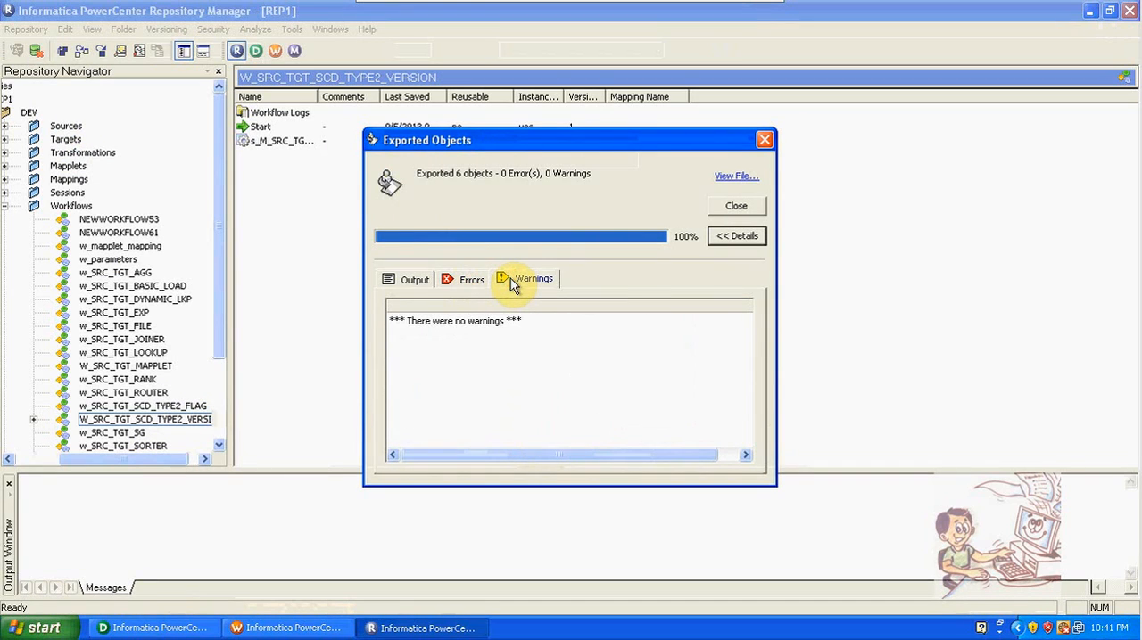
left_click(736, 206)
Step: Collapse the DEV folder and open the Test folder in the navigator
left_click_drag(148, 459, 77, 462)
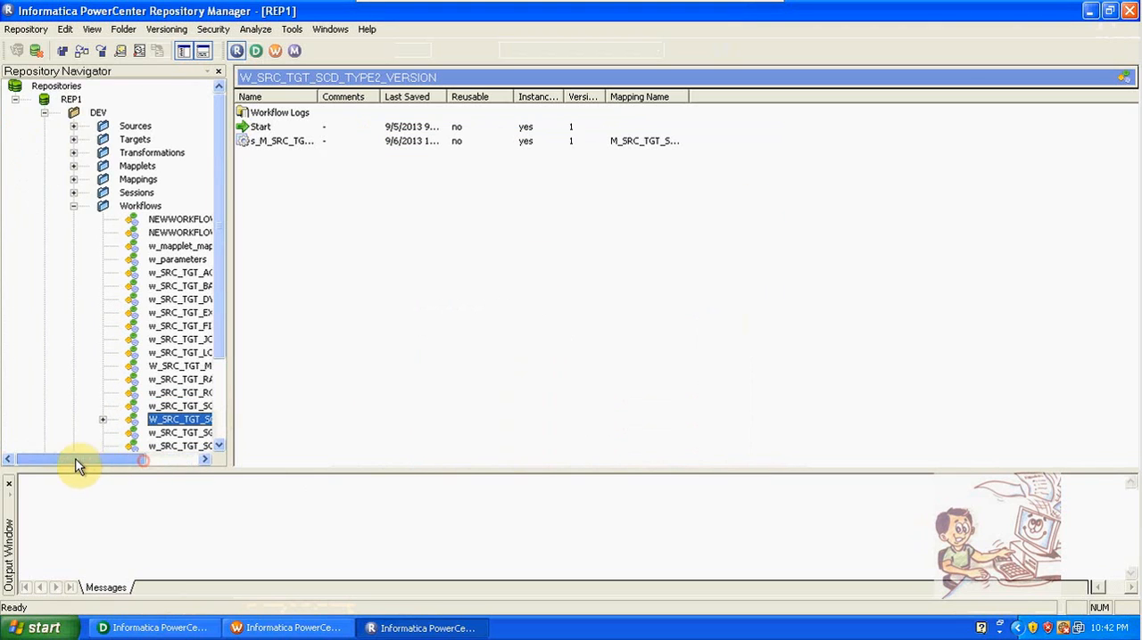
left_click(44, 113)
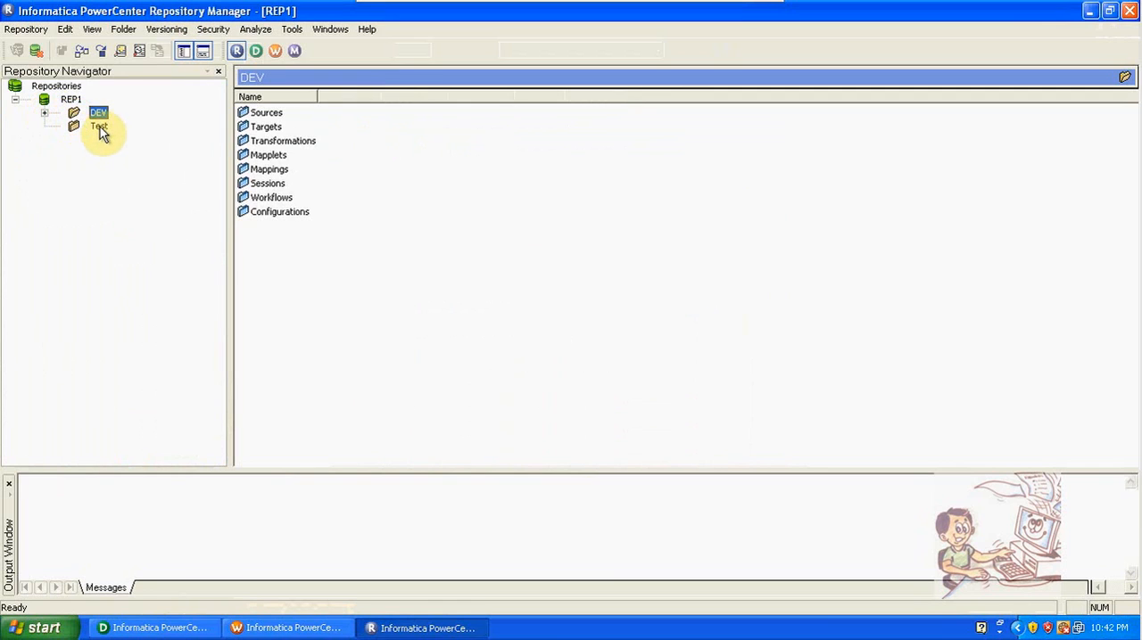
double_click(100, 129)
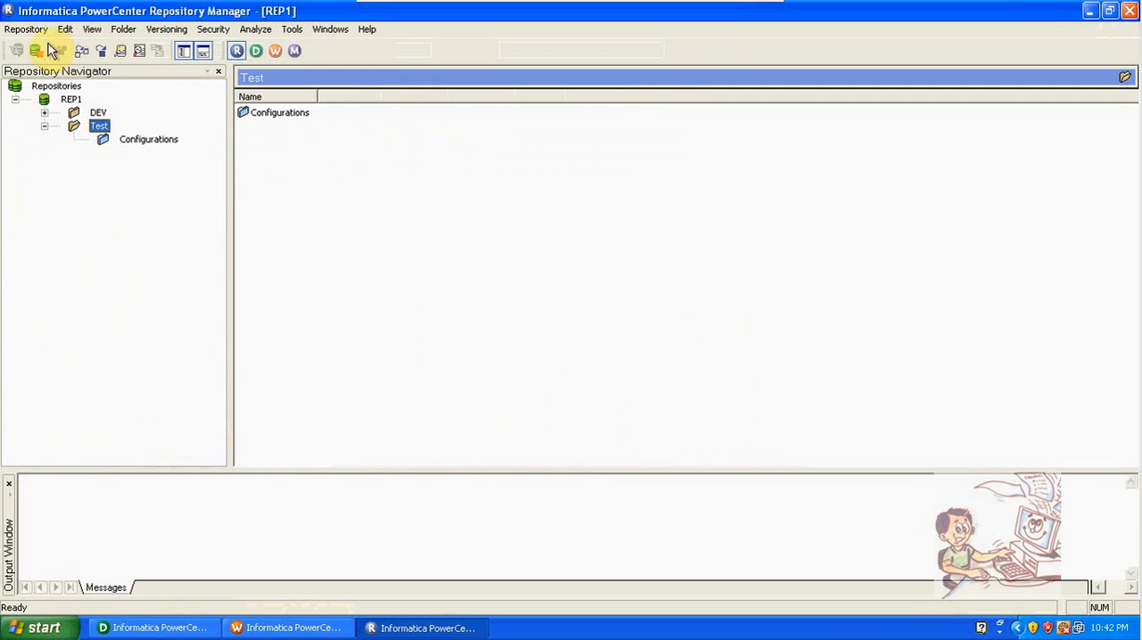
Step: Start an object import into the repository using the exported file W_SRC_TGT_SCD_TYPE2_VERSION.XML
left_click(27, 28)
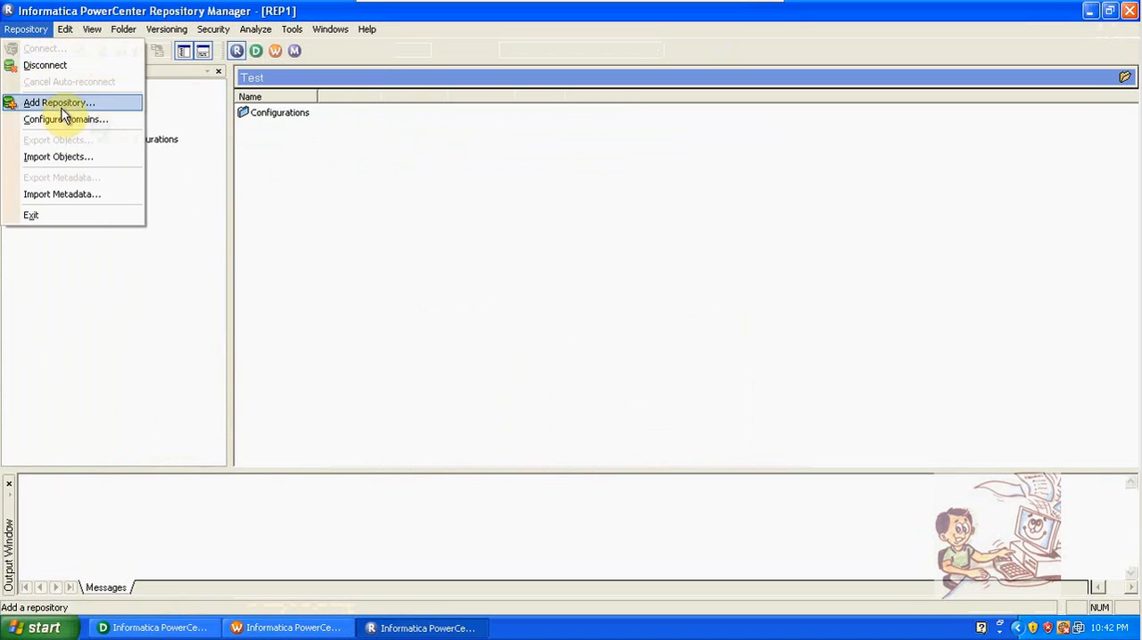
left_click(66, 157)
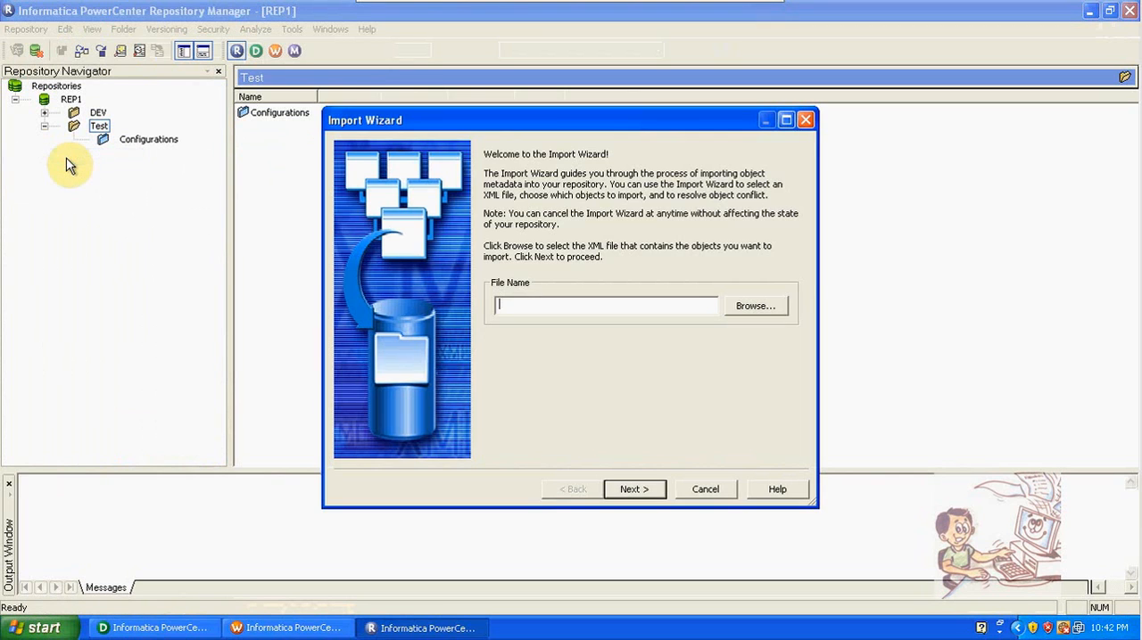
left_click(752, 309)
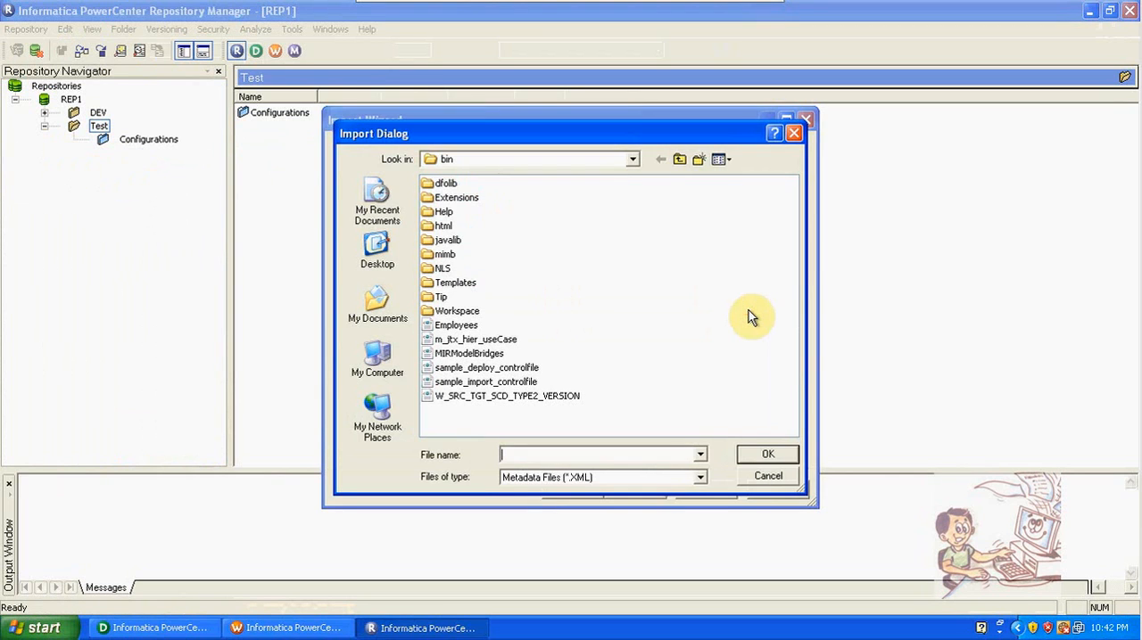
left_click(553, 396)
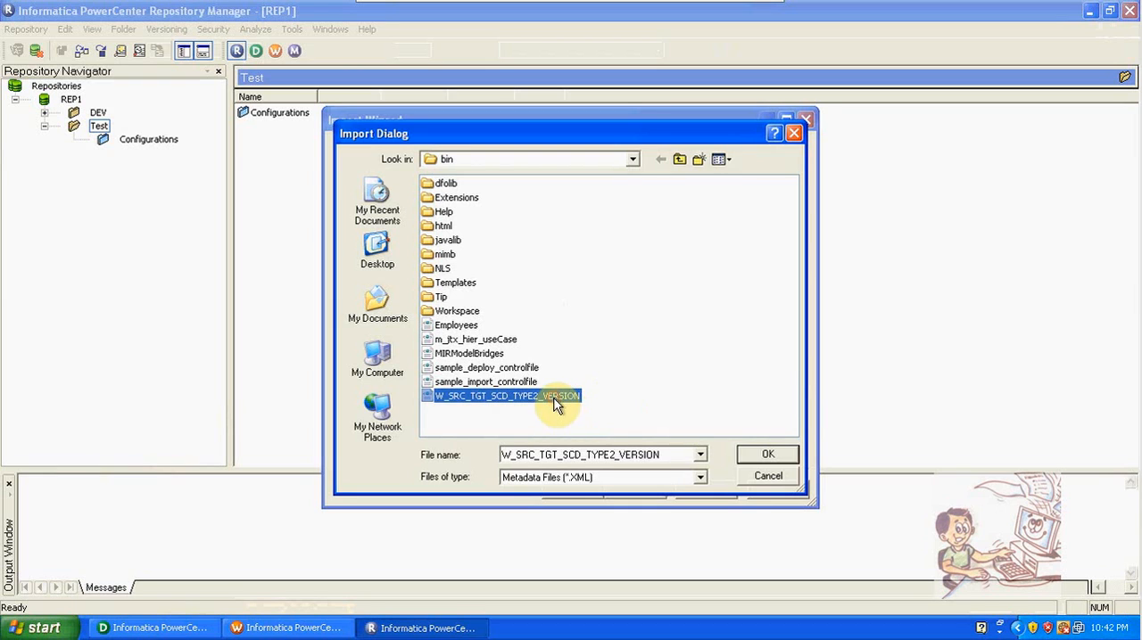
left_click(755, 459)
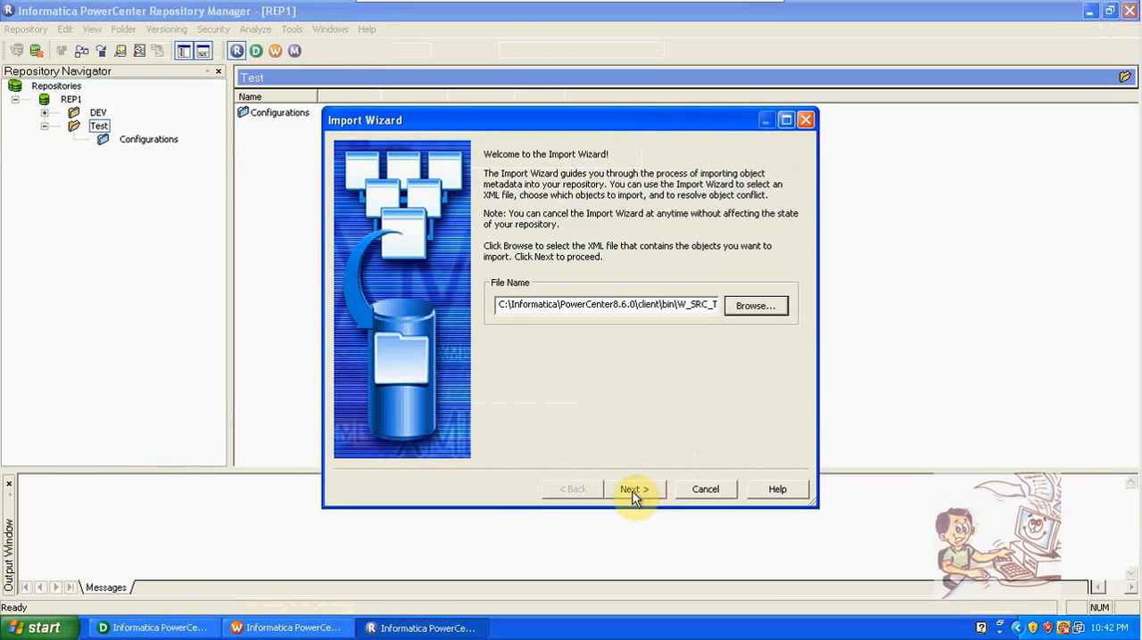
left_click(631, 491)
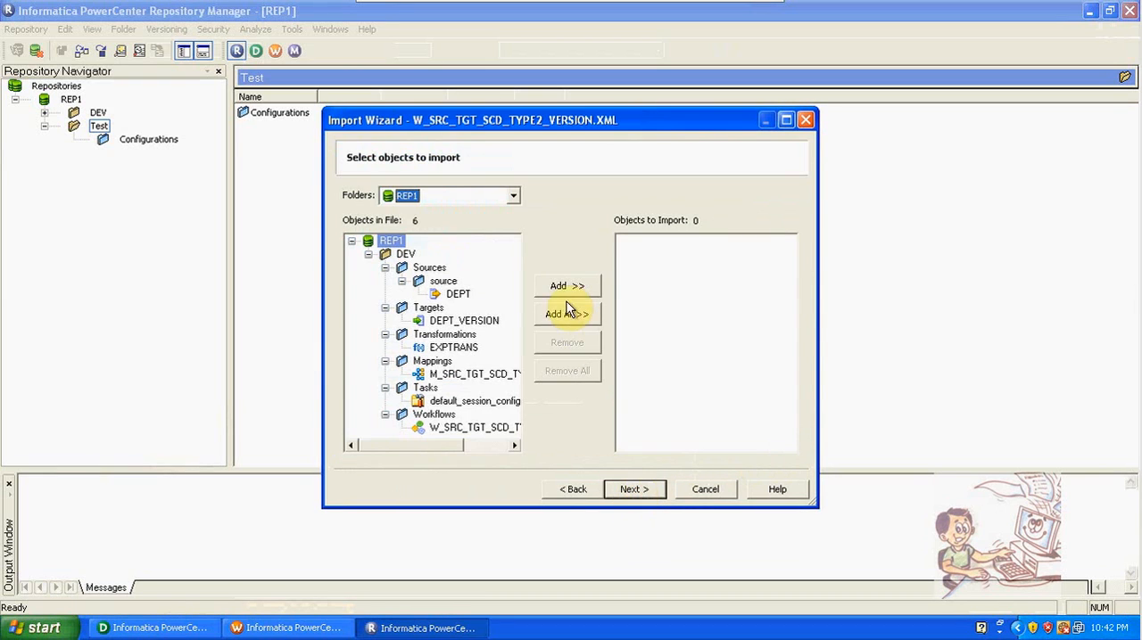
Step: Choose the DEV folder and add all objects in the file to the import list
left_click(496, 199)
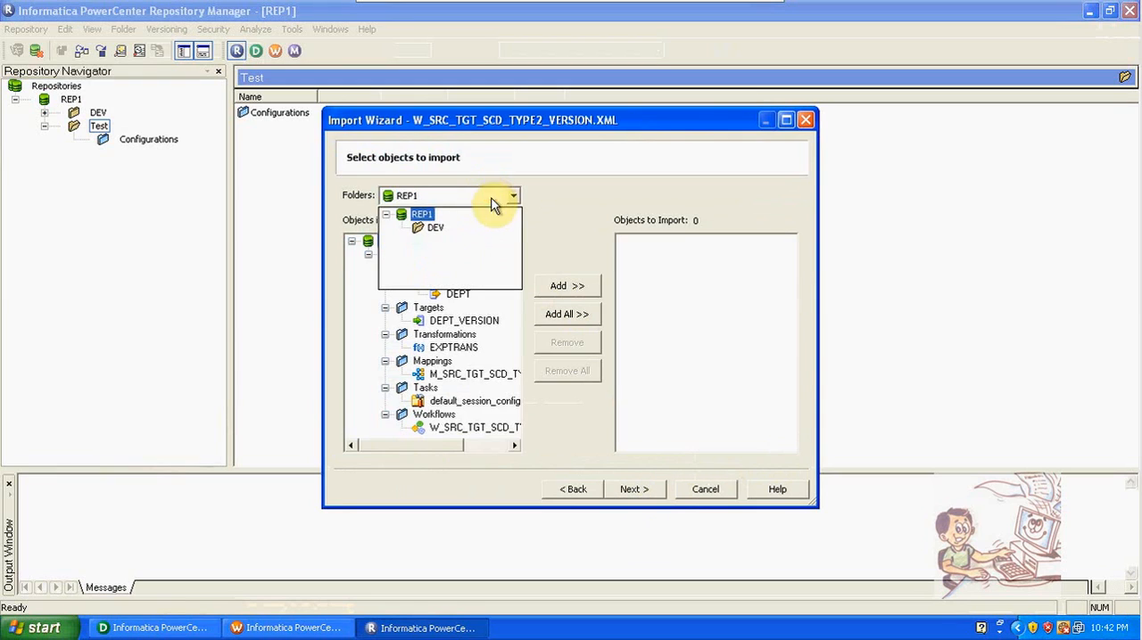
left_click(434, 227)
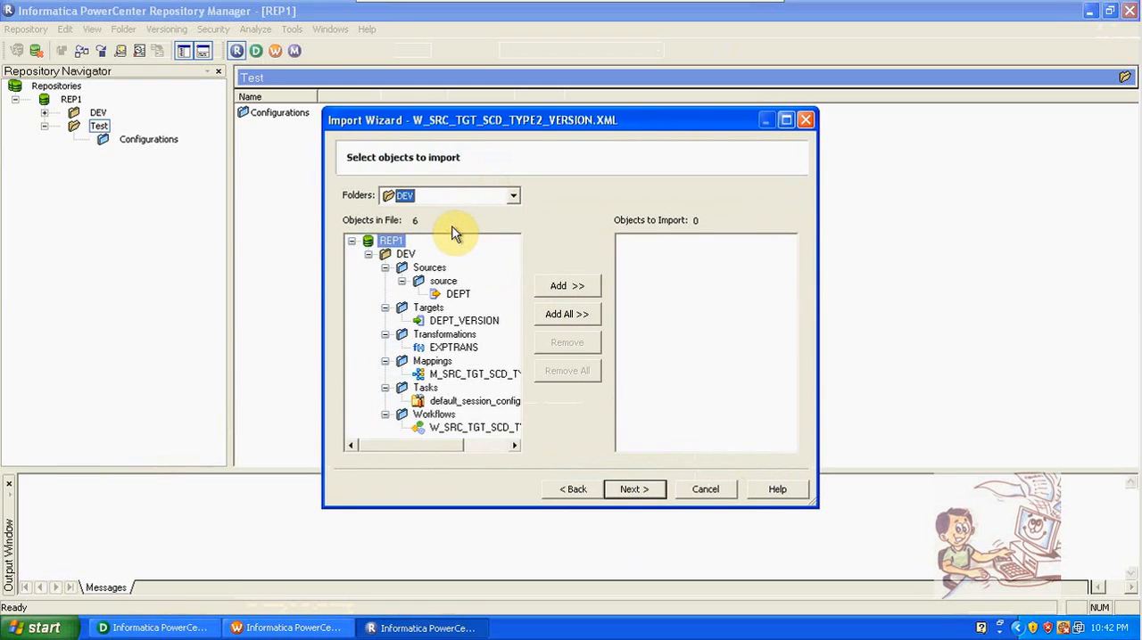
left_click(559, 313)
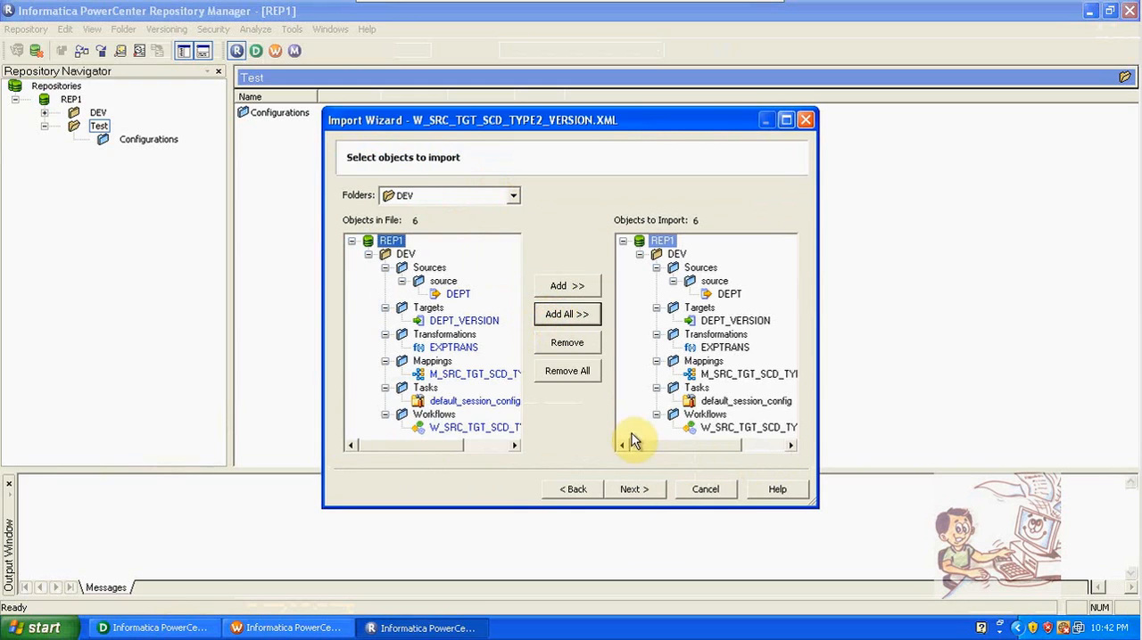
left_click(631, 490)
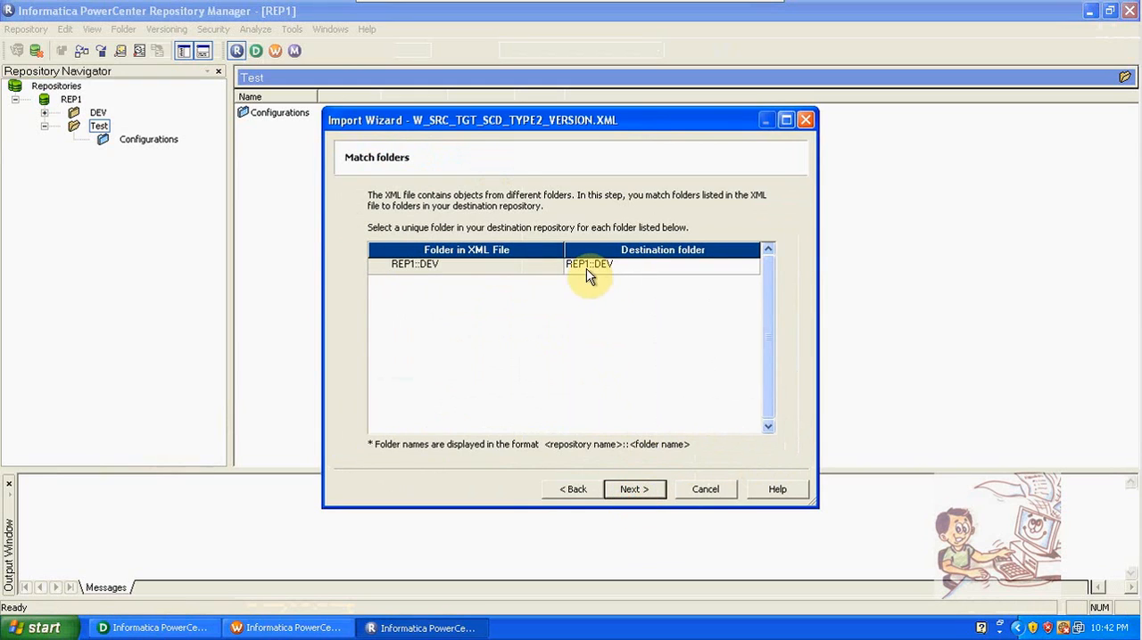
Step: Match the file's REP1::DEV folder to the destination folder REP1::Test
left_click(629, 266)
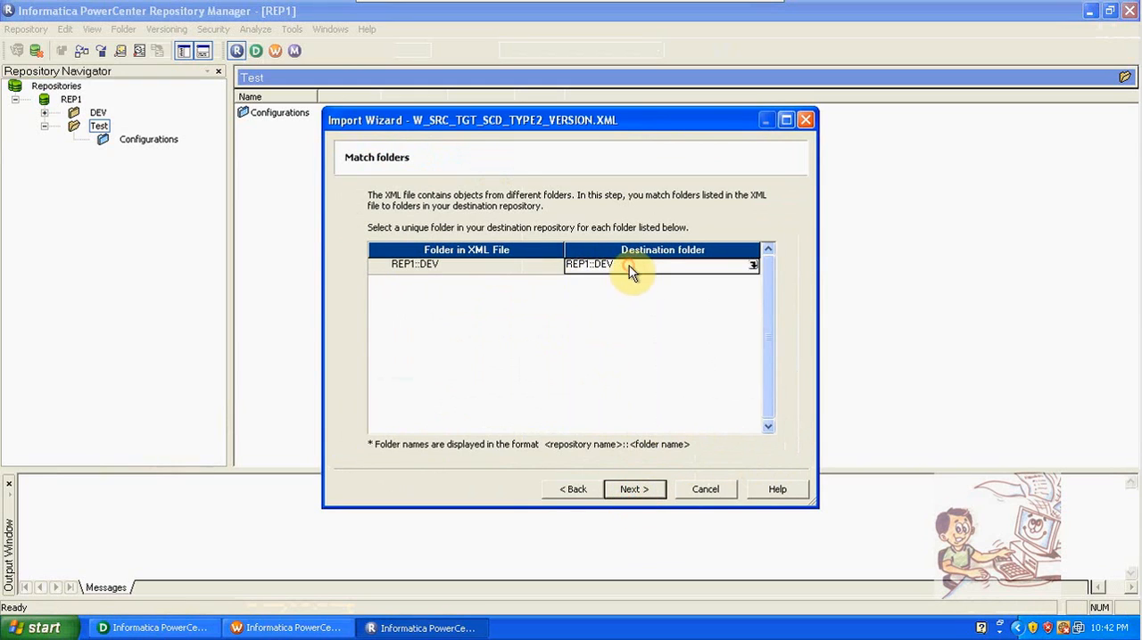
left_click(753, 267)
left_click(457, 243)
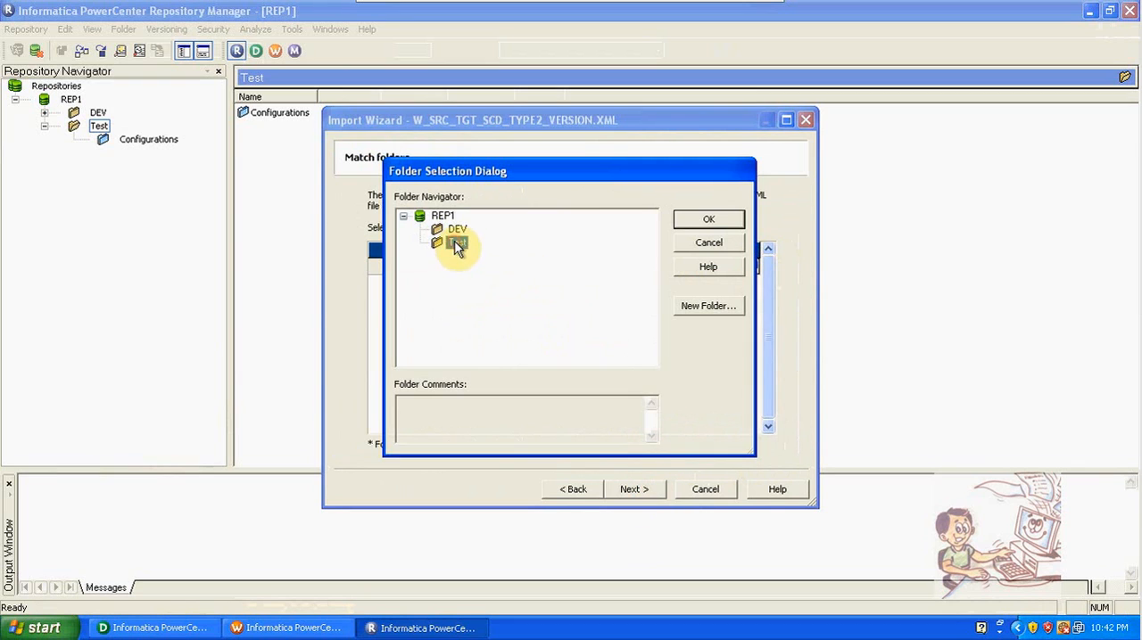
left_click(708, 221)
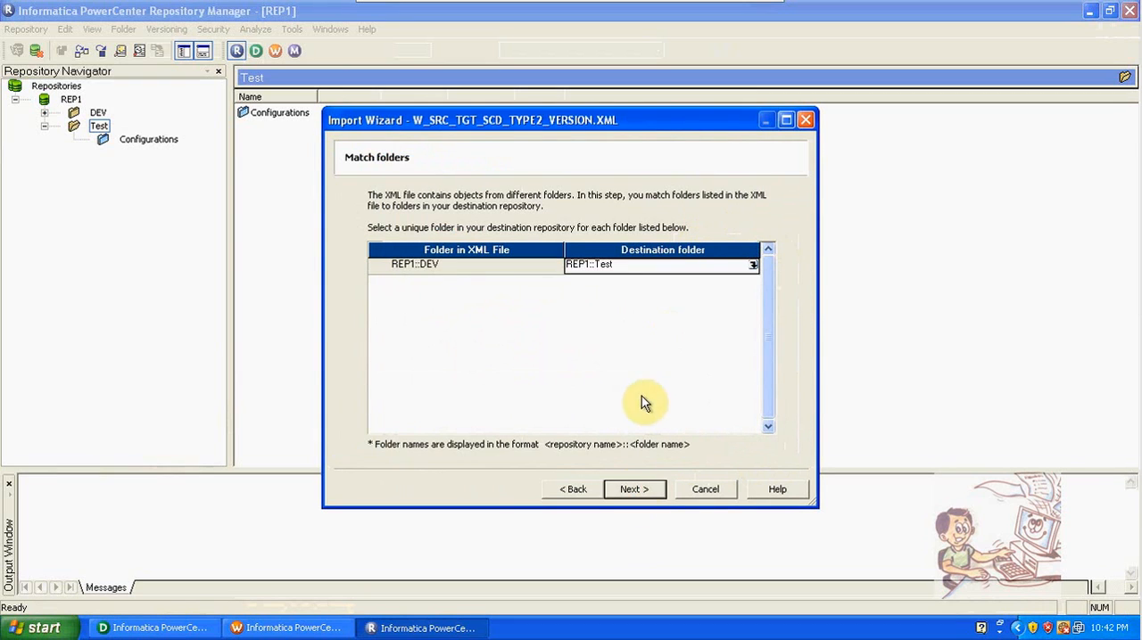
left_click(638, 493)
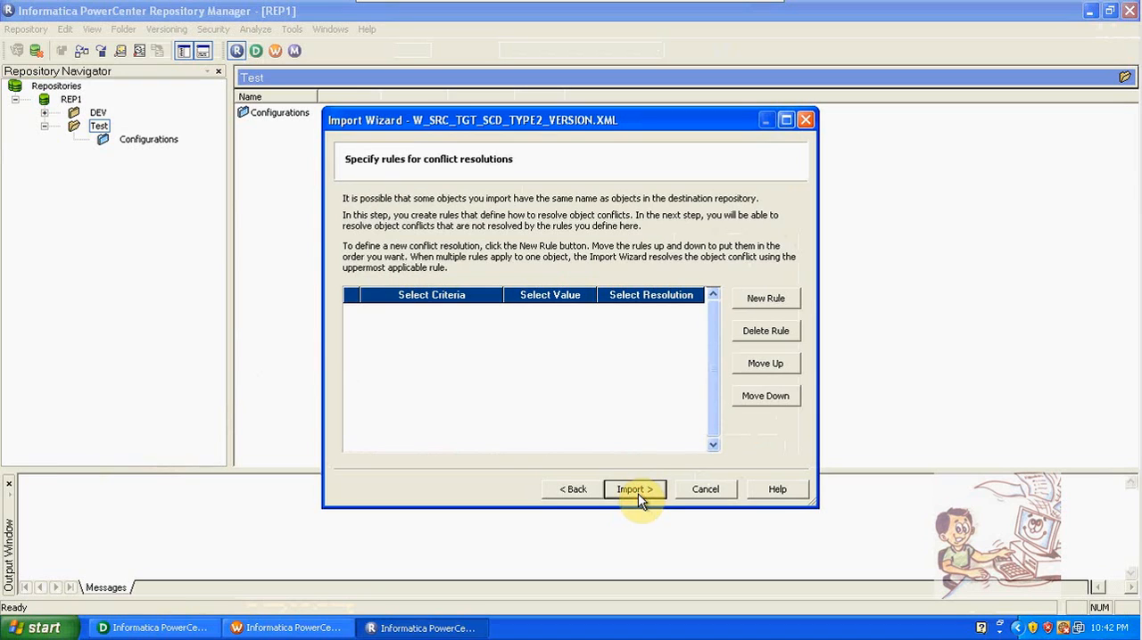
Step: Run the import without conflict rules, resolve the default_session_config conflict with Reuse, and proceed to the resolution summary
left_click(638, 494)
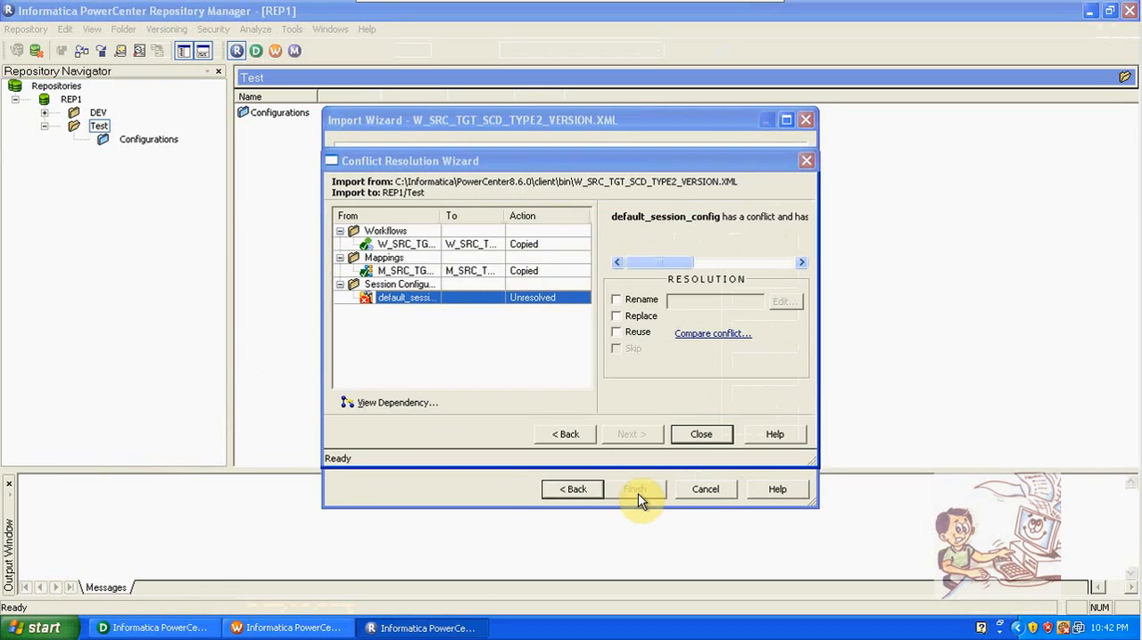
left_click(527, 246)
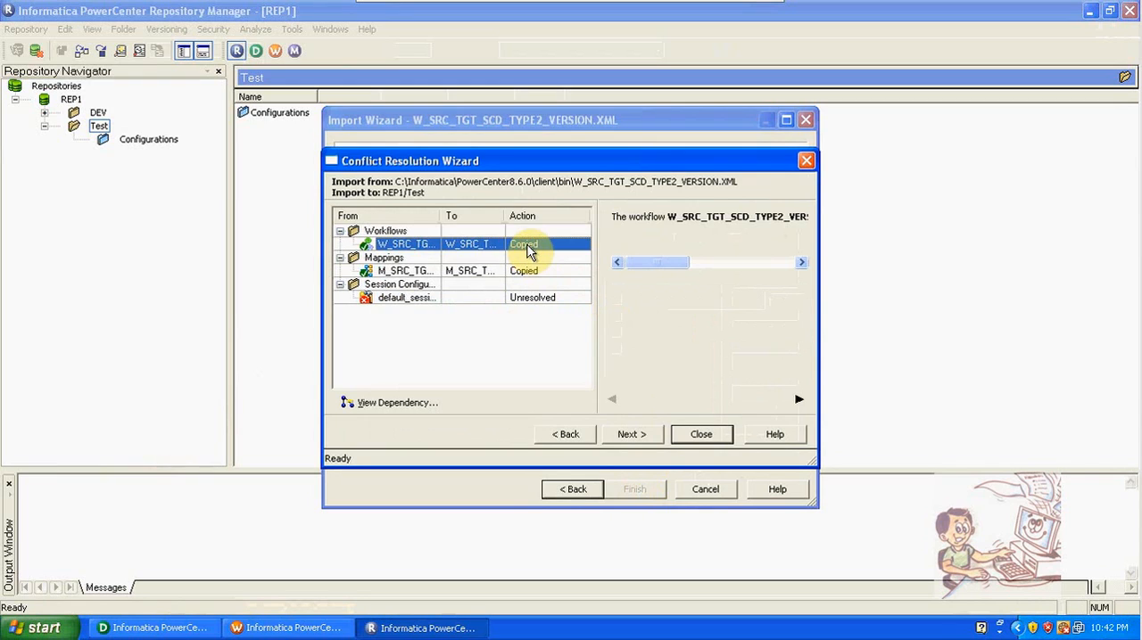
left_click(526, 300)
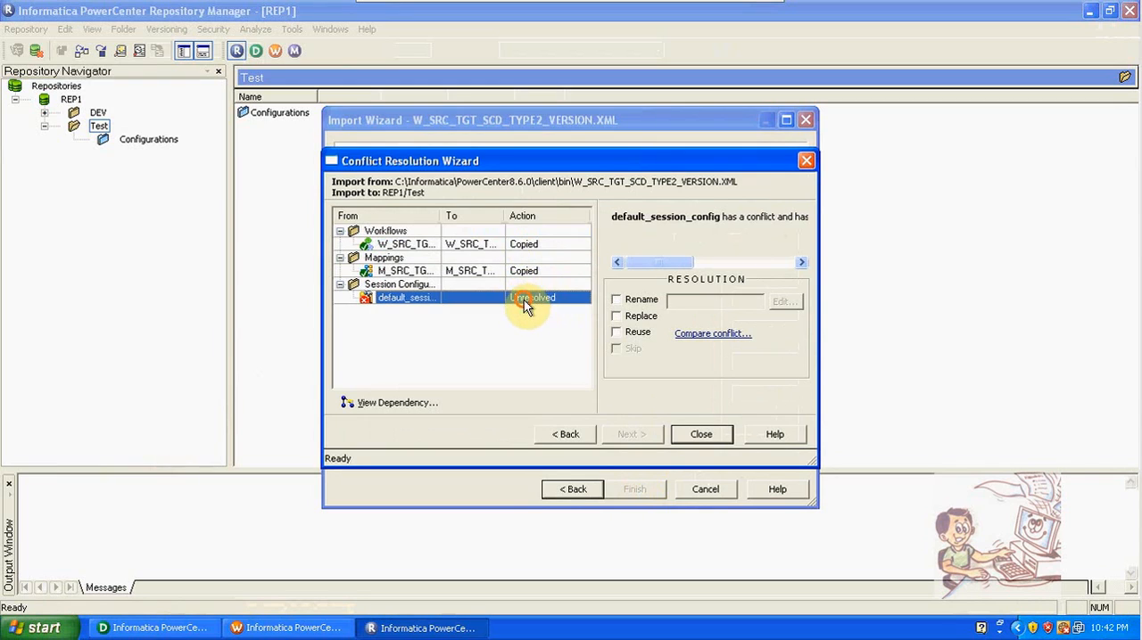
left_click(617, 333)
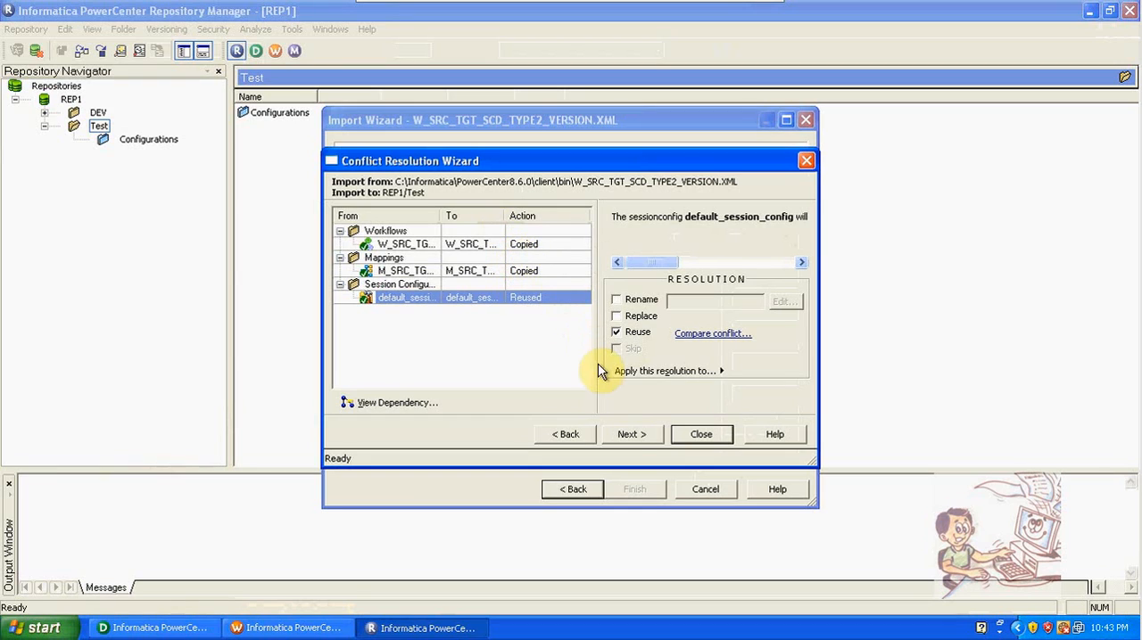
left_click(629, 434)
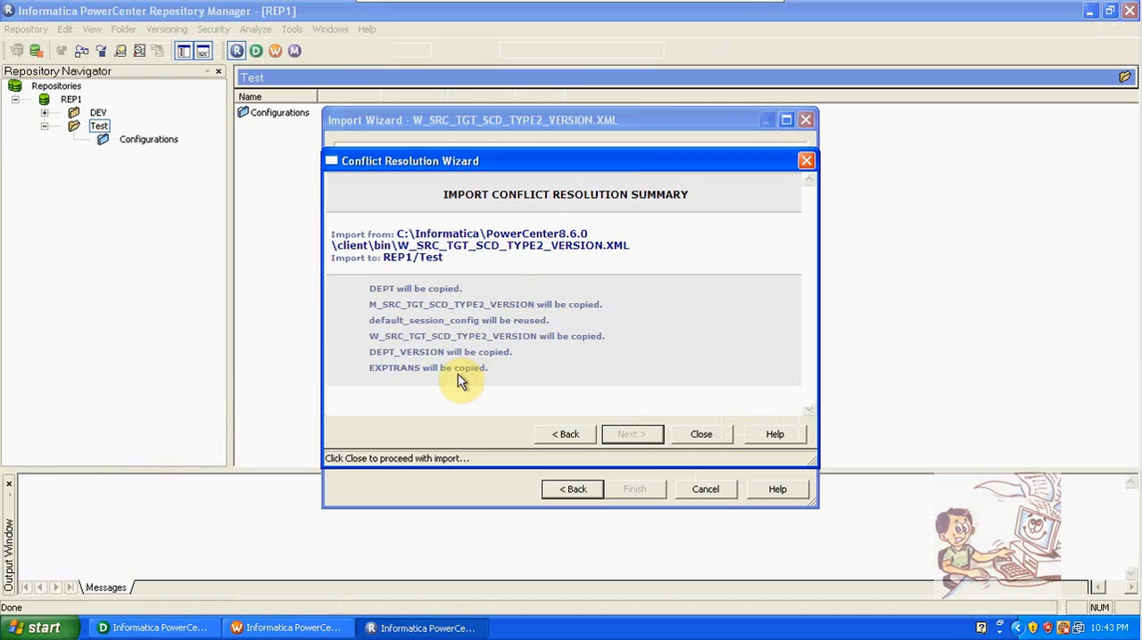
Step: Close the conflict resolution summary to run the import, review the import output log from start to end, and finish the wizard
left_click(701, 435)
left_click(651, 489)
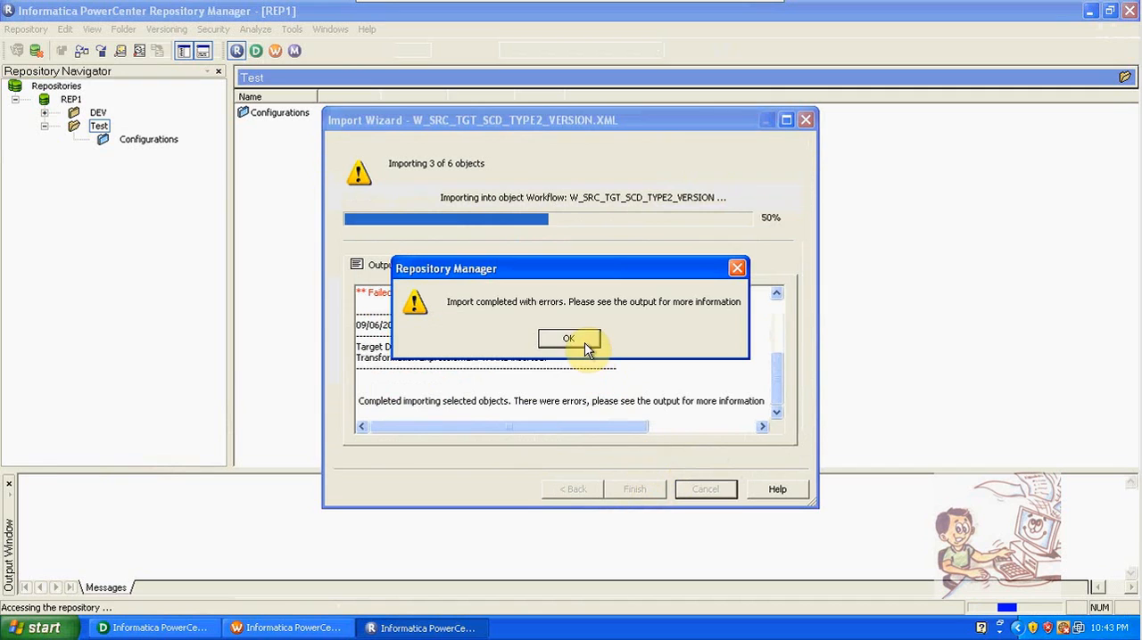
left_click(582, 340)
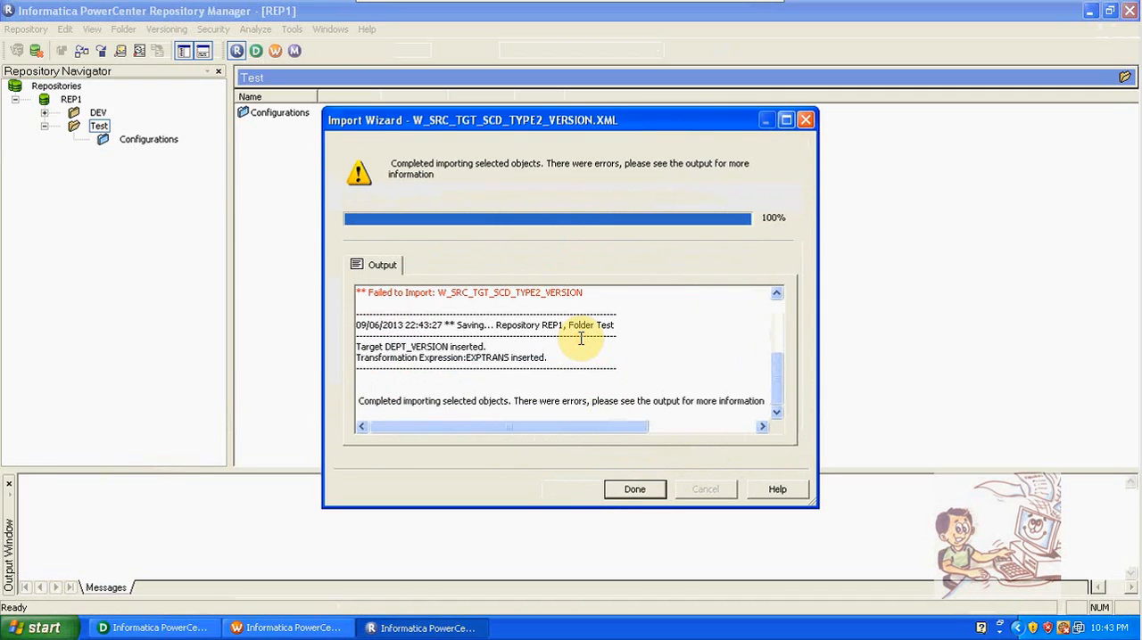
left_click_drag(775, 376, 774, 298)
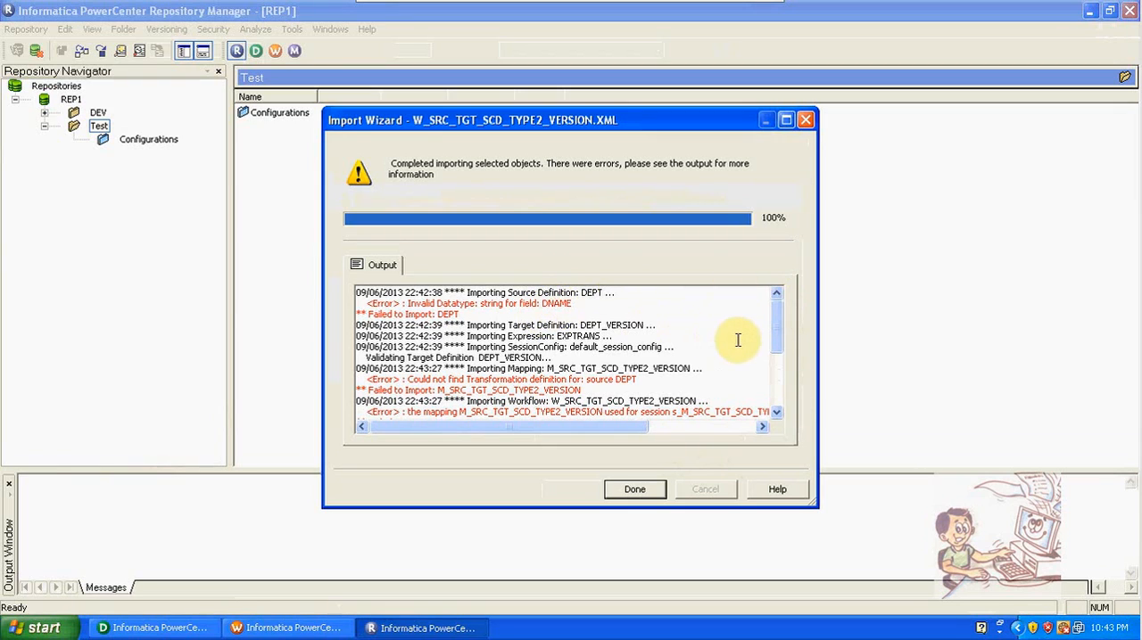
left_click_drag(780, 344, 785, 416)
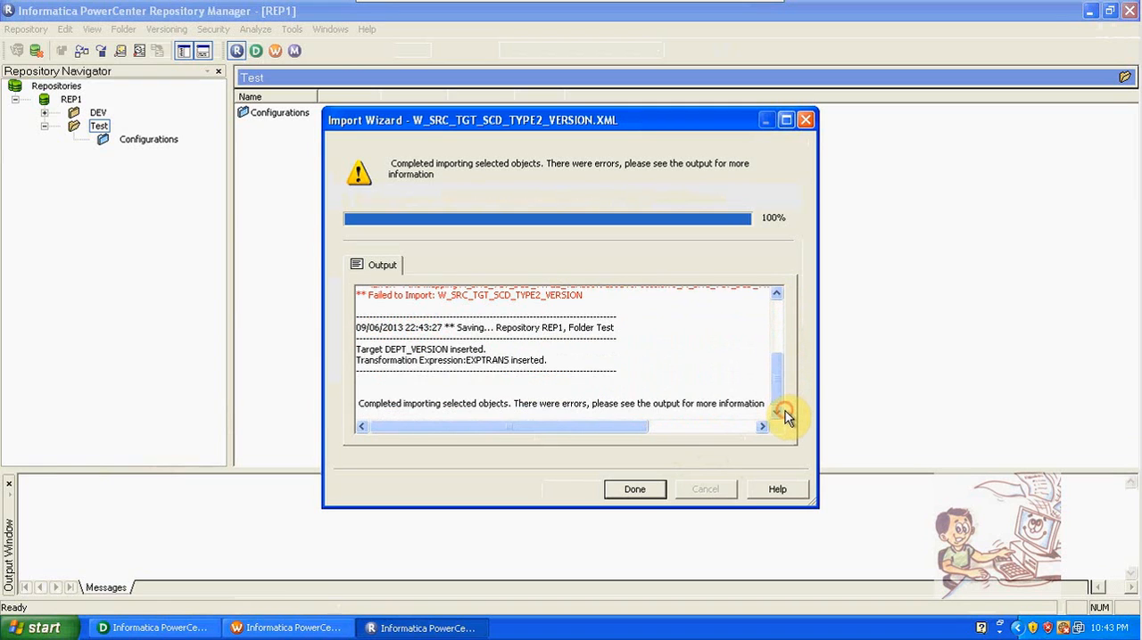
left_click(632, 490)
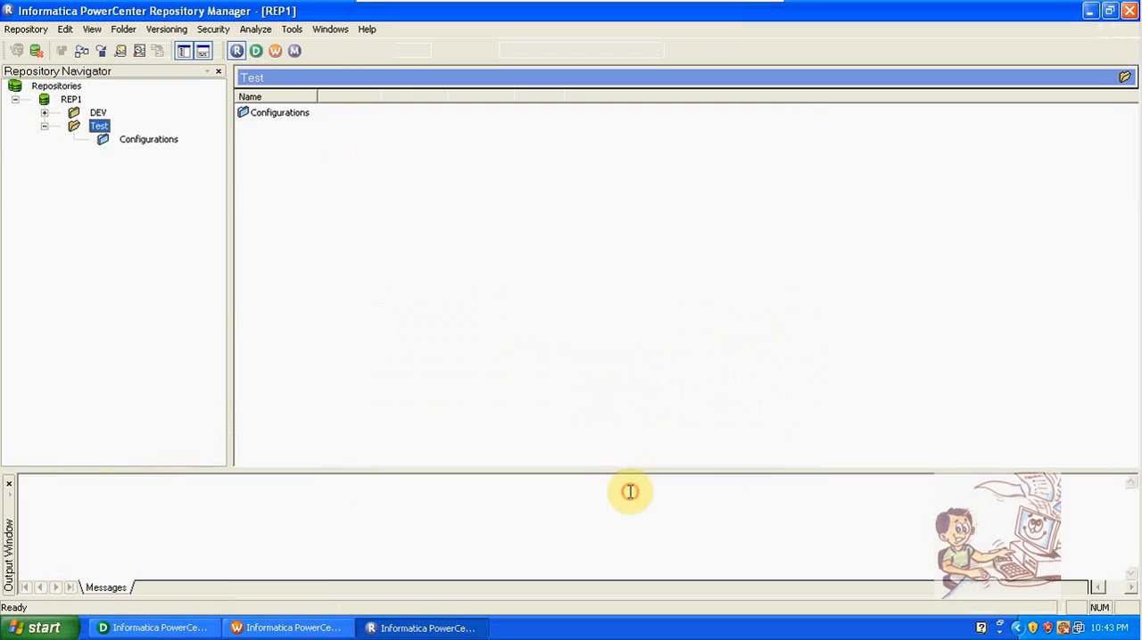
Step: Refresh the Test folder and examine its imported EXPTRANS transformation ports and DEPT_VERSION target columns
right_click(103, 128)
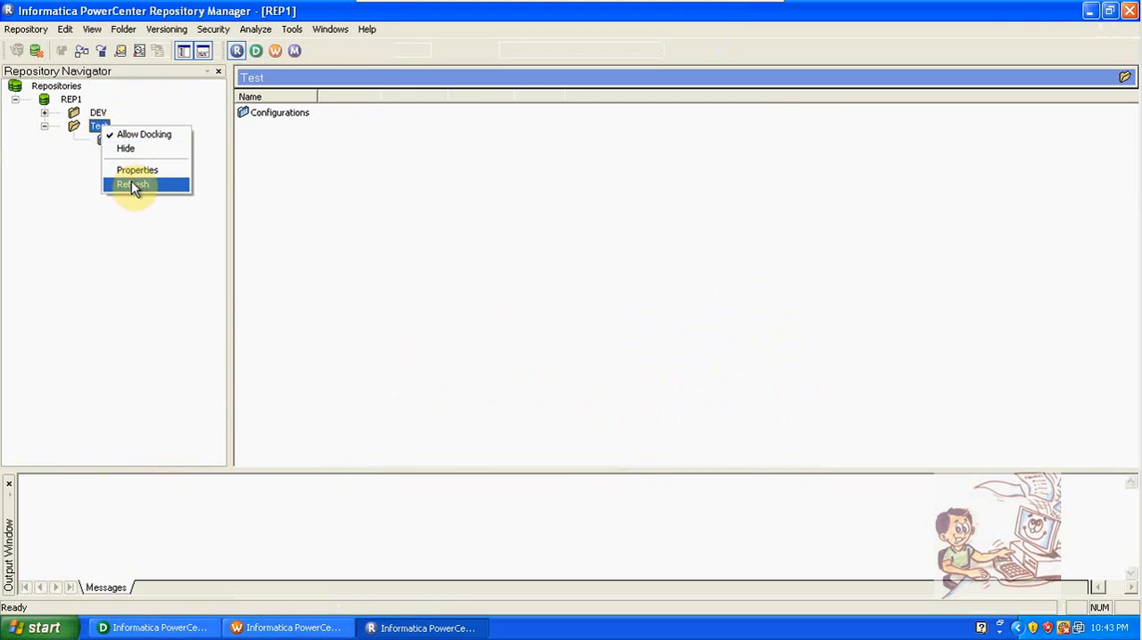
left_click(131, 185)
left_click(73, 140)
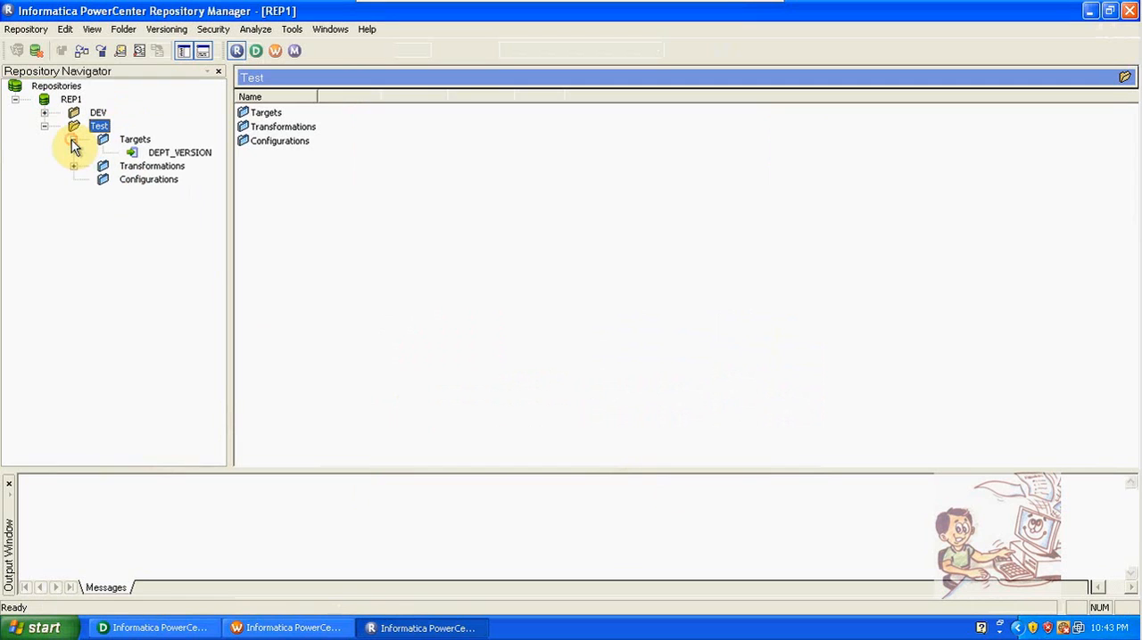
left_click(74, 167)
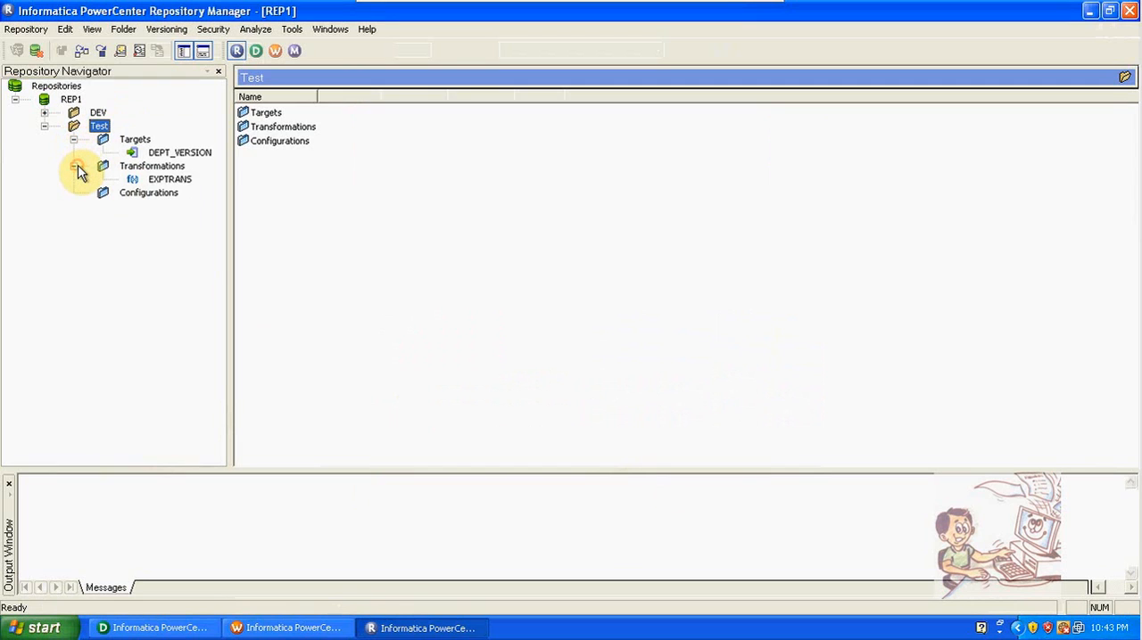
left_click(158, 182)
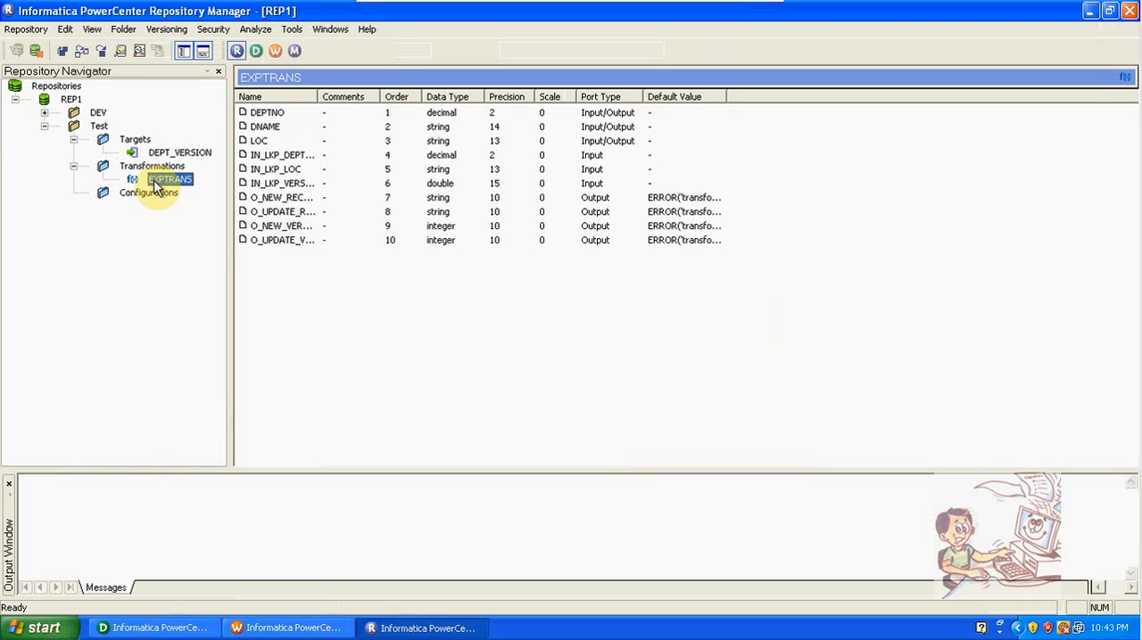
left_click_drag(317, 96, 364, 100)
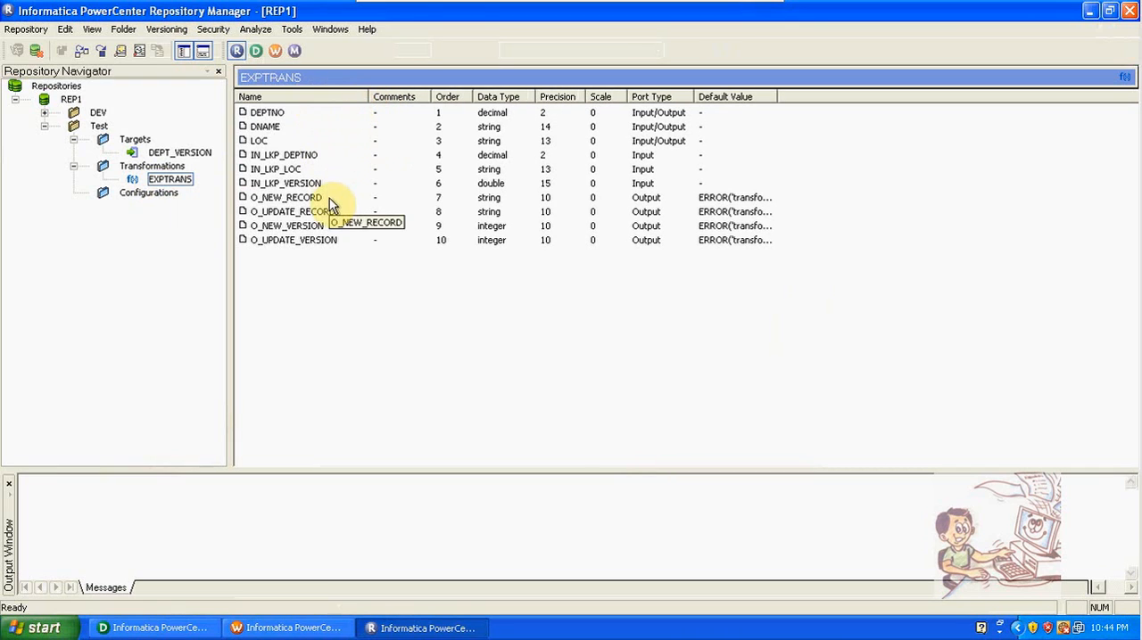
left_click(166, 153)
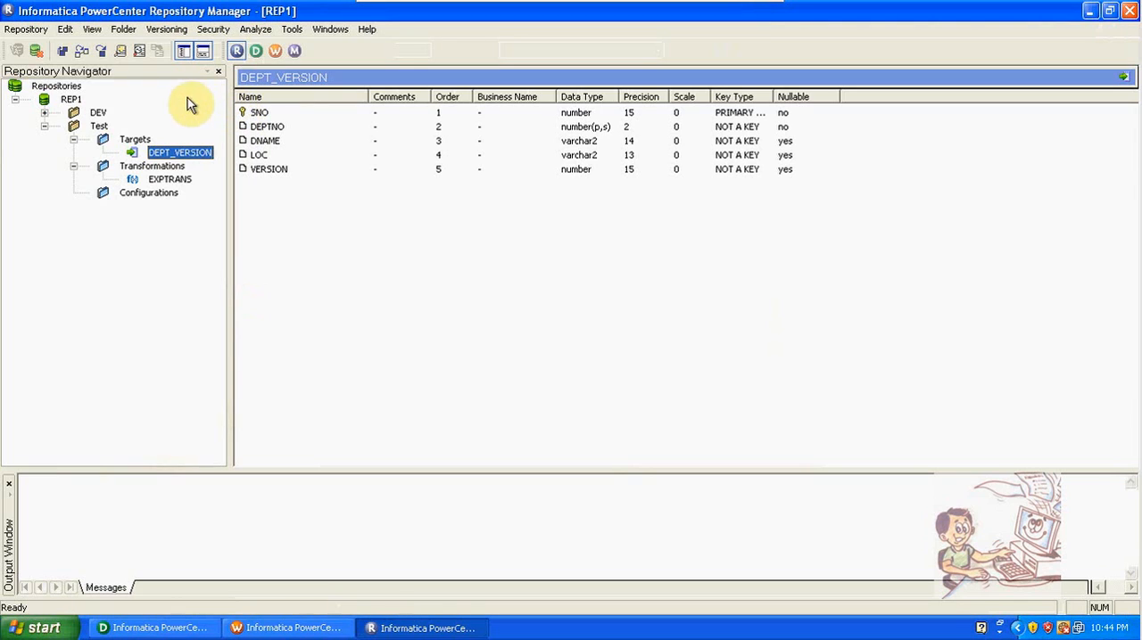
Step: Edit the Test folder's properties and add the admin user to its permissions list
left_click(123, 28)
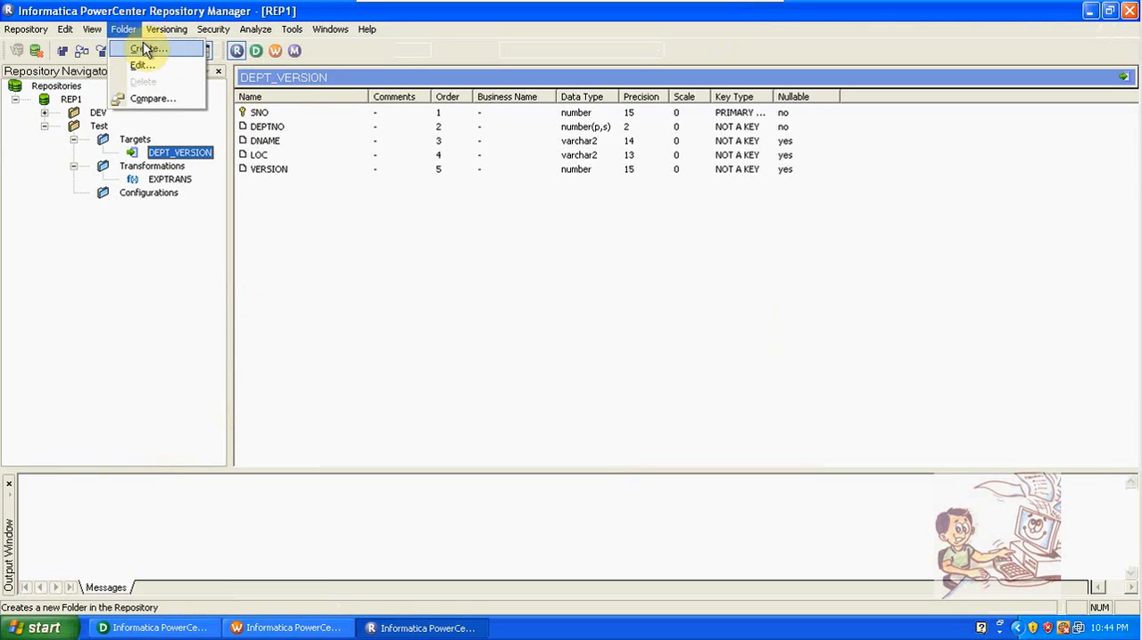
left_click(100, 129)
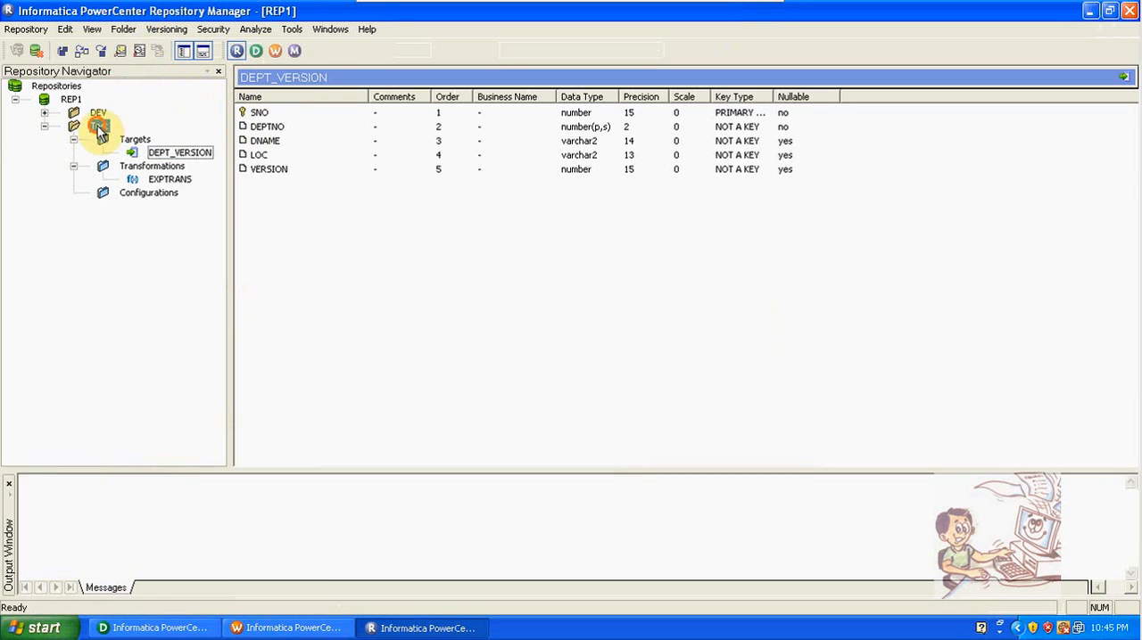
left_click(123, 28)
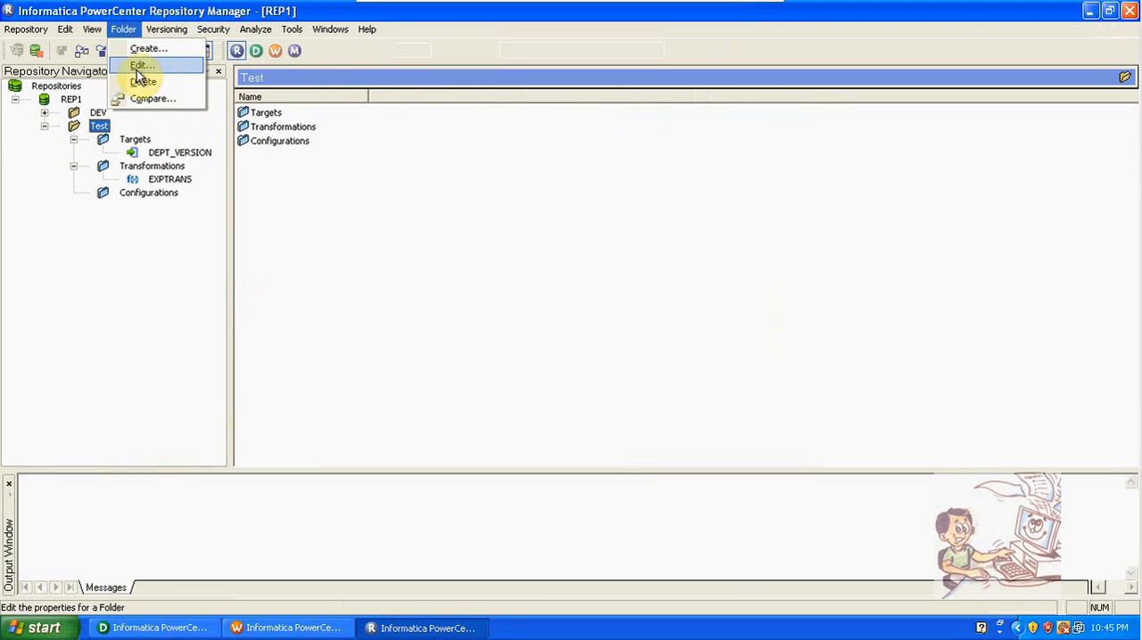
left_click(136, 69)
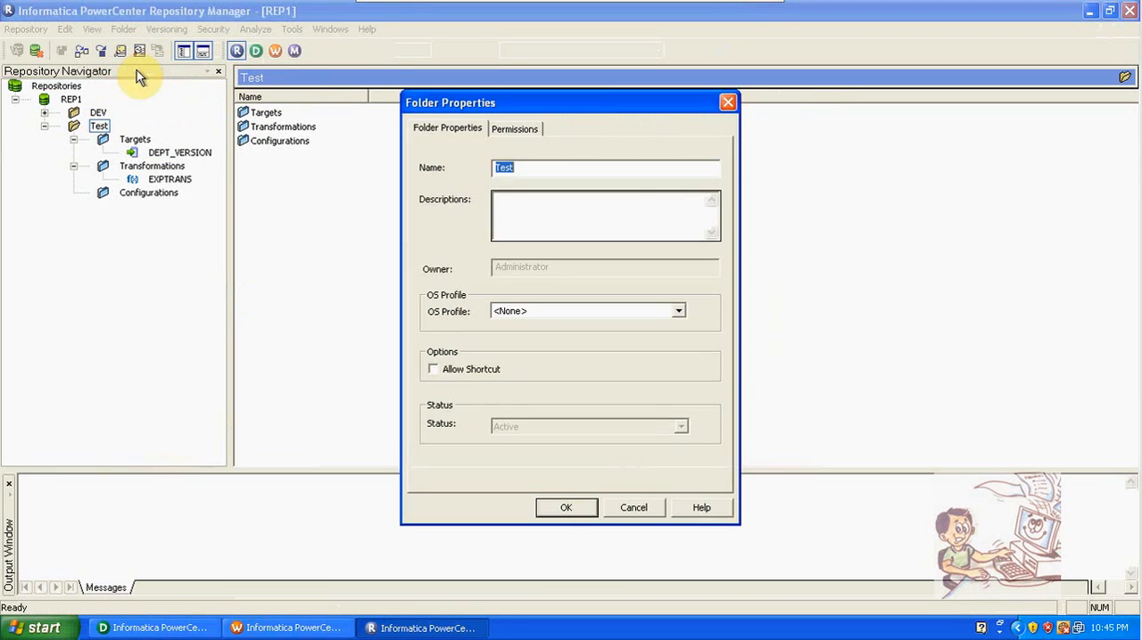
left_click(522, 135)
left_click(675, 233)
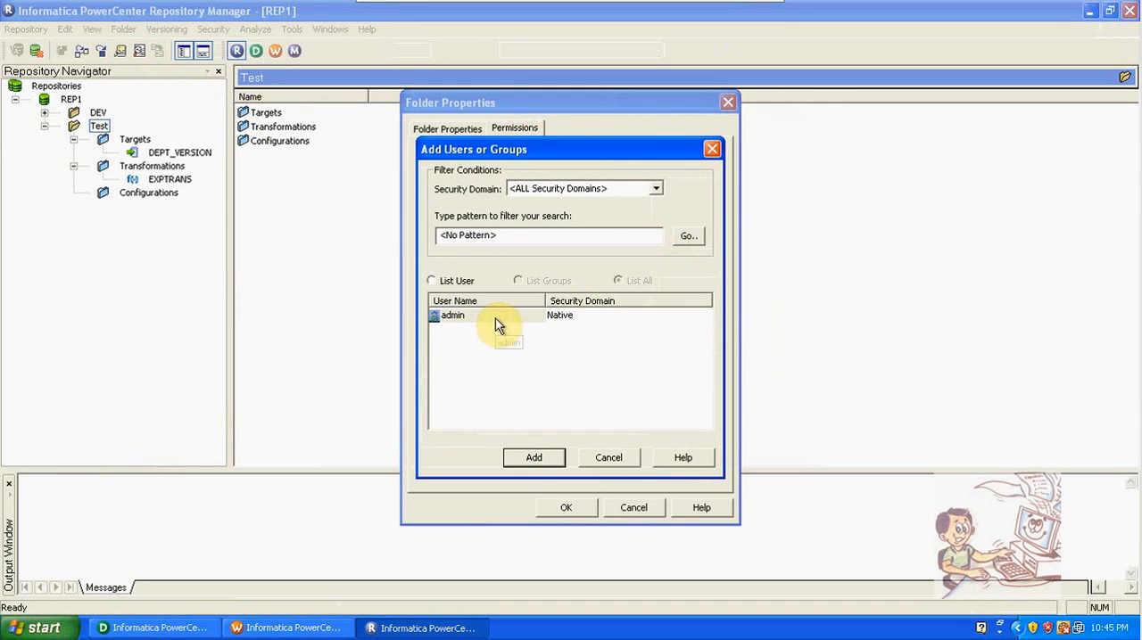
left_click(589, 459)
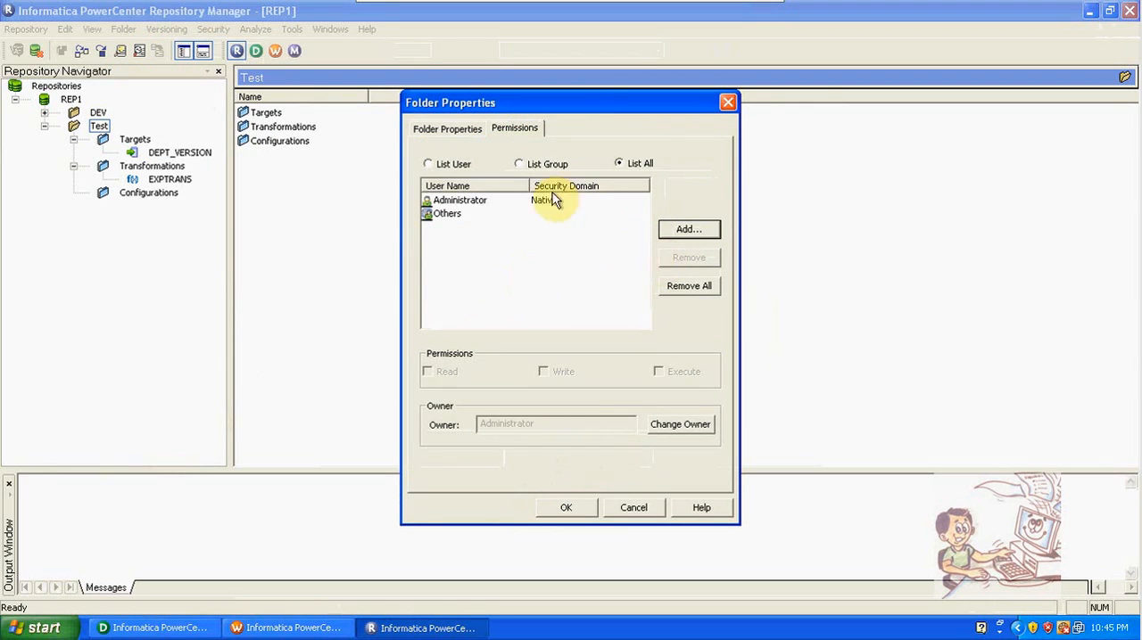
left_click(684, 229)
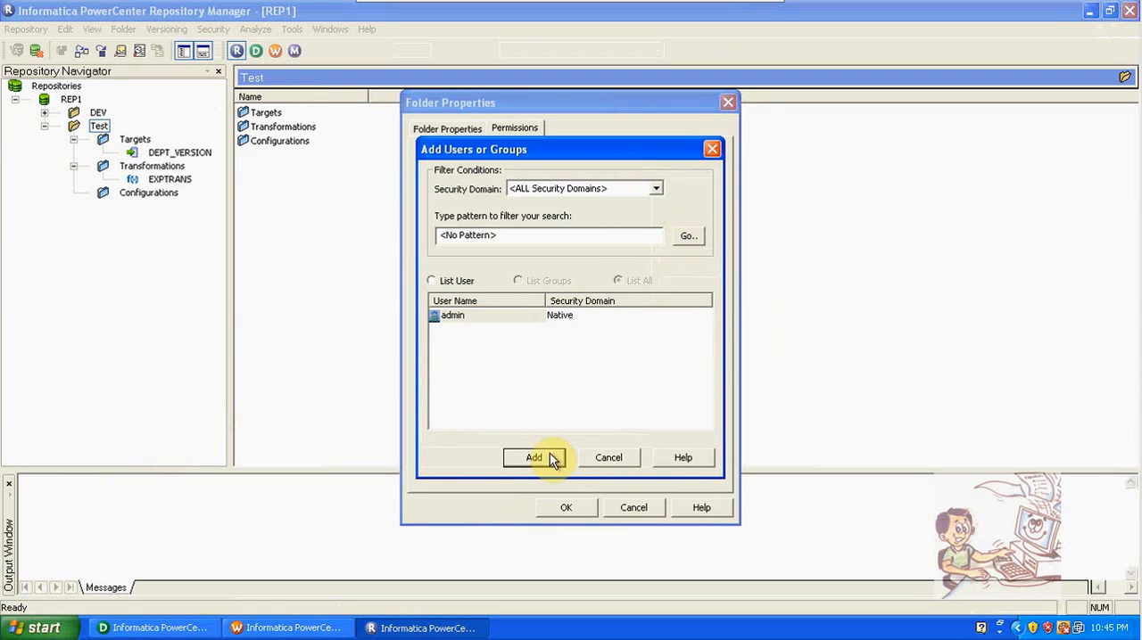
left_click(550, 460)
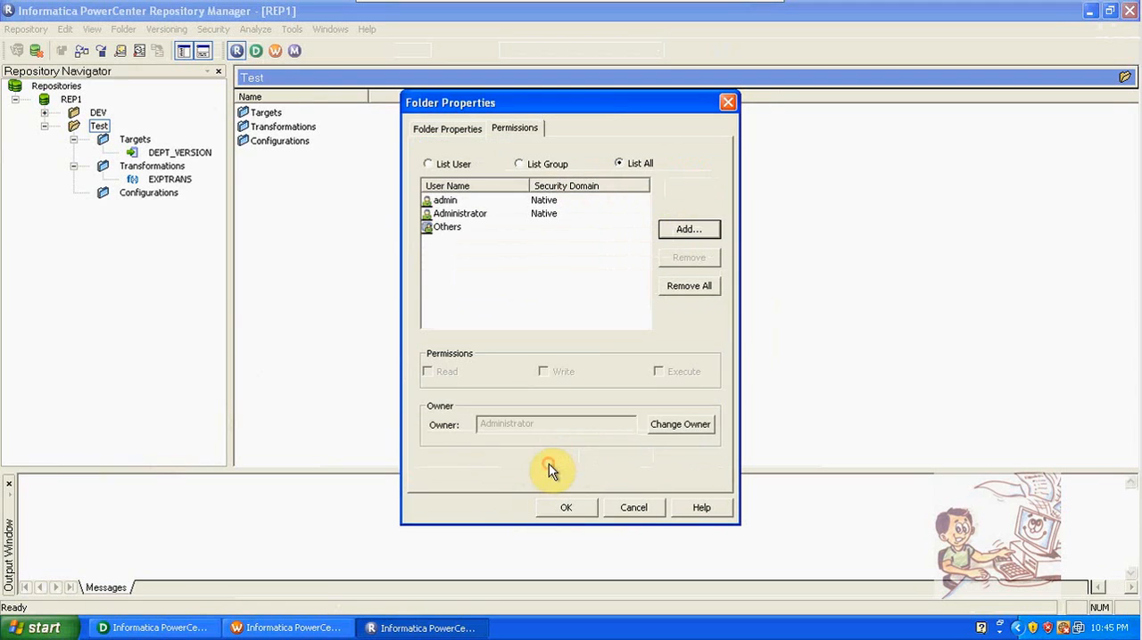
Step: Switch the admin user's Write and Execute permissions on and back off, leaving only Read, and save the Test folder properties
left_click(450, 200)
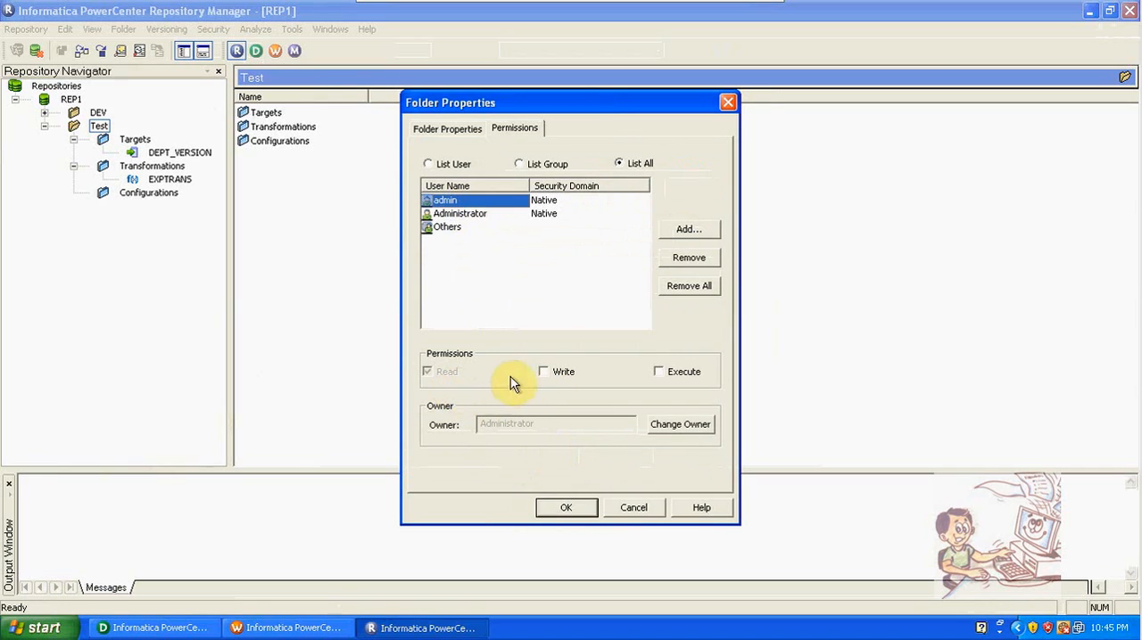
left_click(545, 374)
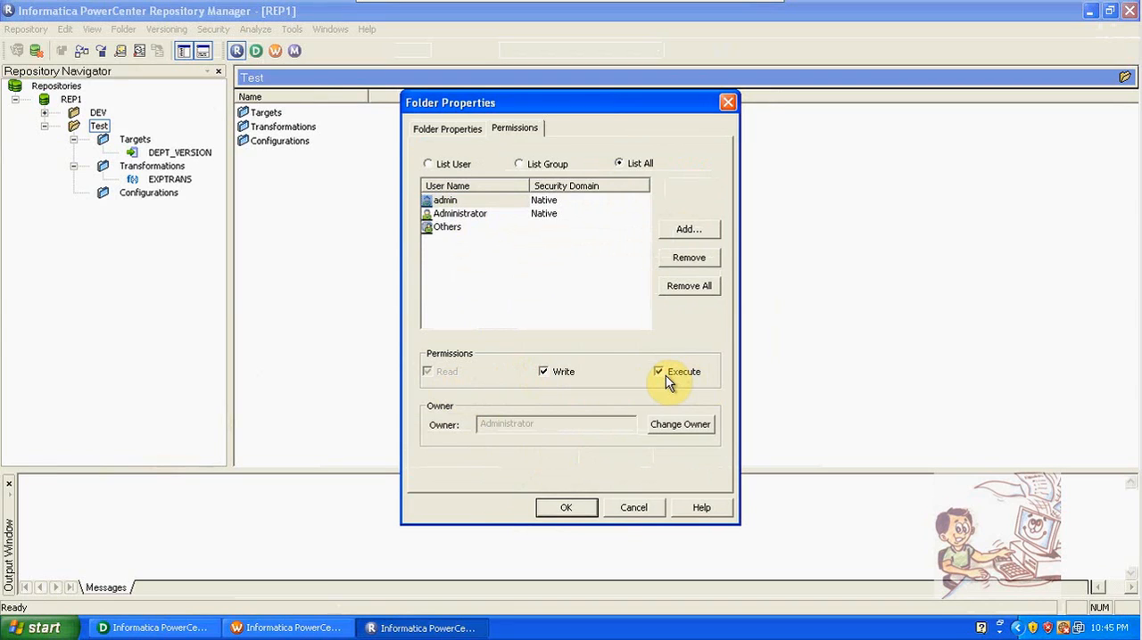
left_click(543, 373)
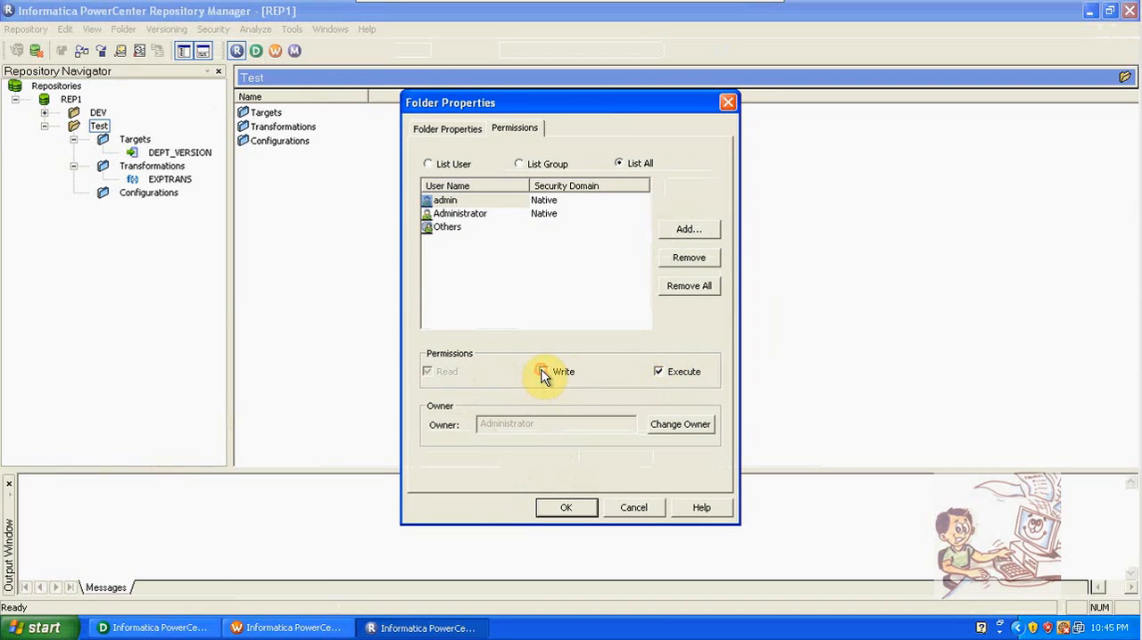
left_click(657, 372)
left_click(581, 511)
left_click(581, 338)
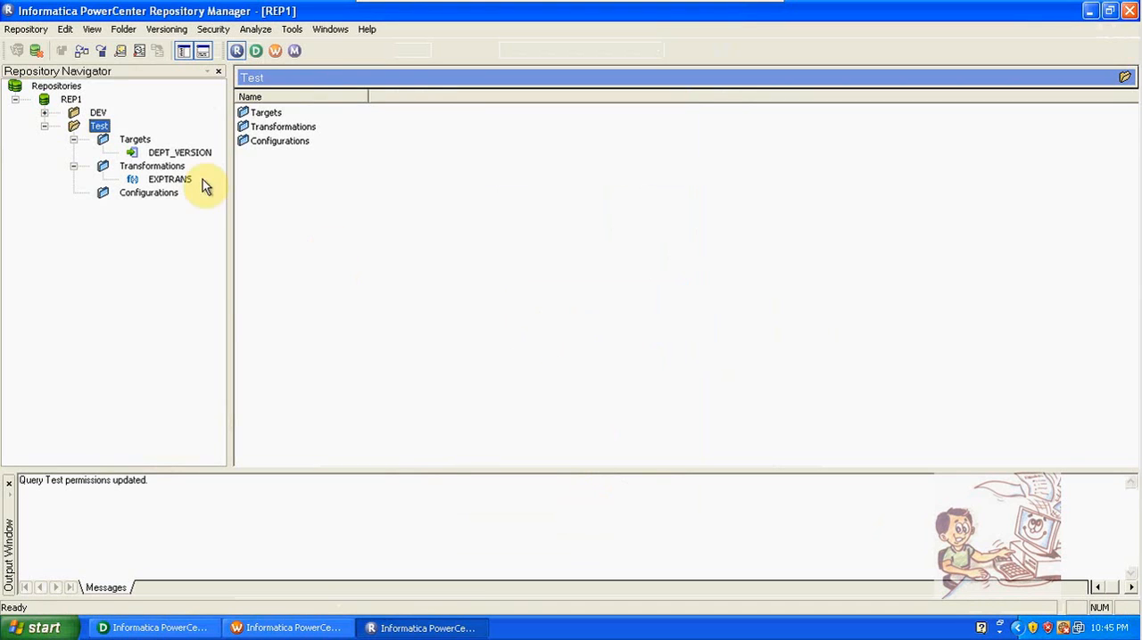
Step: Disconnect from the REP1 repository
right_click(98, 130)
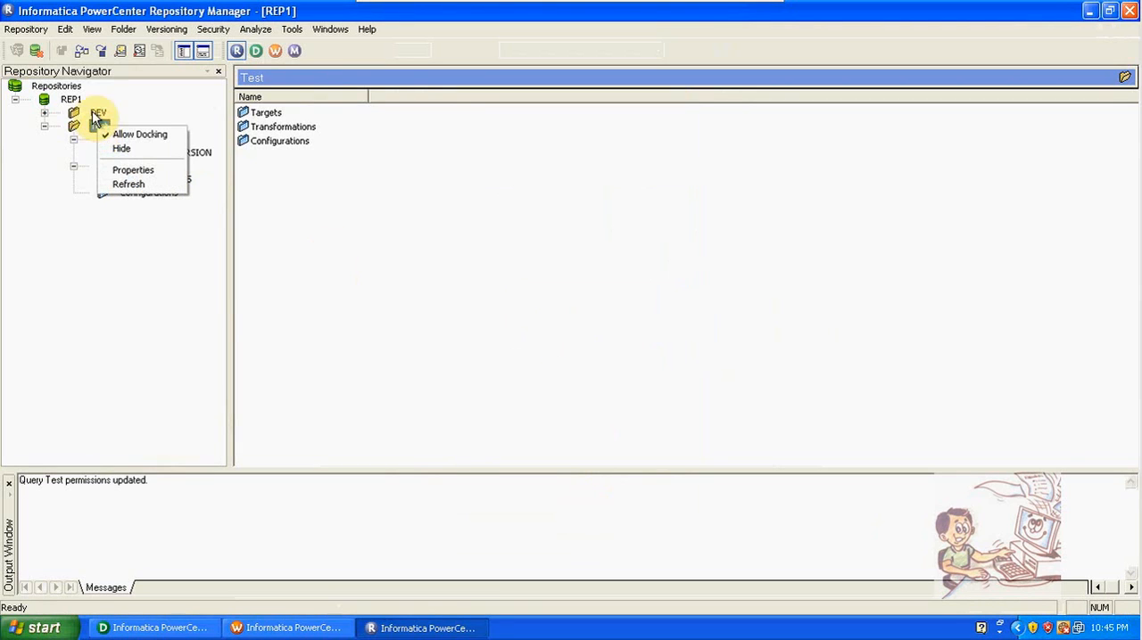
right_click(81, 103)
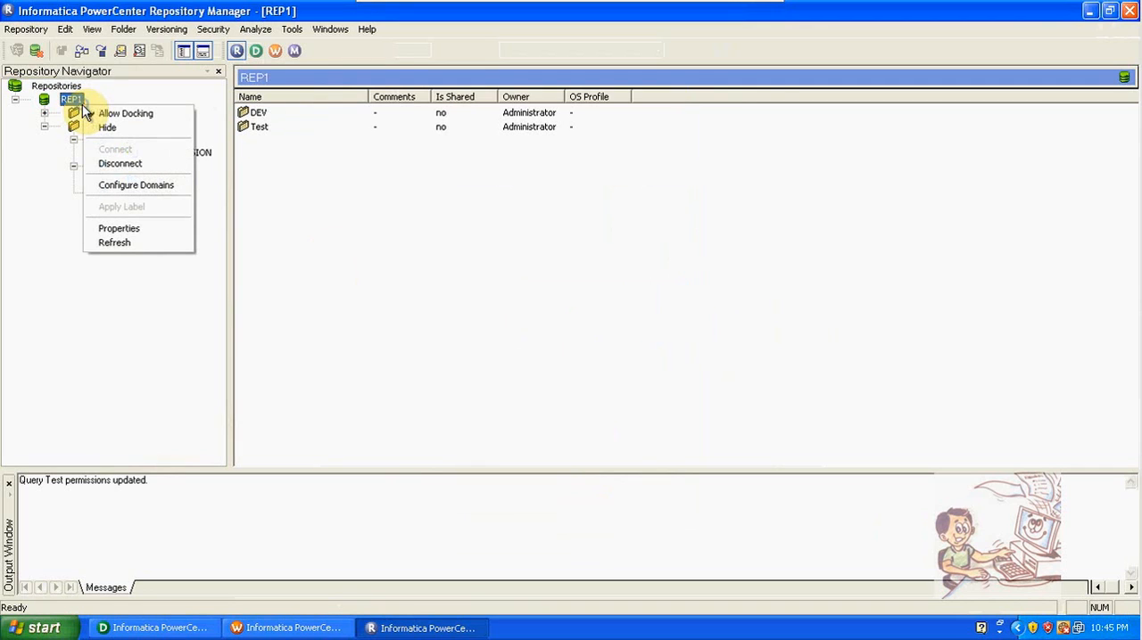
left_click(116, 165)
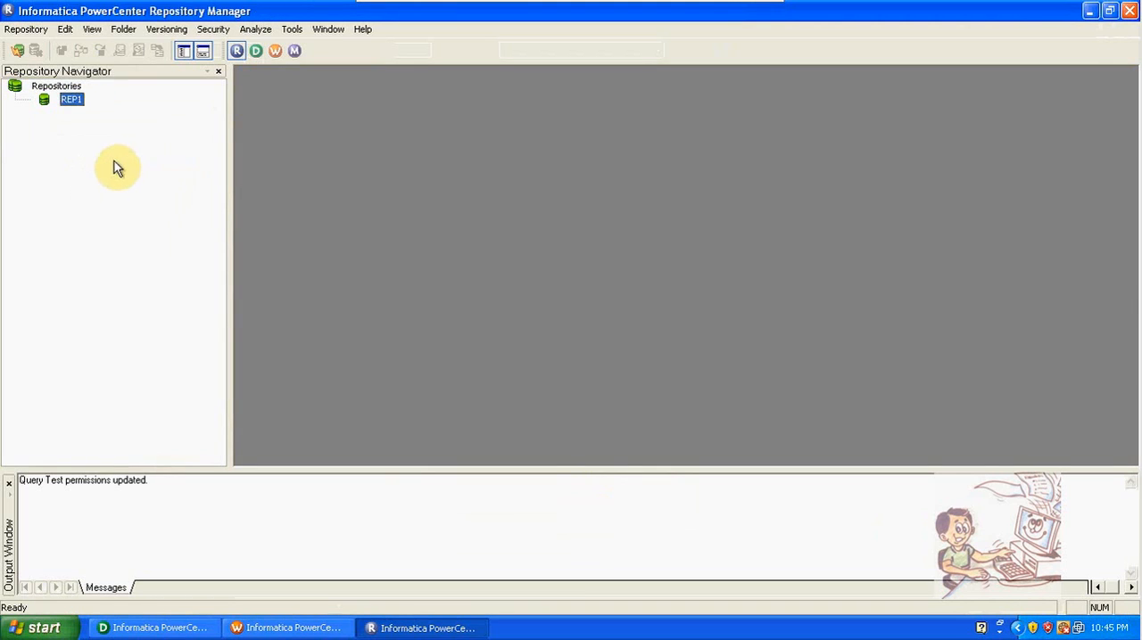
Step: Try to connect to REP1 with the username Admin and the account password, and dismiss the resulting dialogs
double_click(75, 104)
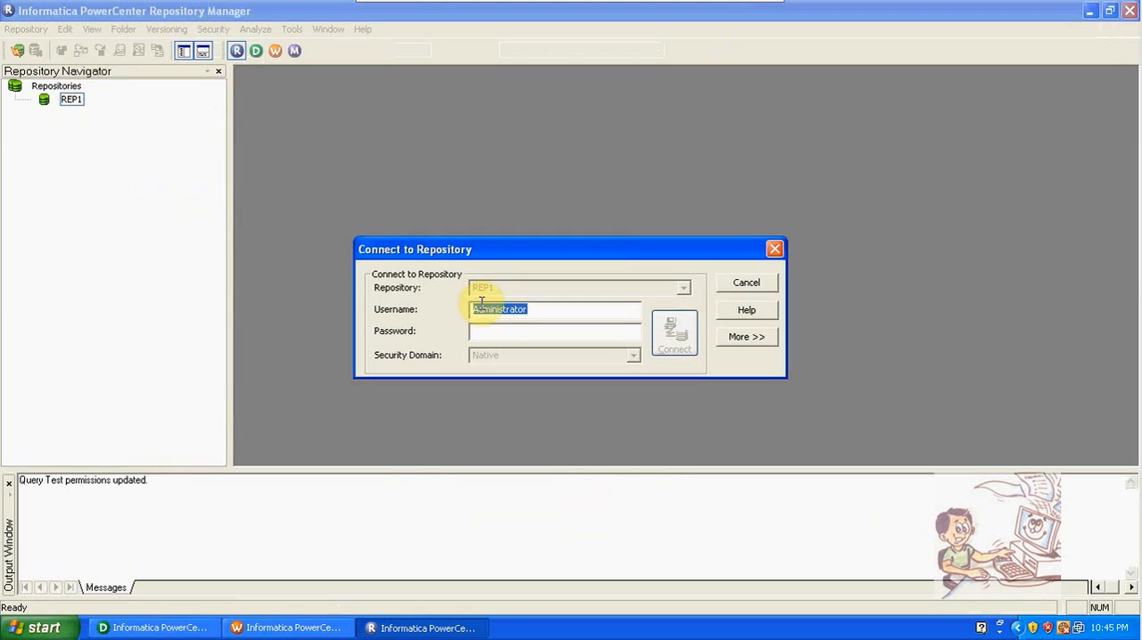
left_click(486, 330)
type("***")
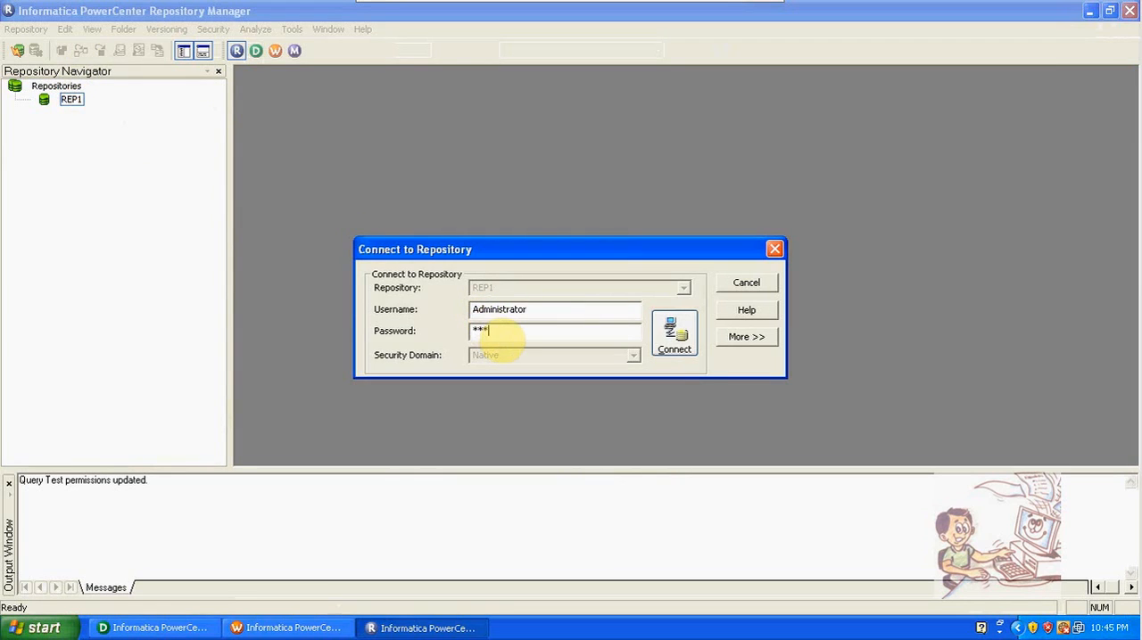
key("BackSpace")
key("BackSpace")
left_click(566, 316)
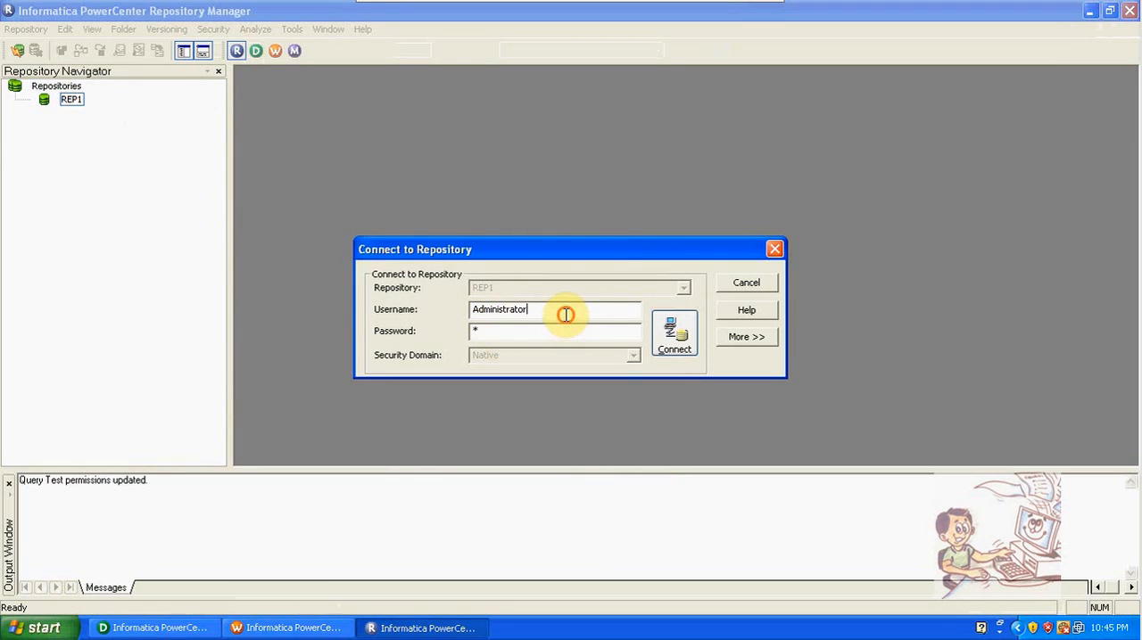
key("BackSpace")
key("BackSpace")
key("BackSpace")
key("BackSpace")
key("BackSpace")
key("BackSpace")
key("BackSpace")
key("BackSpace")
key("Tab")
type("*****")
key("Return")
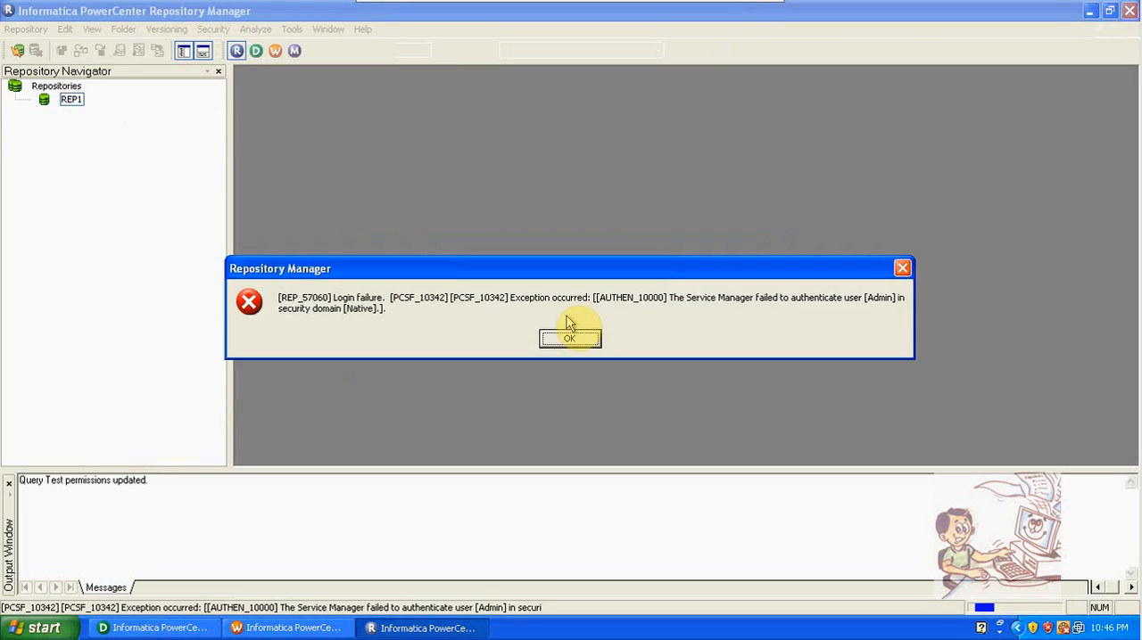
left_click(578, 339)
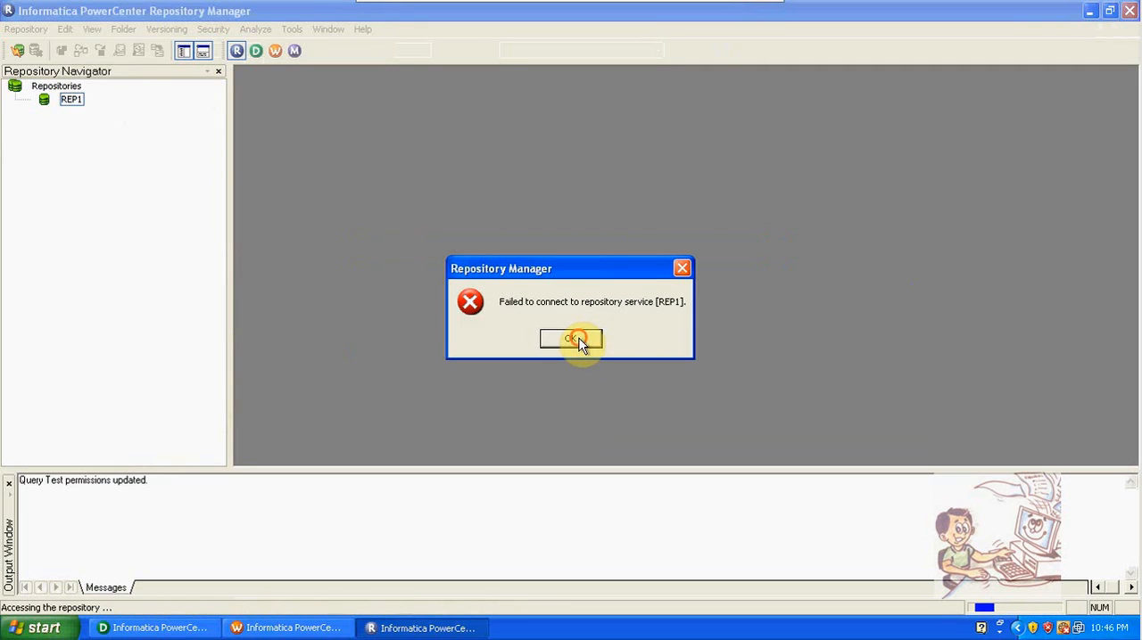
left_click(578, 339)
Step: Retry the connection to REP1 as Admin with the account password, and dismiss the resulting dialogs
left_click(71, 100)
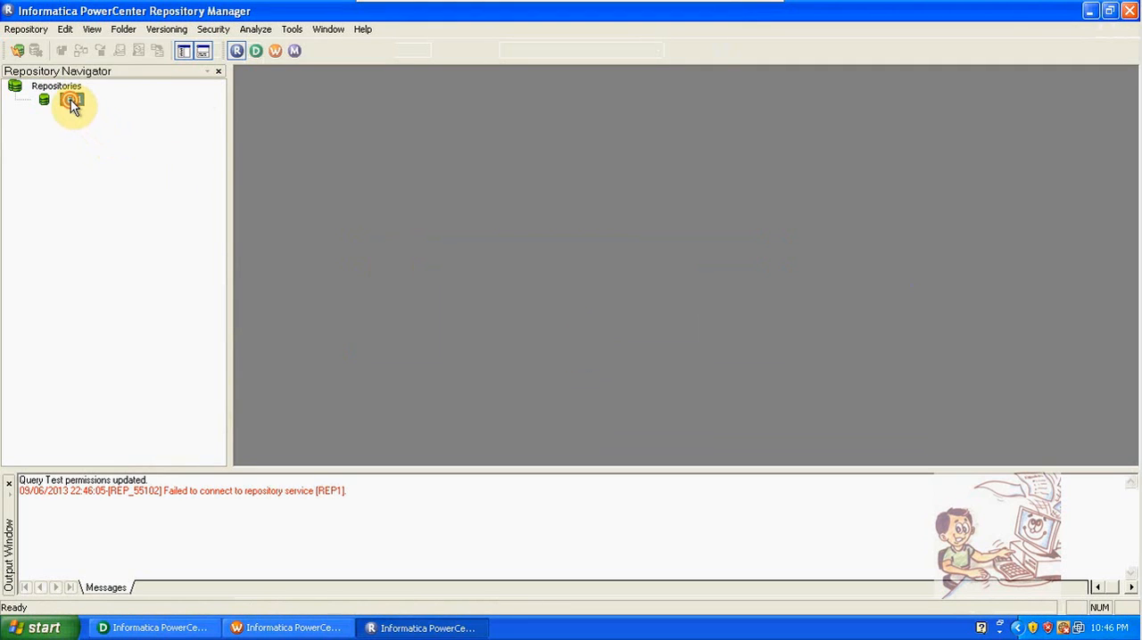
double_click(70, 100)
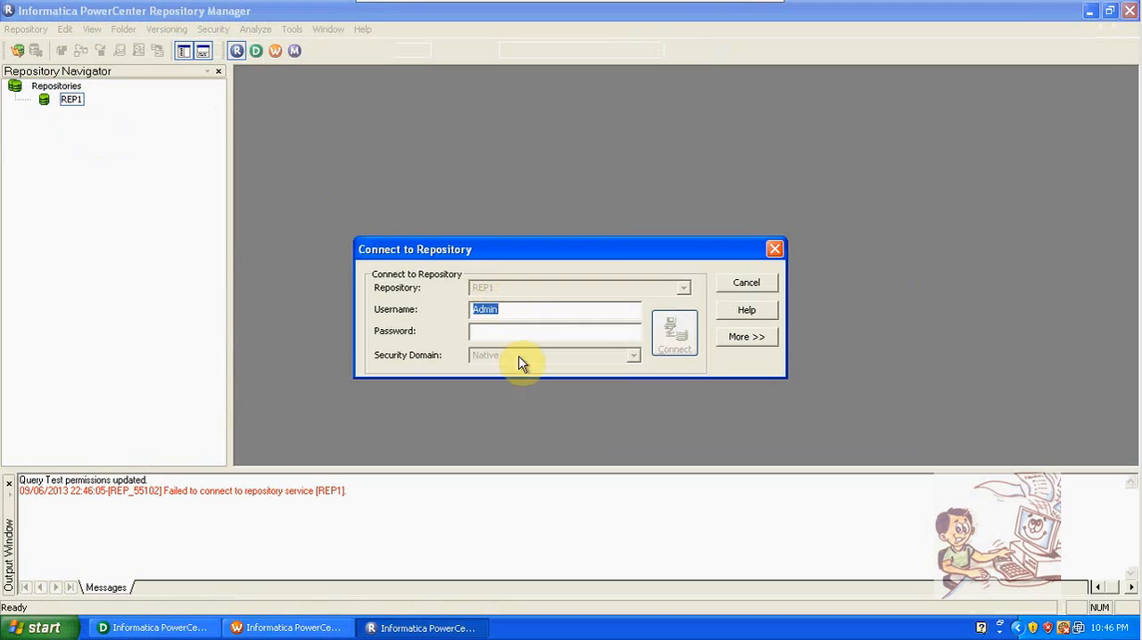
left_click(512, 330)
type("****")
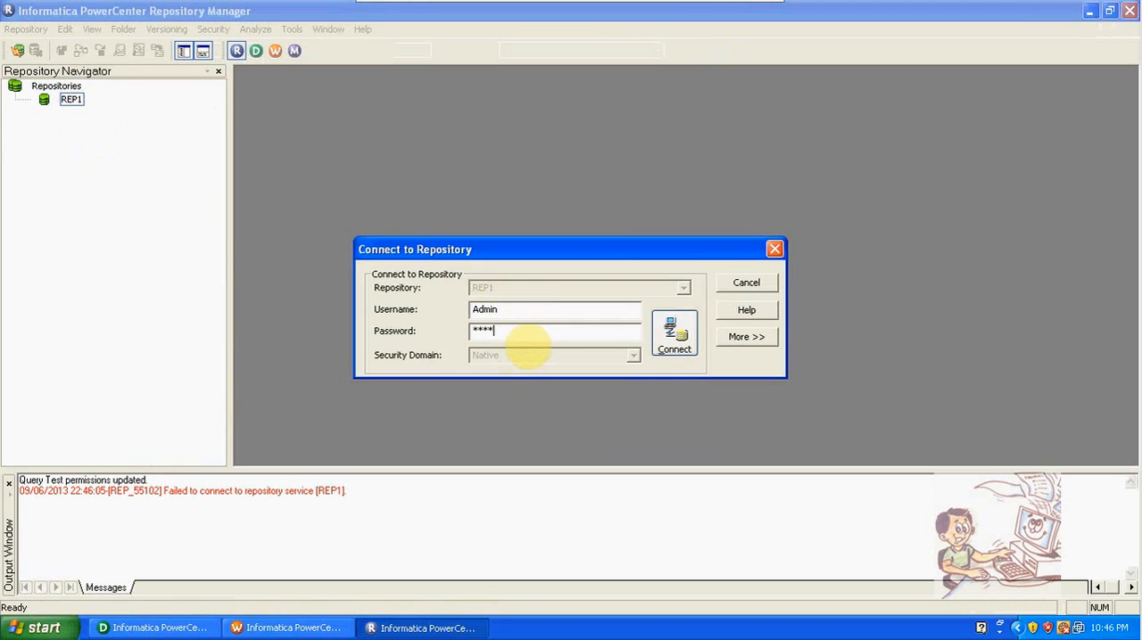
type("*")
key("Return")
key("Return")
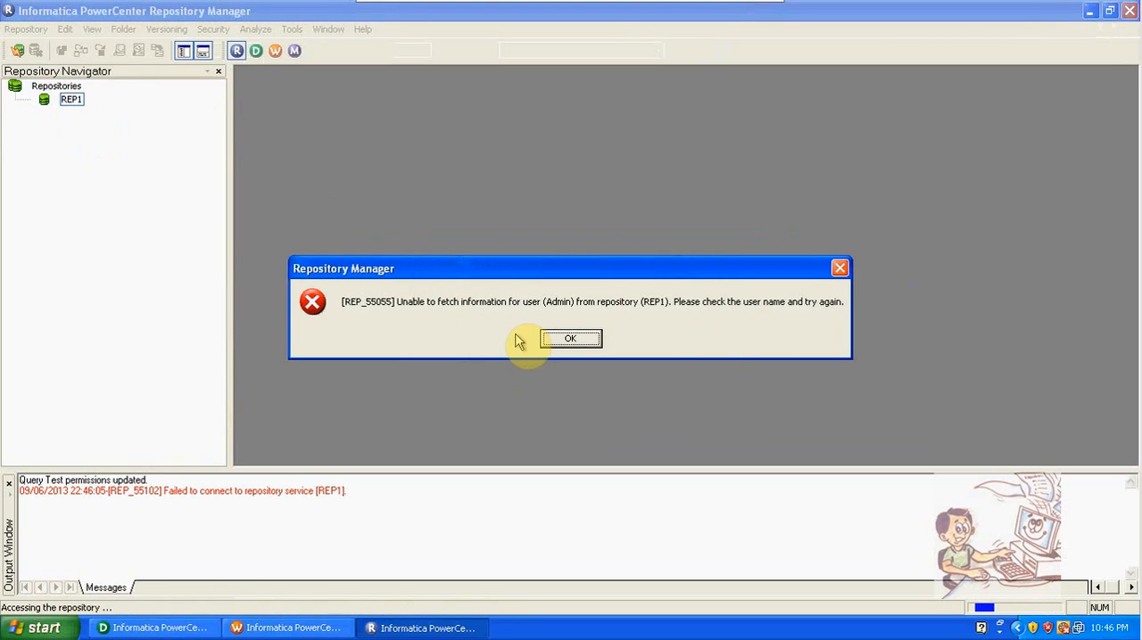
left_click(576, 339)
left_click(571, 339)
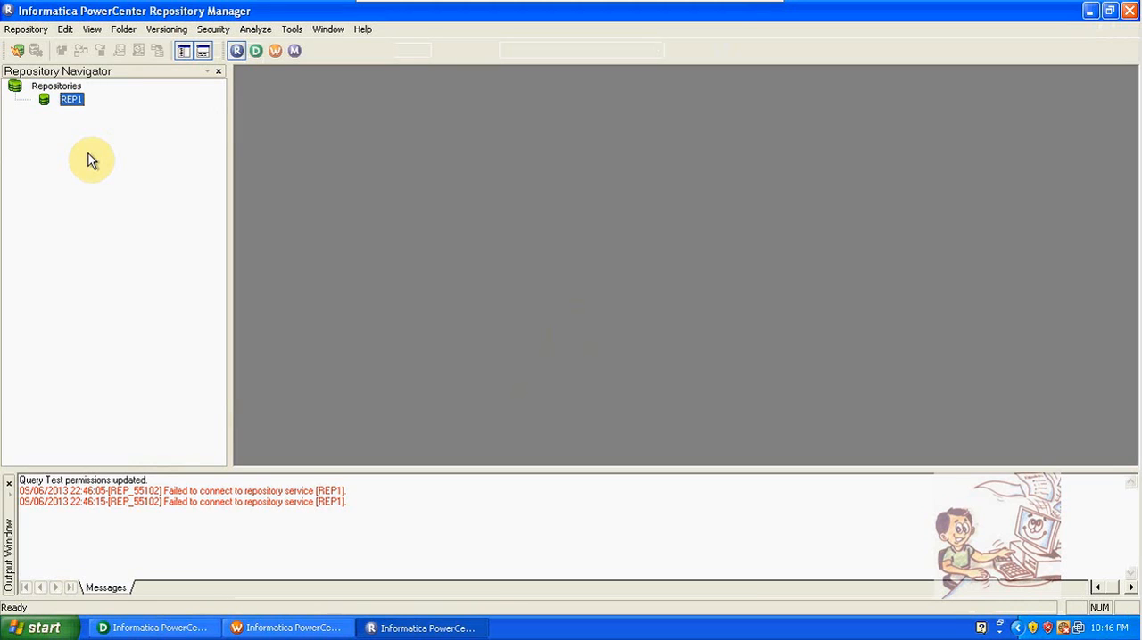
Step: Switch to PowerCenter Designer, and look through the versioning commands and the DEV folder's target definitions
left_click(180, 631)
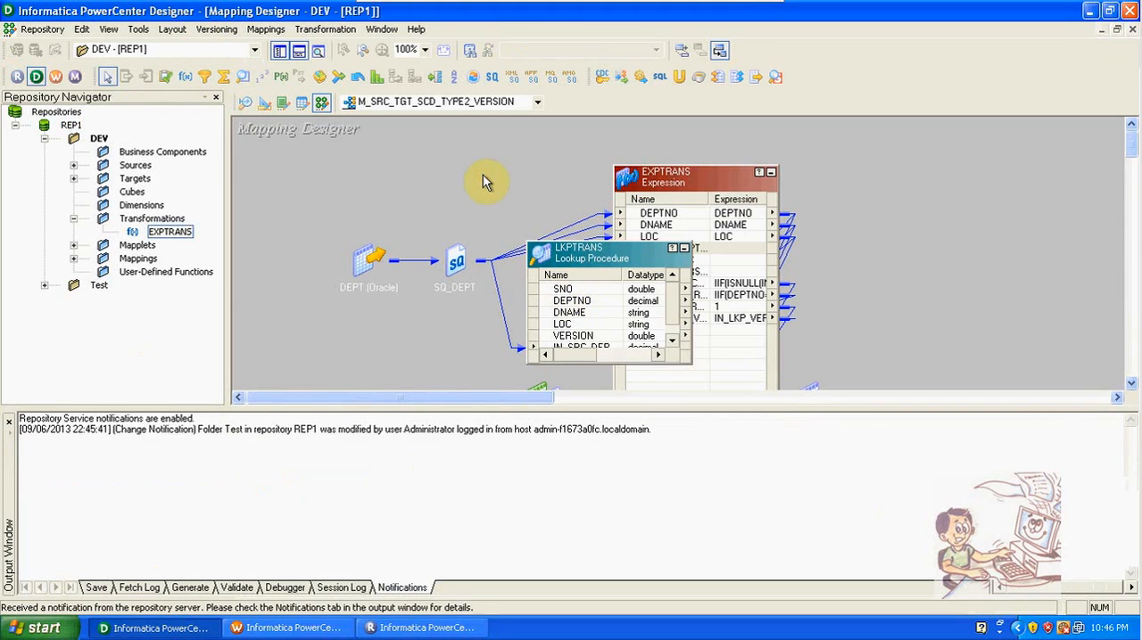
left_click(217, 31)
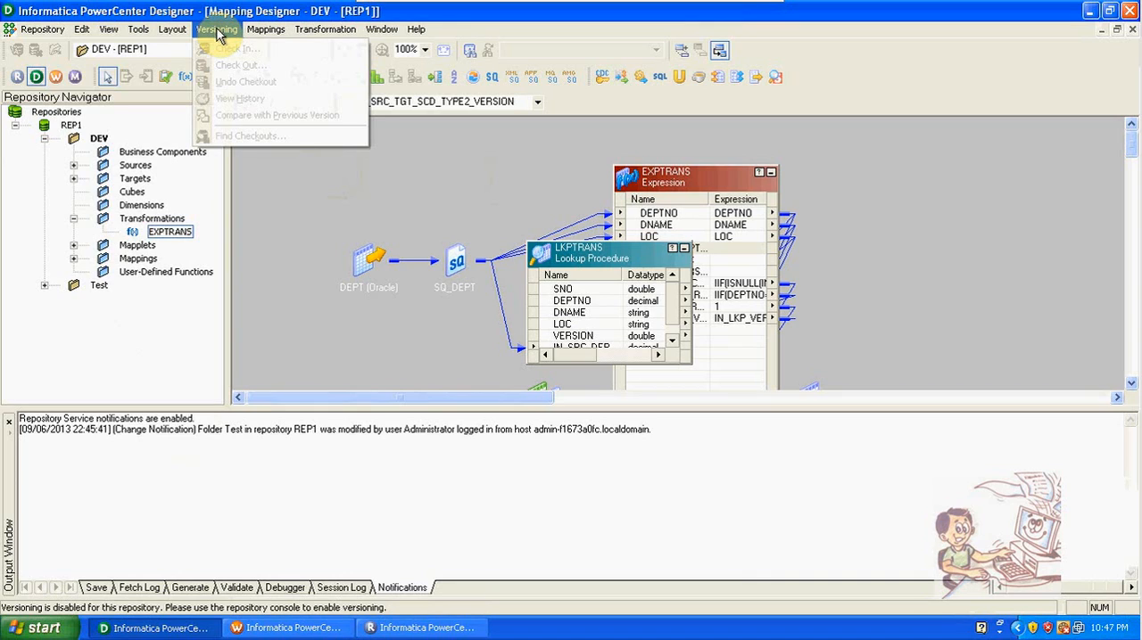
left_click(253, 167)
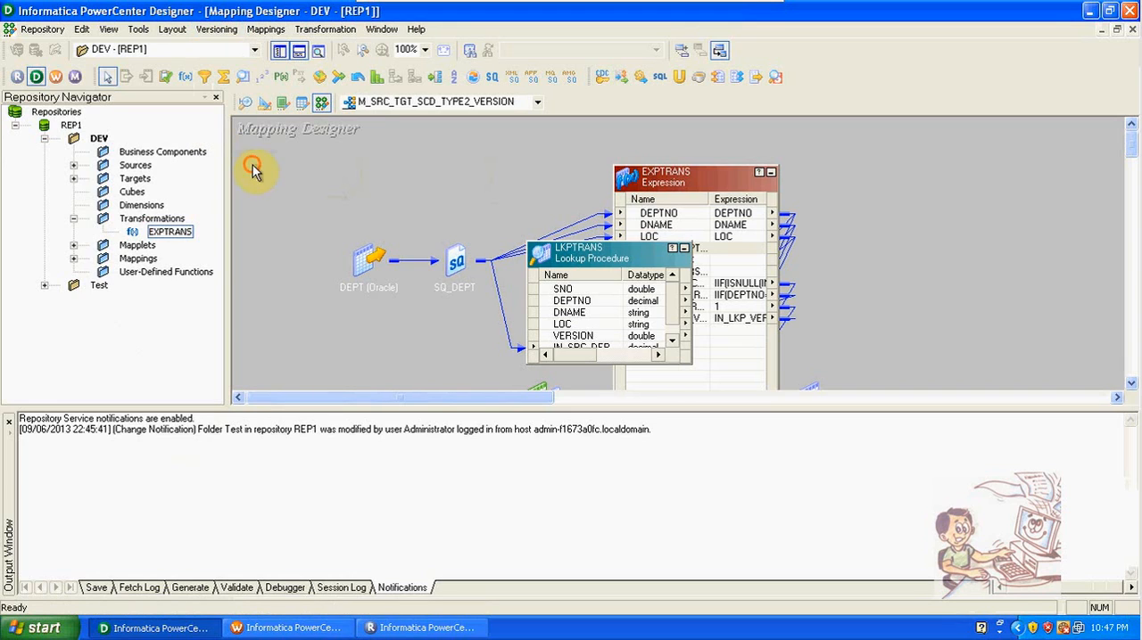
left_click(74, 178)
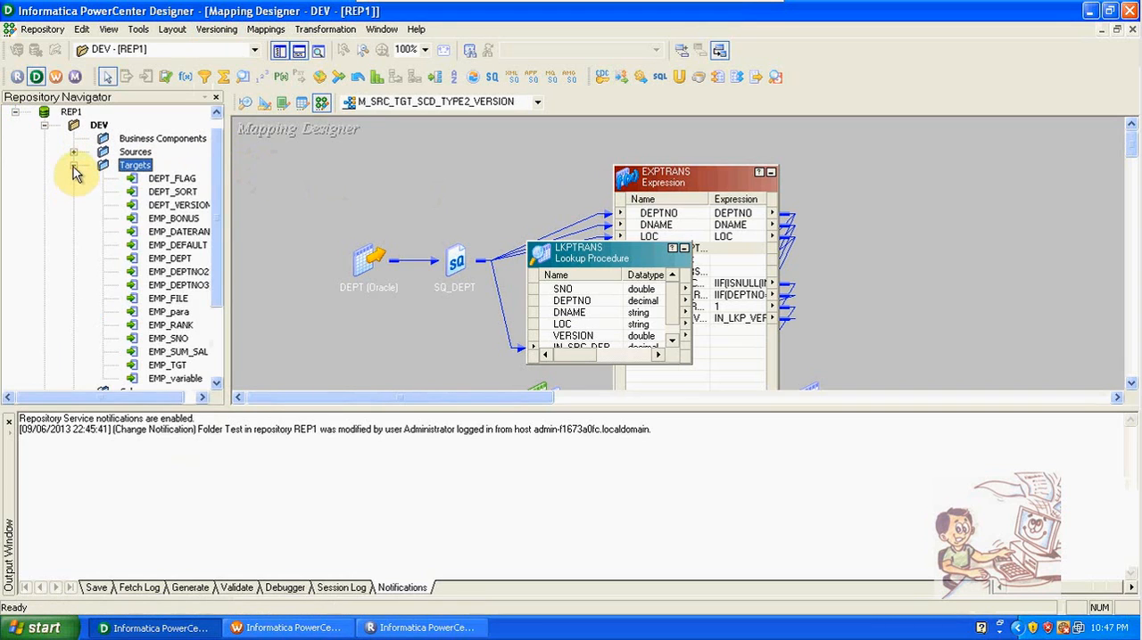
left_click(74, 165)
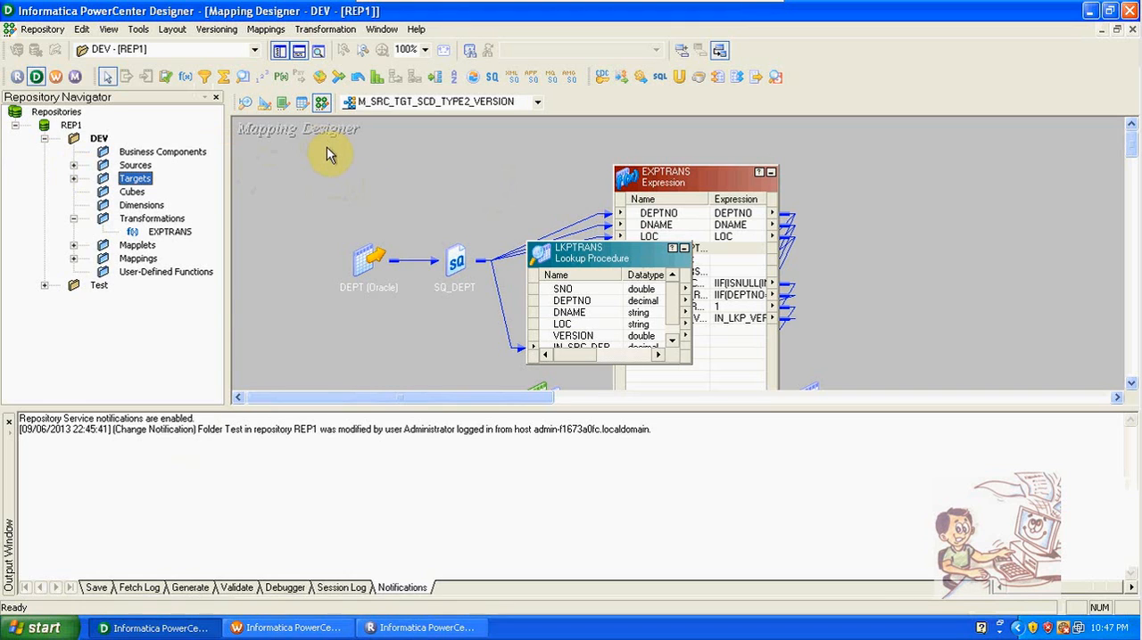
Step: Examine the Target Load Plan of the M_SRC_TGT_SCD_TYPE2_VERSION mapping and close it without changes
left_click(266, 28)
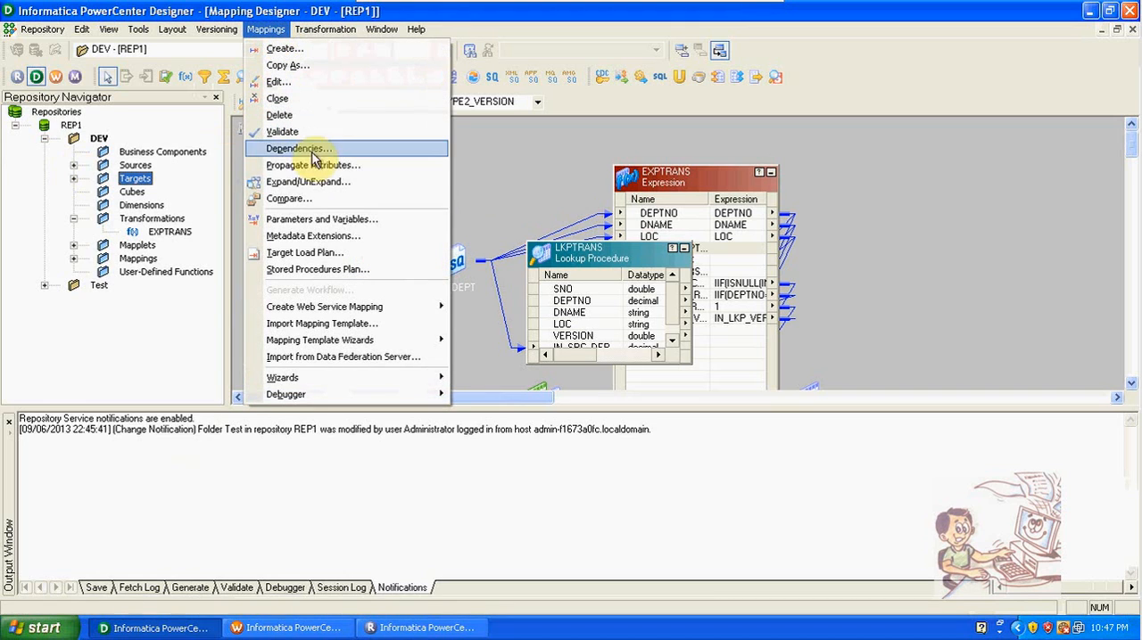
left_click(328, 253)
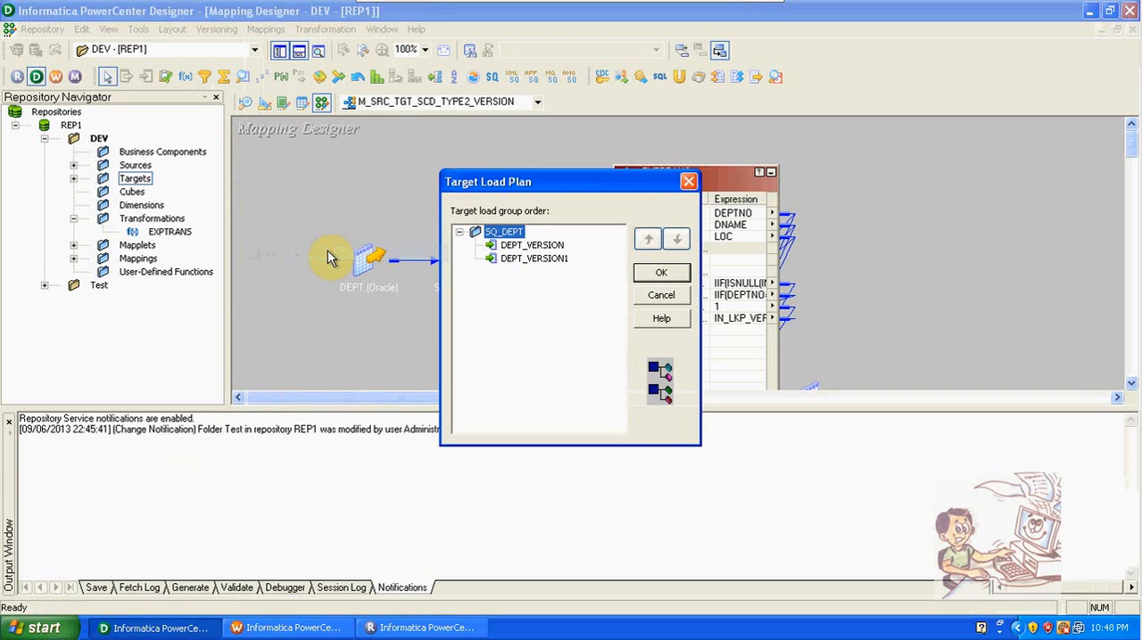
left_click(678, 296)
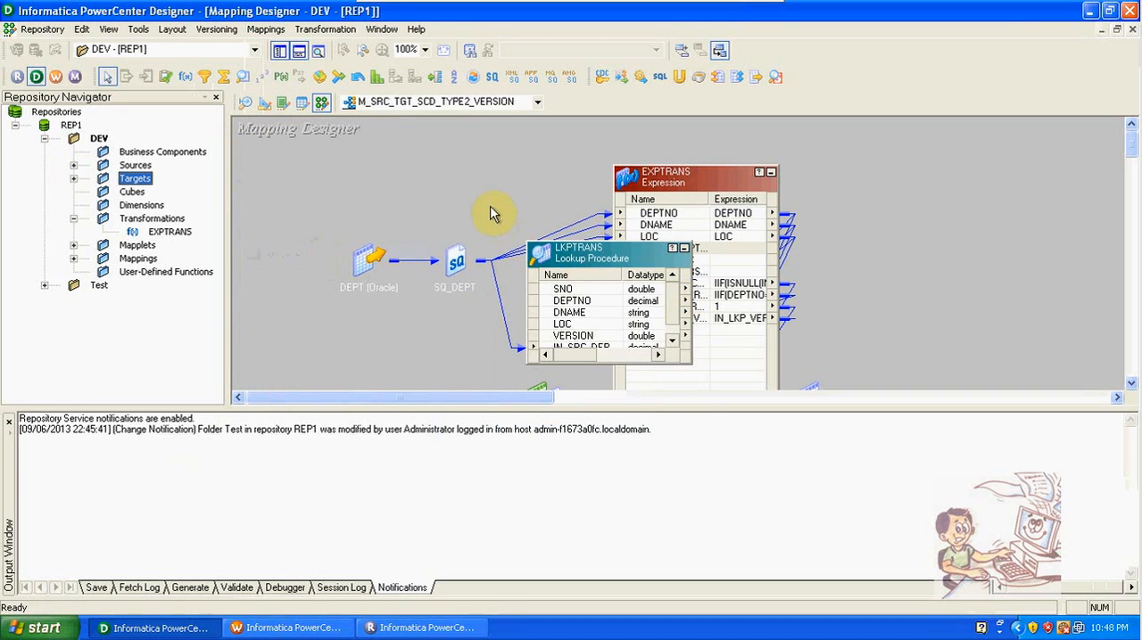
left_click(491, 212)
left_click(266, 28)
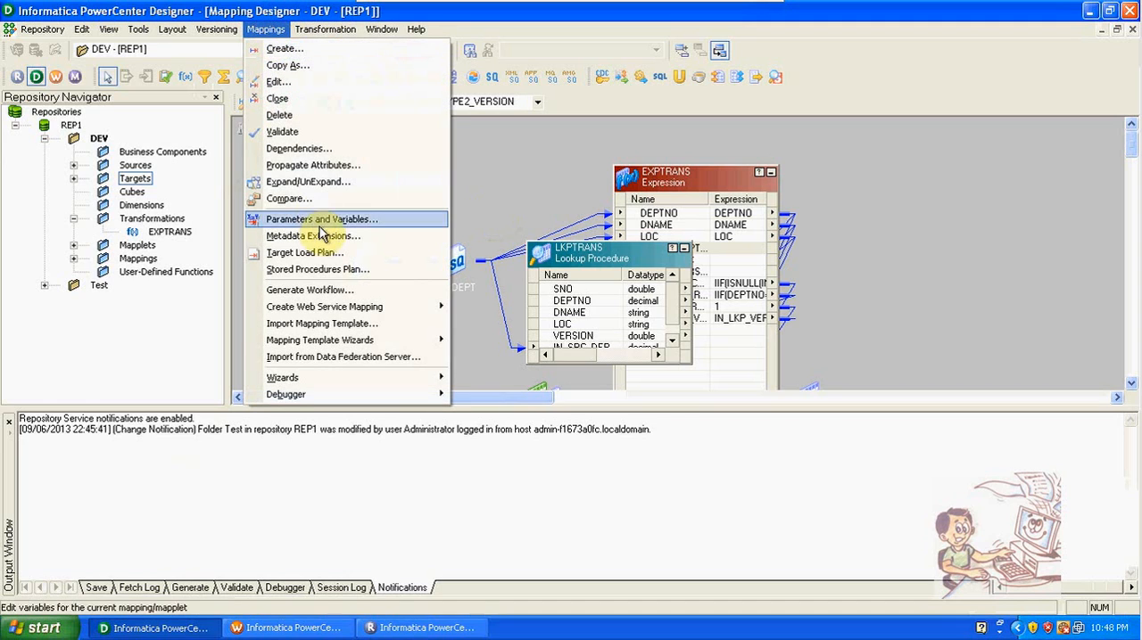
left_click(329, 253)
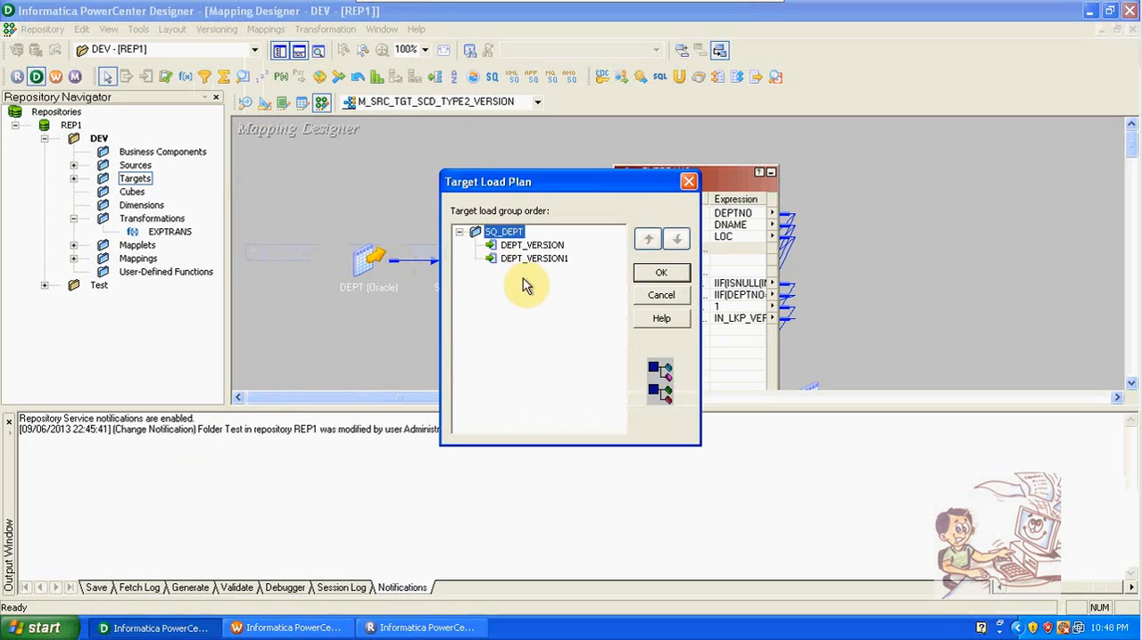
left_click(656, 299)
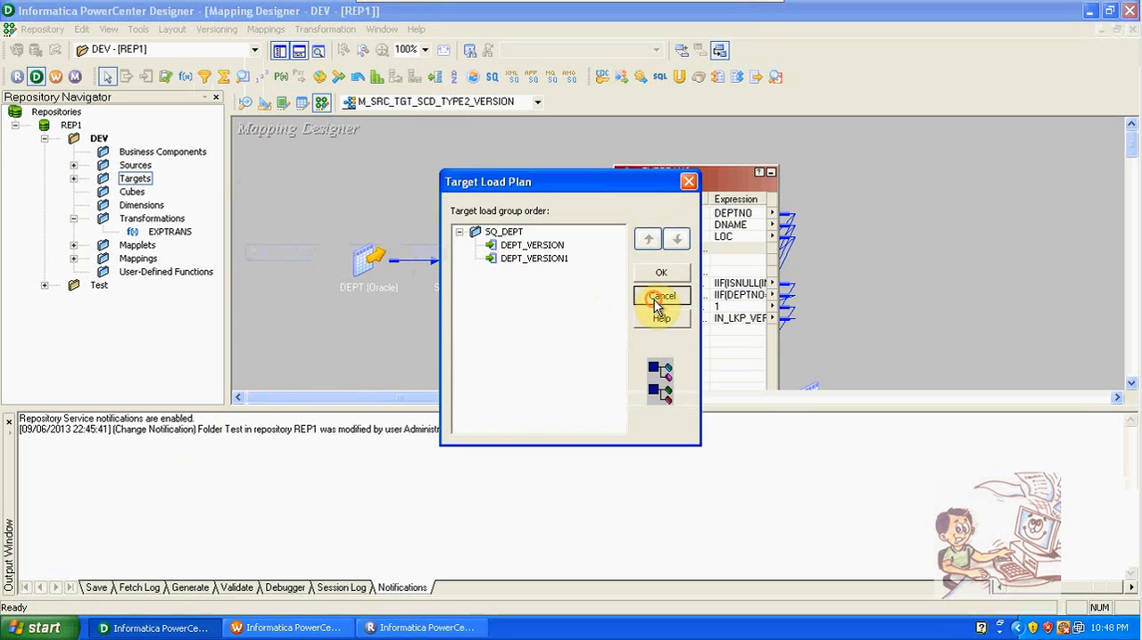
Step: Arrange the current mapping's objects as icons, and open the m_SRC_TGT_SORTER mapping from the DEV folder in the same iconic arrangement
right_click(377, 156)
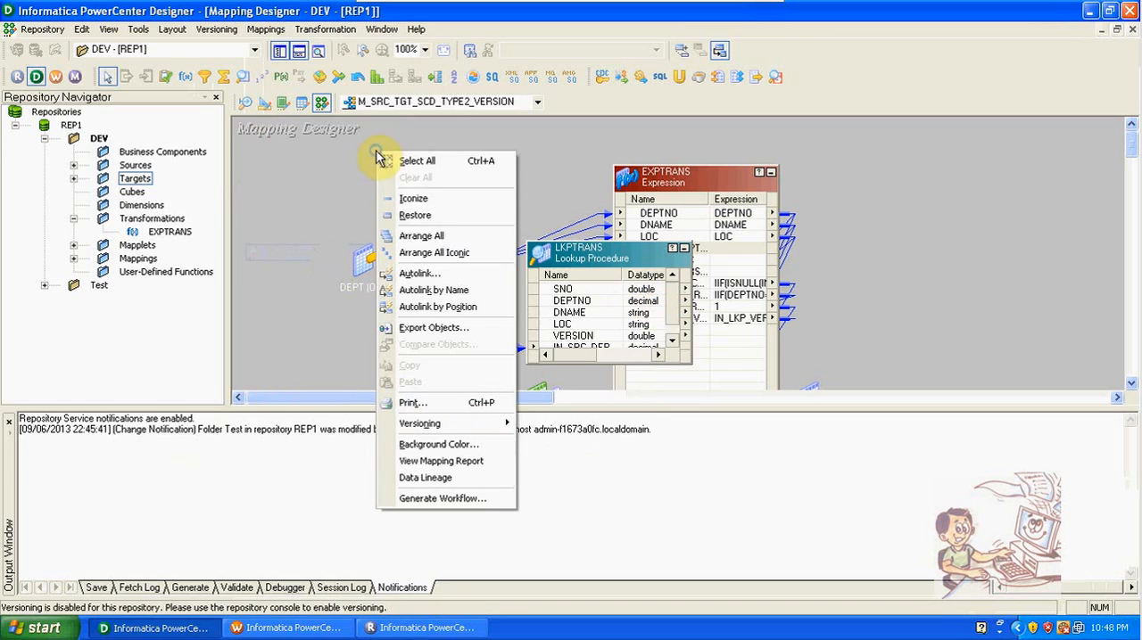
left_click(437, 254)
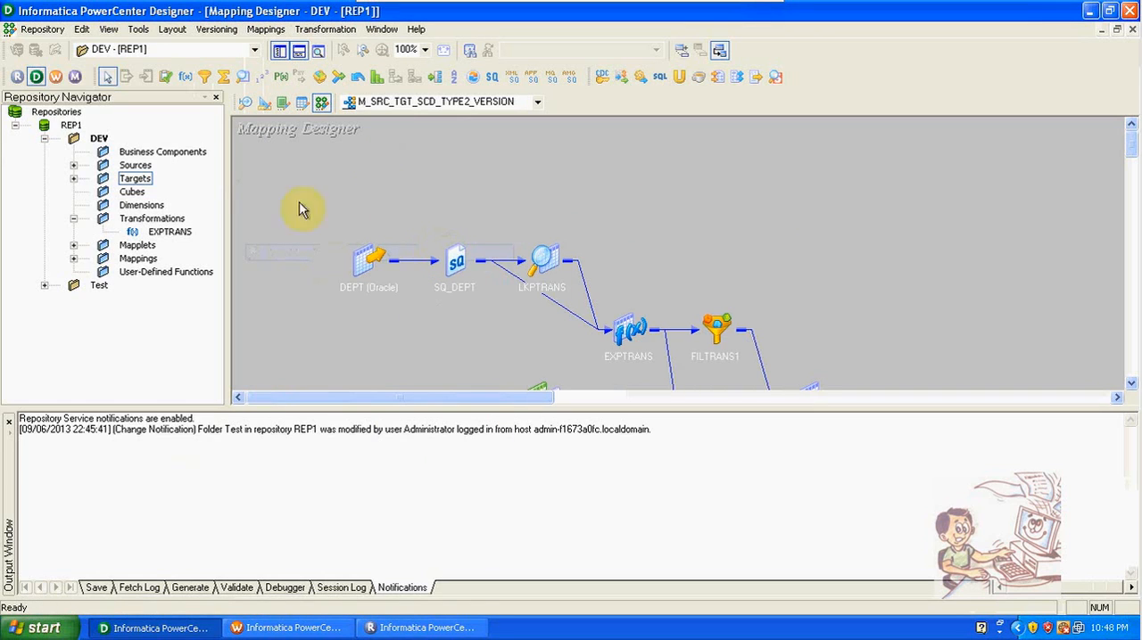
left_click(75, 260)
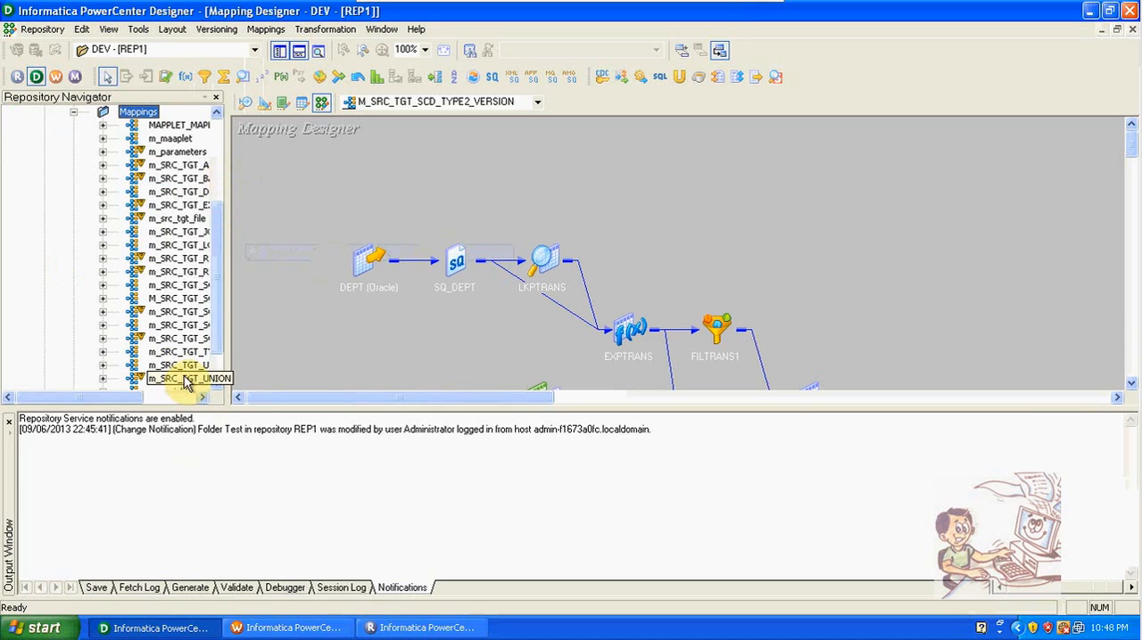
left_click(202, 398)
left_click(203, 398)
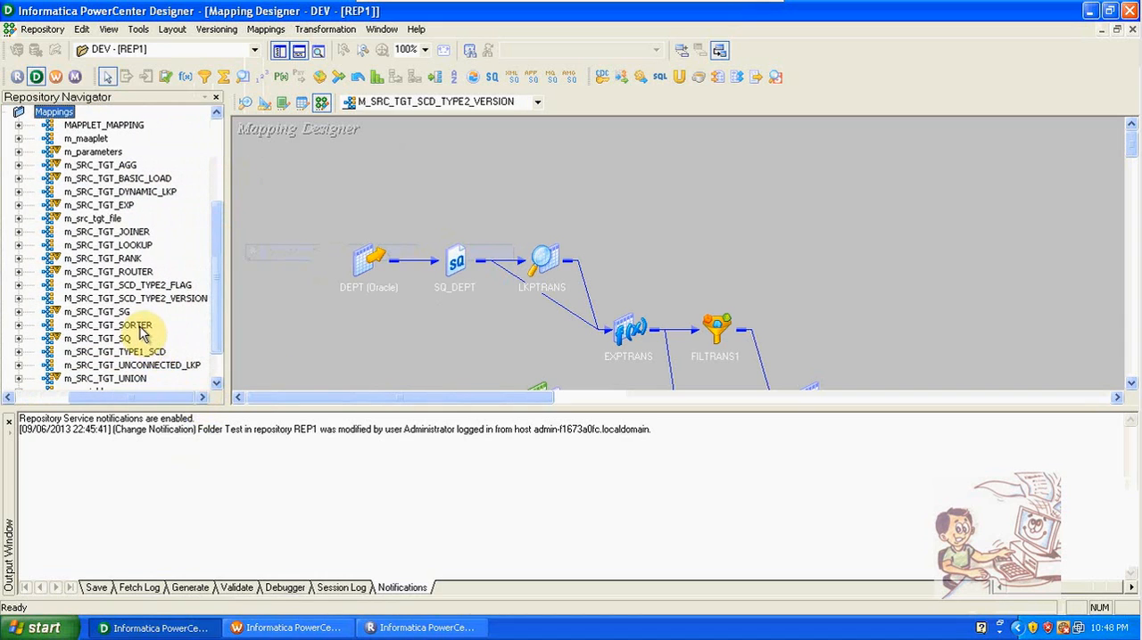
left_click_drag(143, 332, 461, 173)
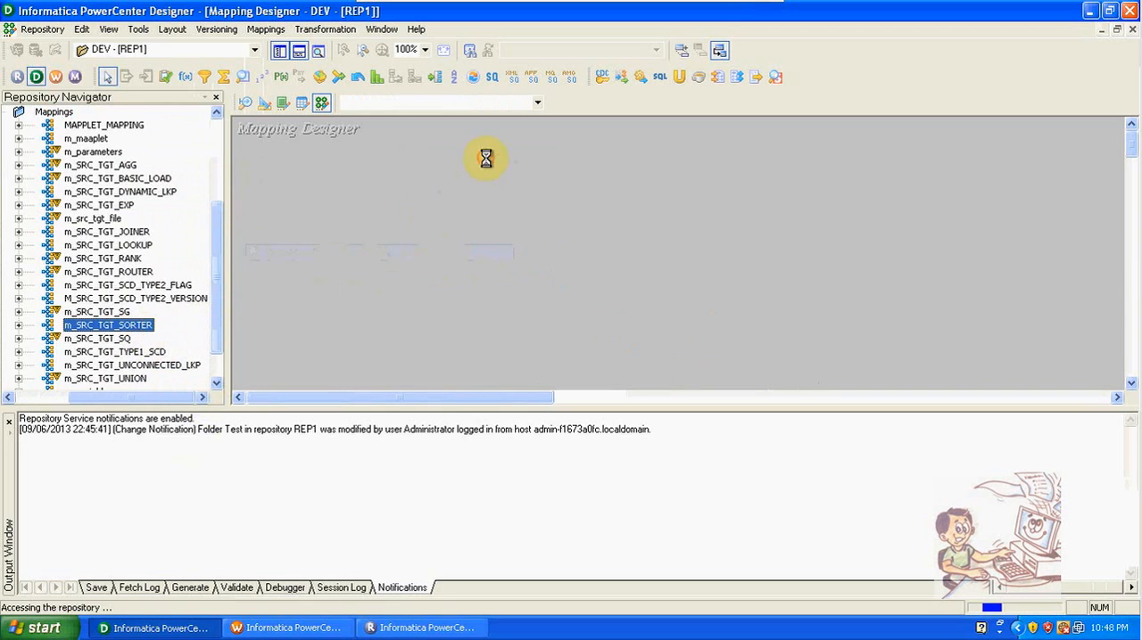
right_click(680, 165)
left_click(721, 268)
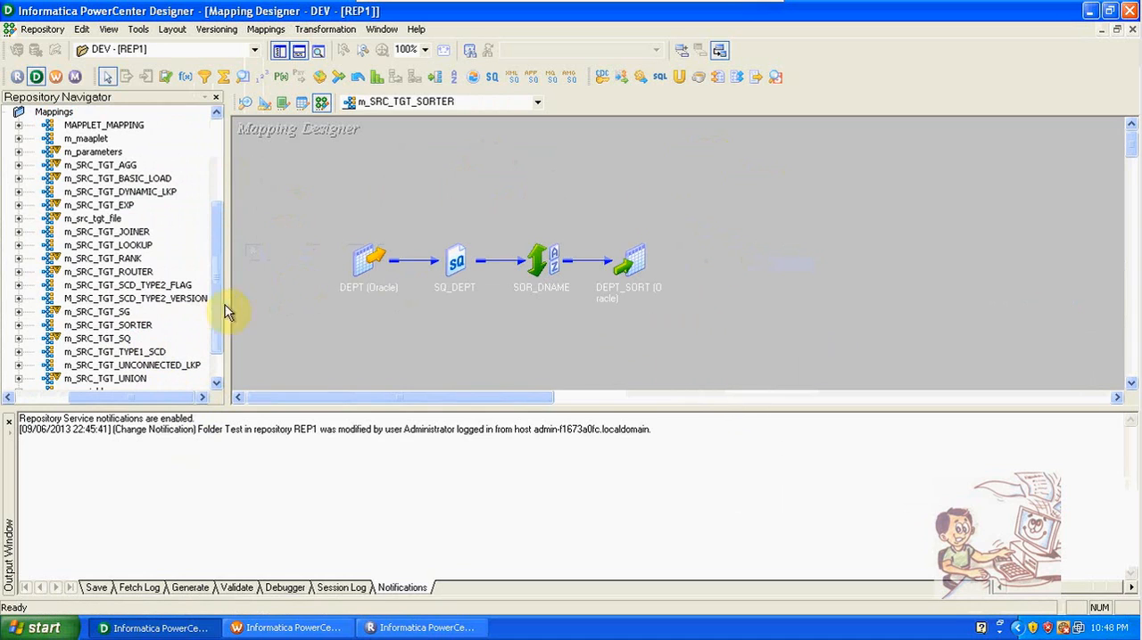
Step: Copy all objects of the m_SRC_TGT_SORTER mapping into M_SRC_TGT_SCD_TYPE2_VERSION and arrange everything there as icons
right_click(148, 355)
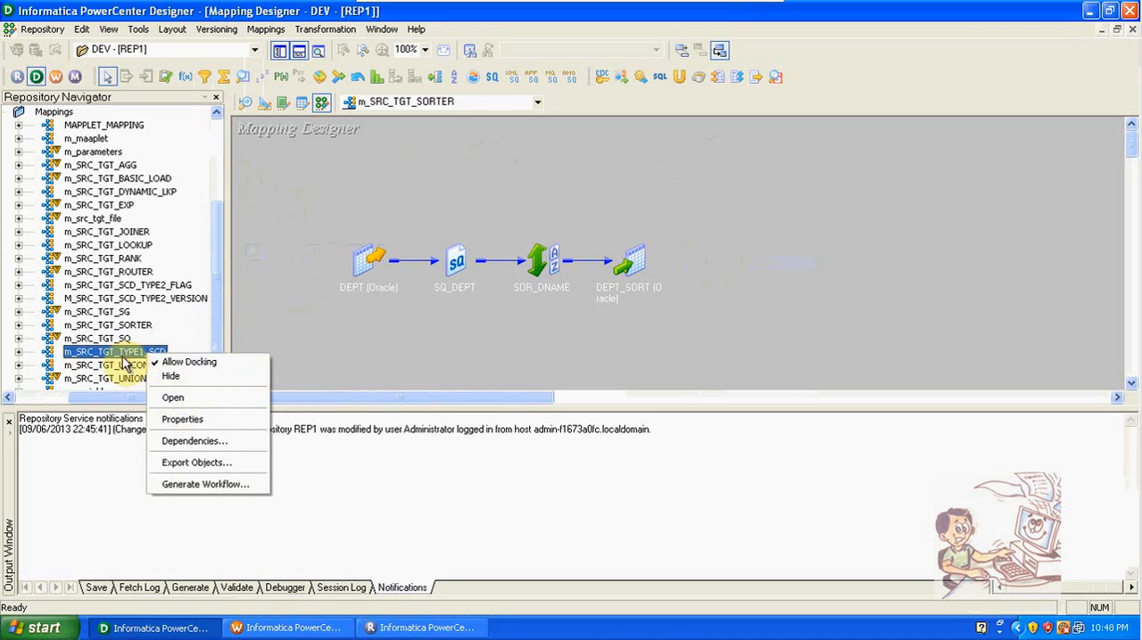
left_click_drag(322, 214, 713, 322)
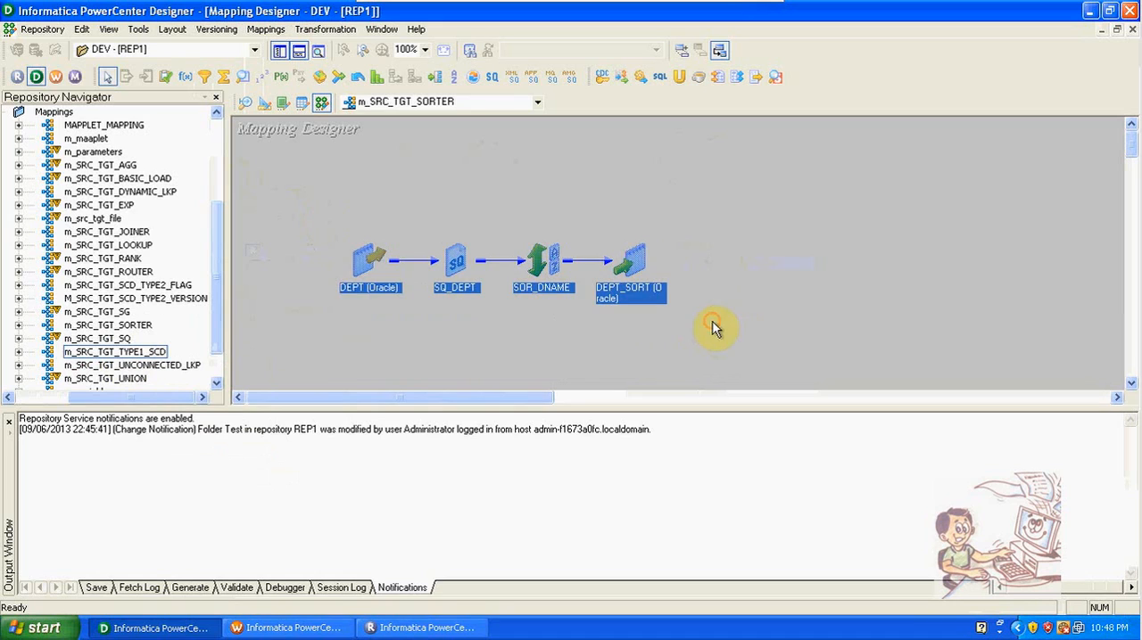
left_click(505, 102)
left_click(504, 120)
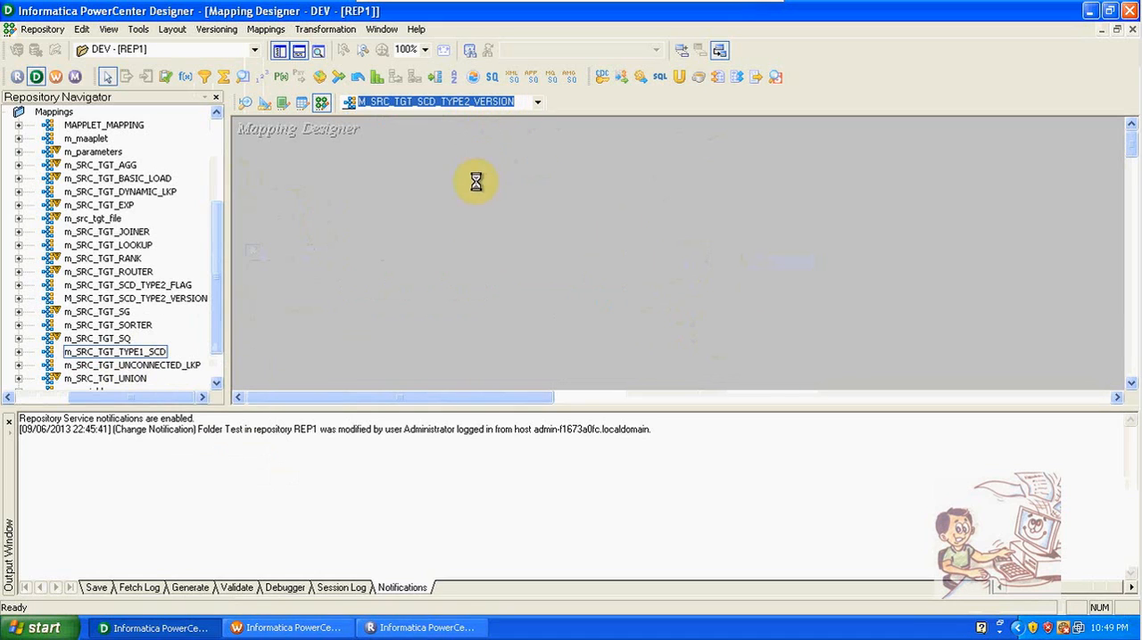
key("ctrl+v")
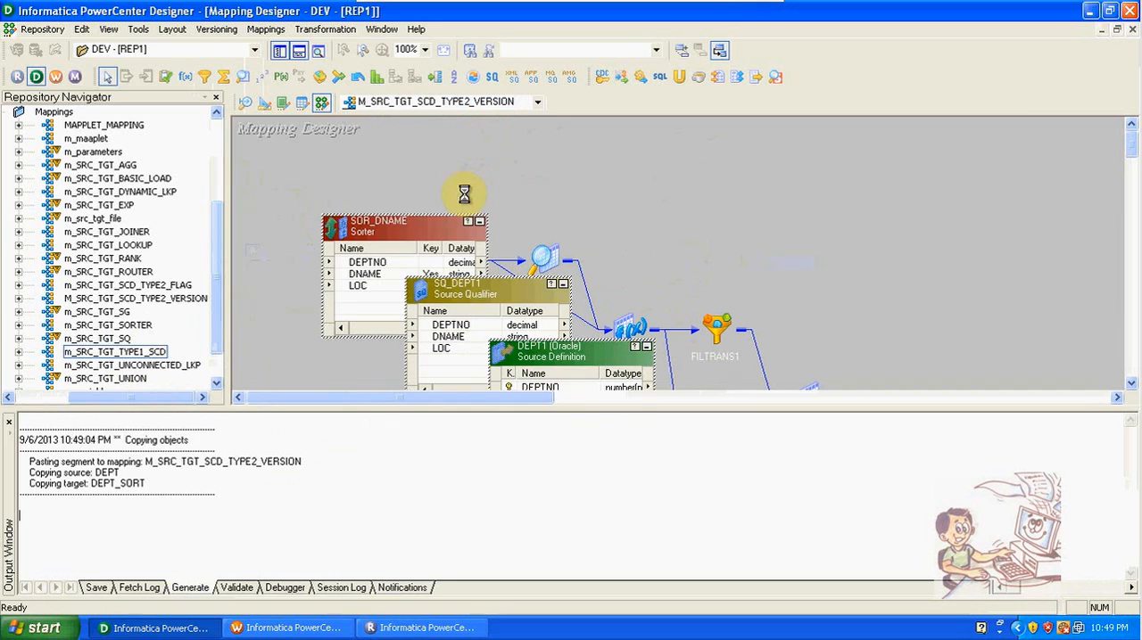
right_click(529, 173)
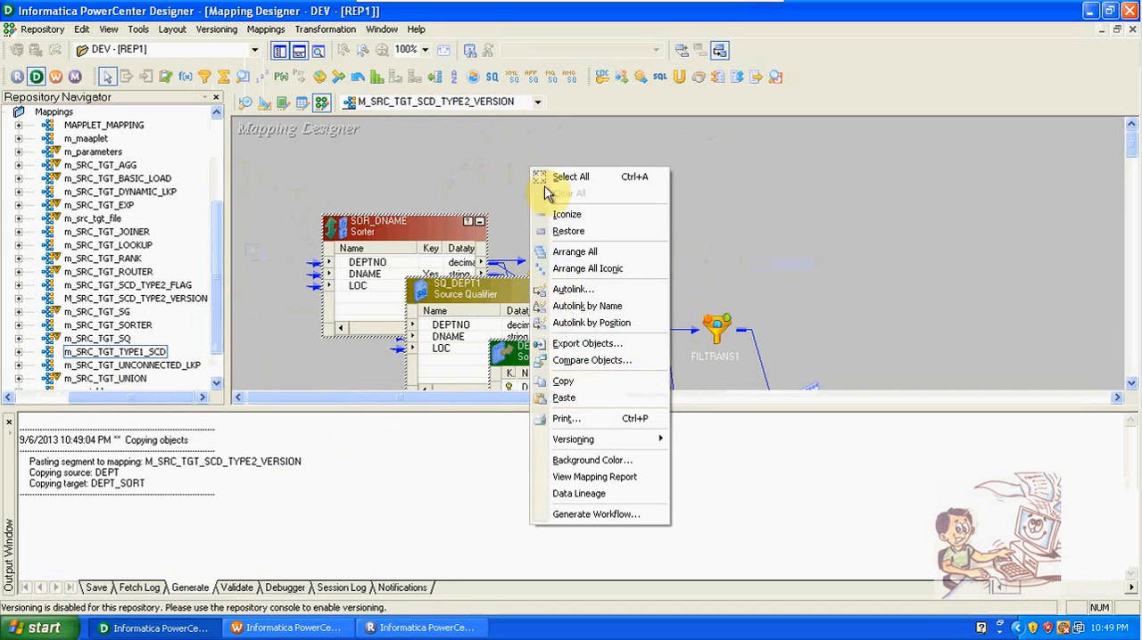
left_click(581, 266)
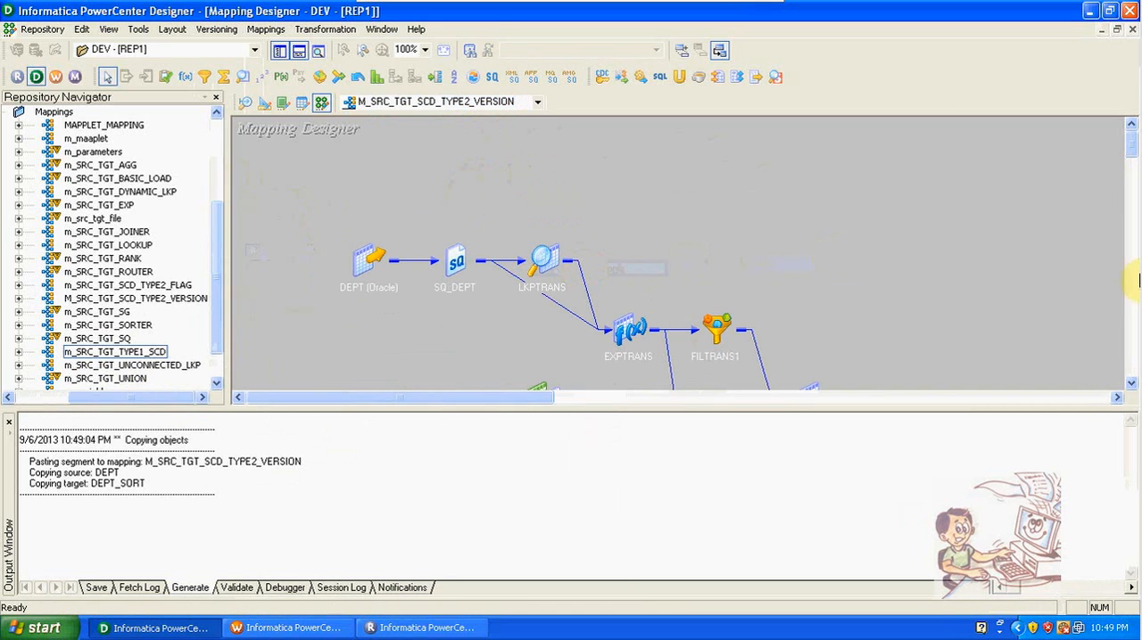
Step: Move the SQ_DEPT1 group ahead of SQ_DEPT in the mapping's Target Load Plan and apply the order
left_click_drag(1131, 156, 1132, 194)
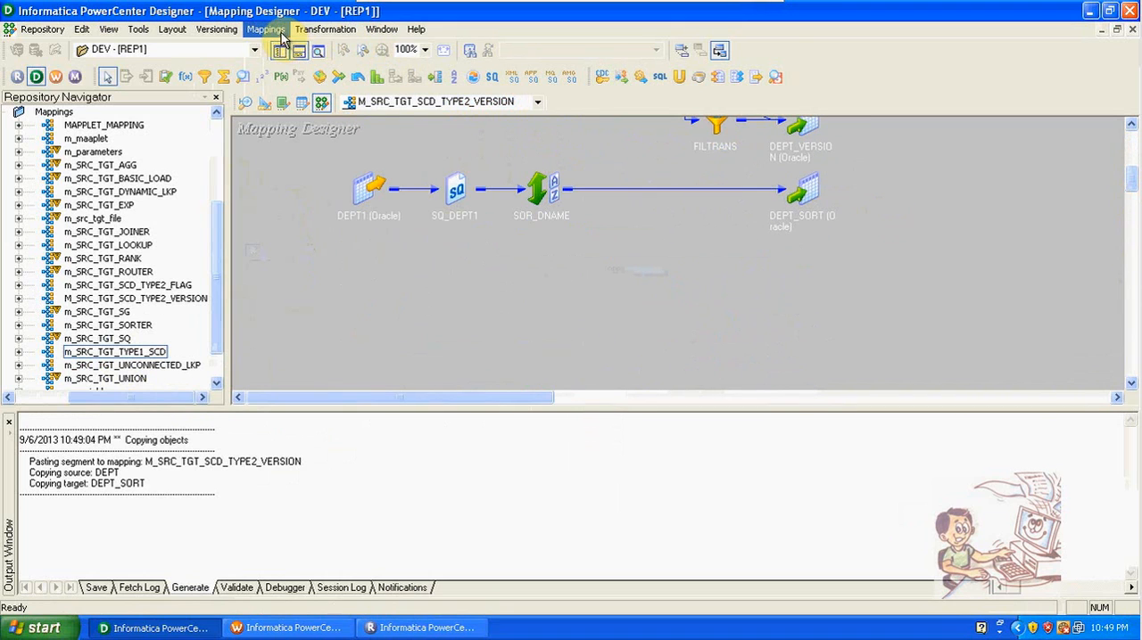
left_click(265, 29)
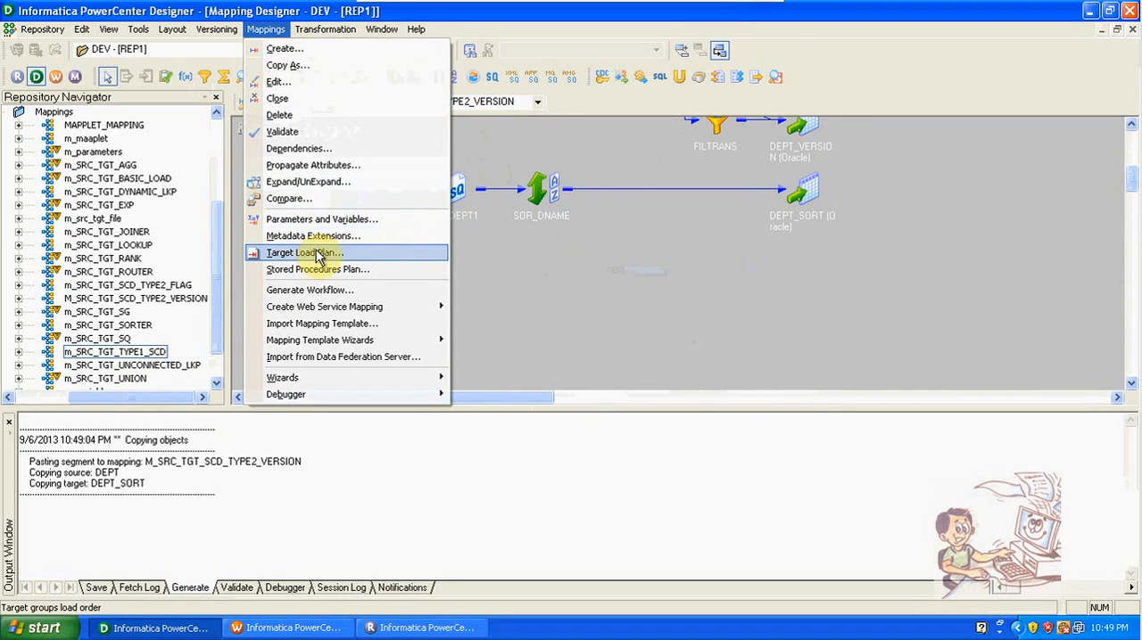
left_click(316, 251)
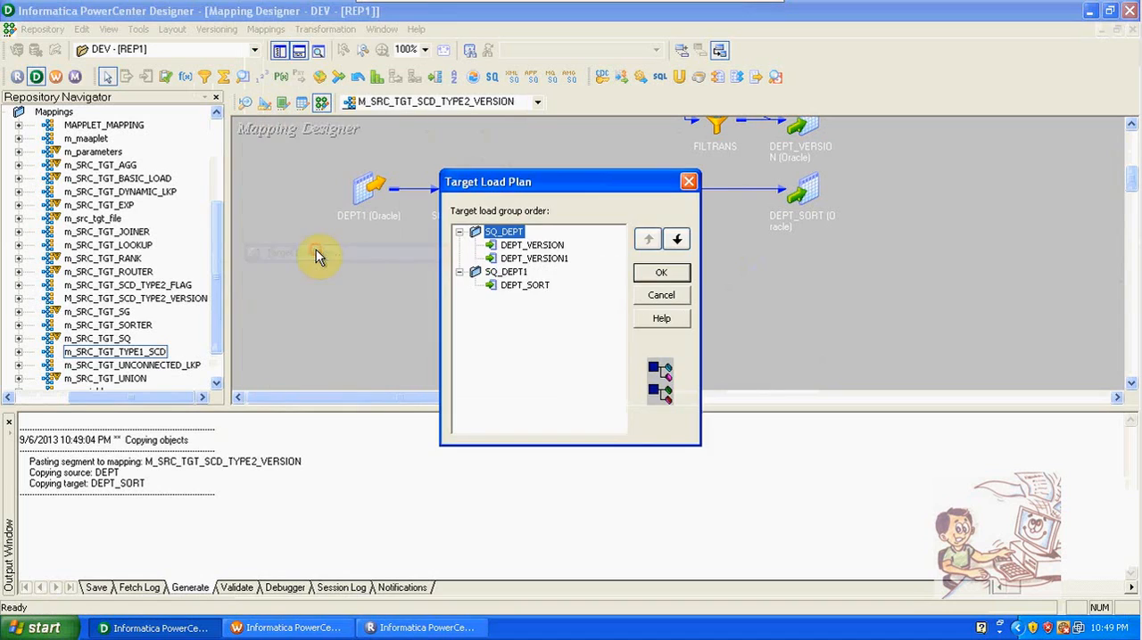
left_click(499, 272)
left_click(650, 241)
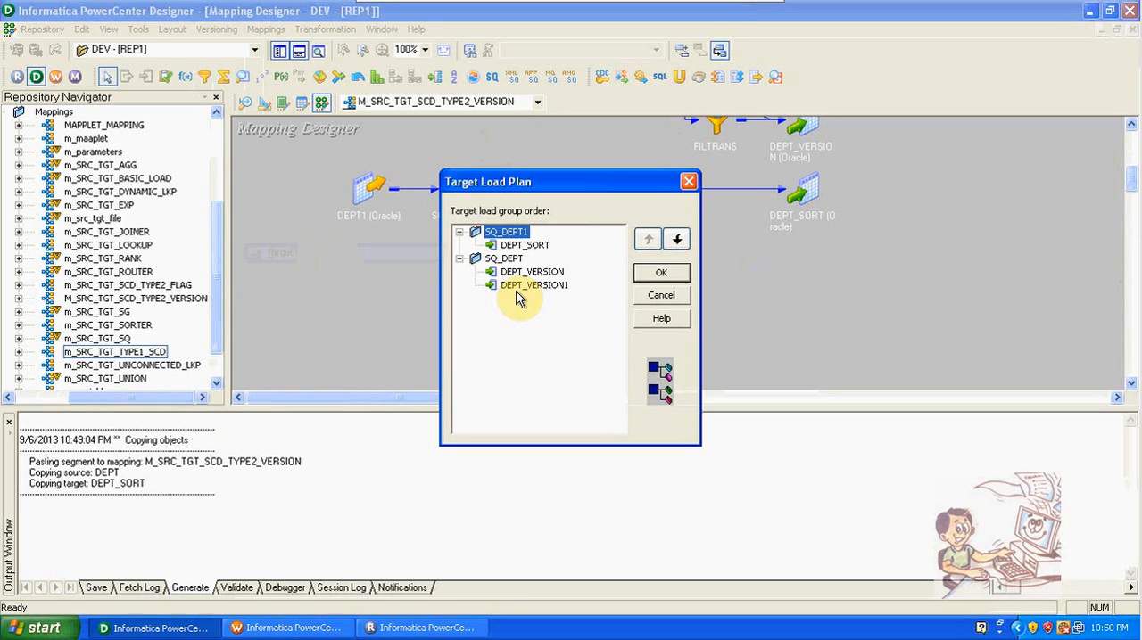
left_click(677, 273)
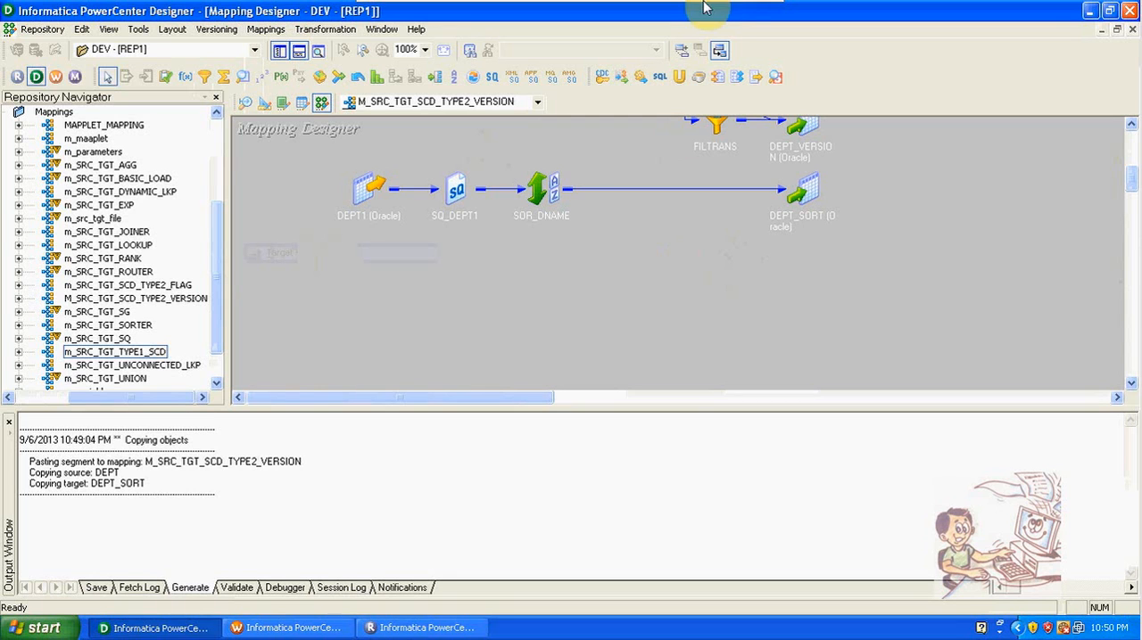
Step: Take the Windows XP Professional virtual machine out of full-screen view
mouse_move(735, 11)
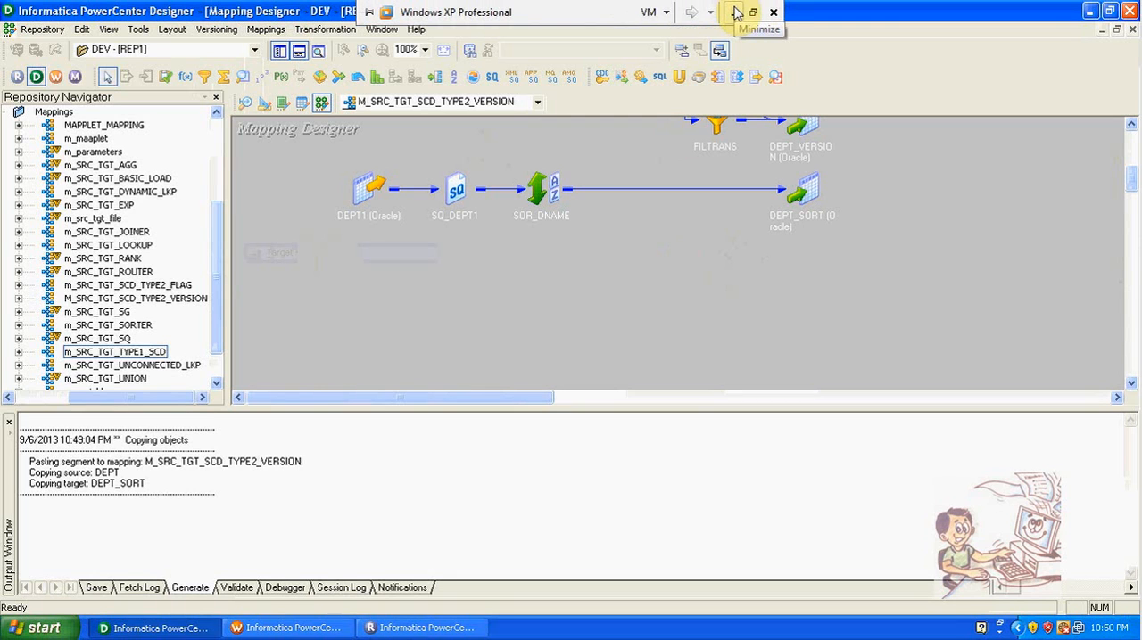
left_click(755, 11)
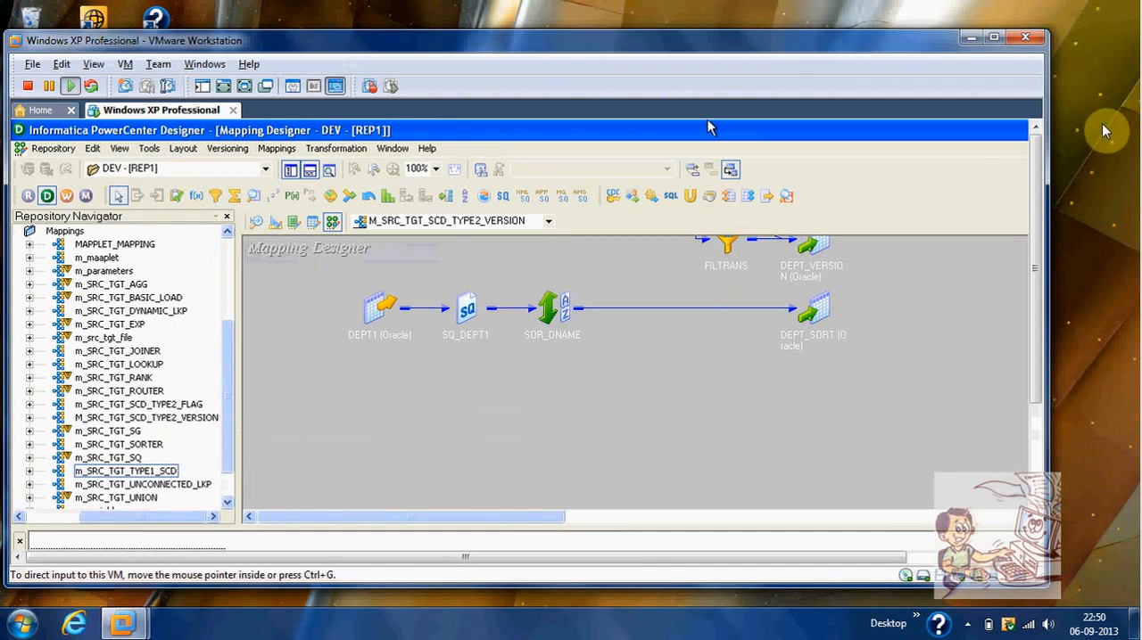